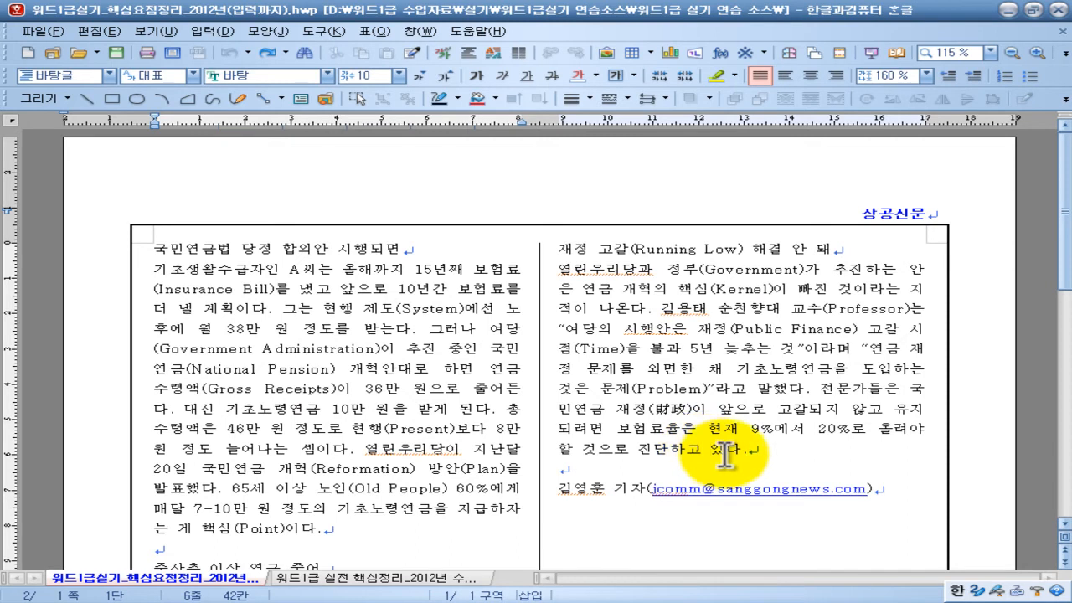
left_click_drag(351, 192, 764, 245)
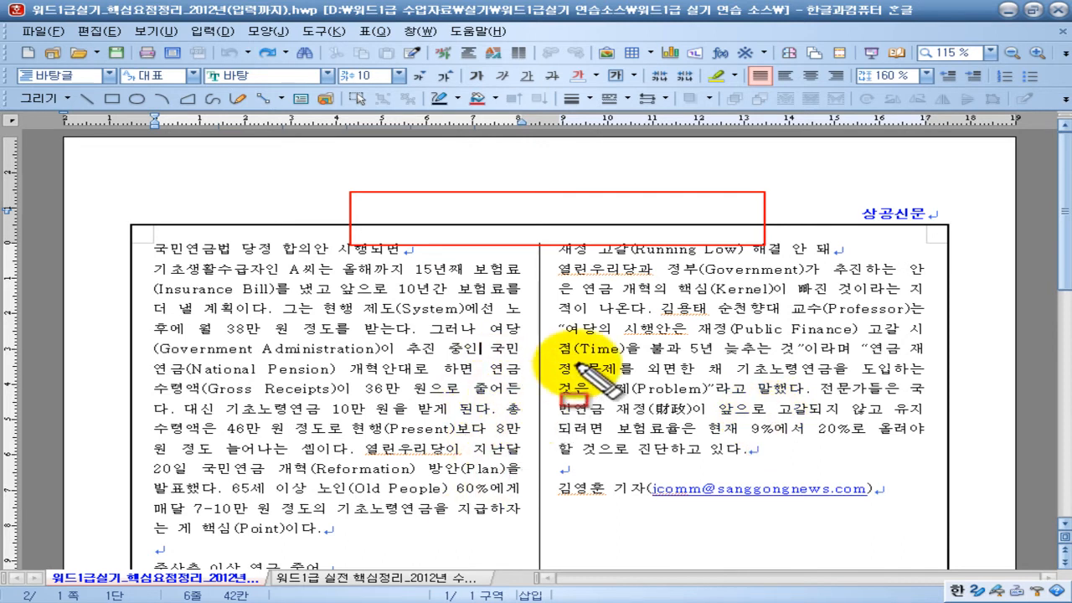
key("Escape")
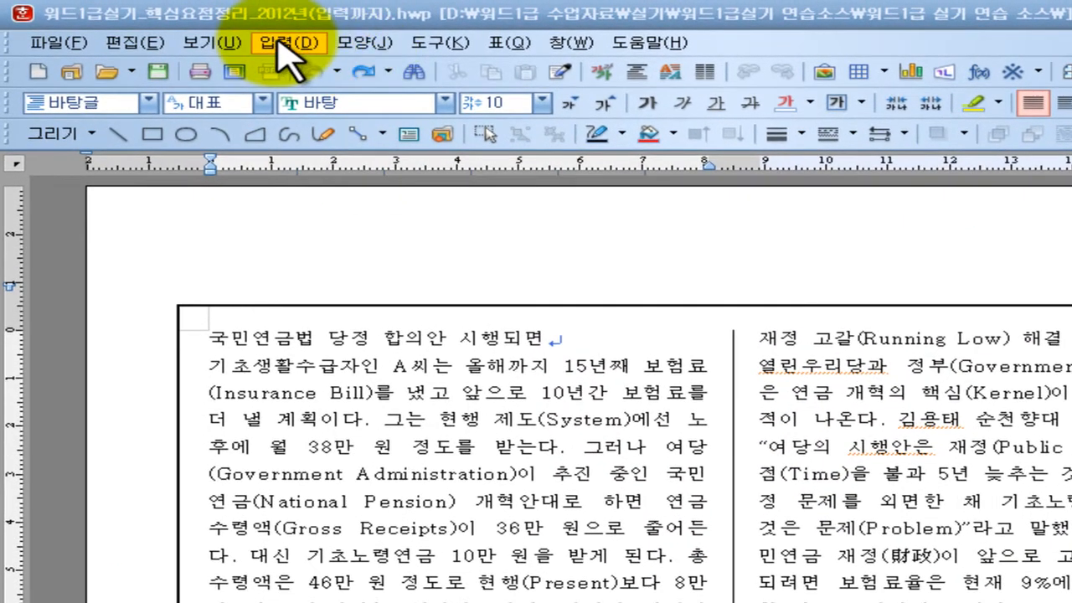
left_click(279, 44)
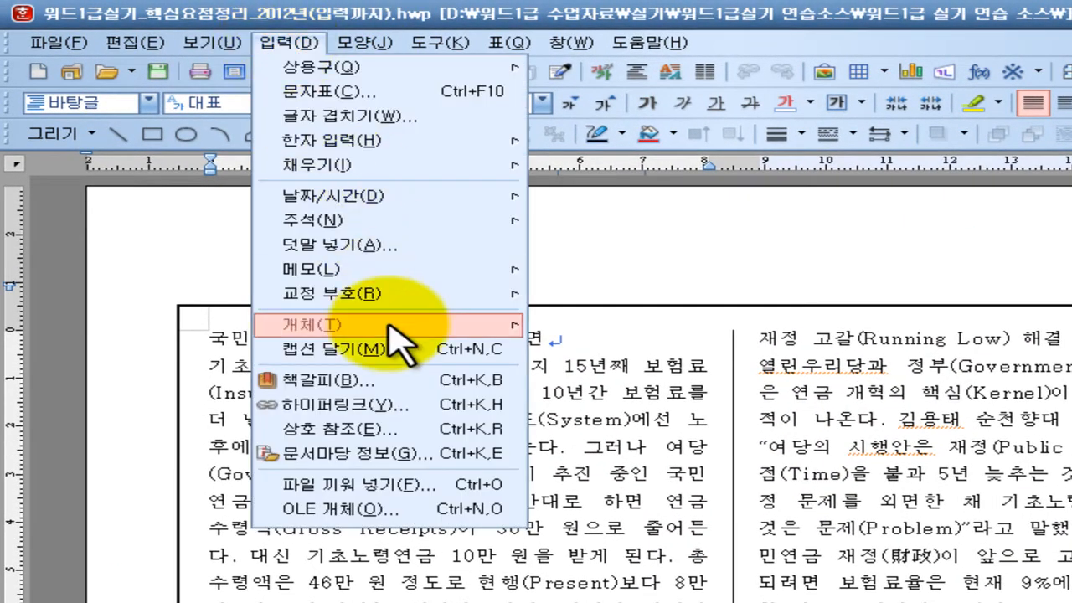
mouse_move(388, 328)
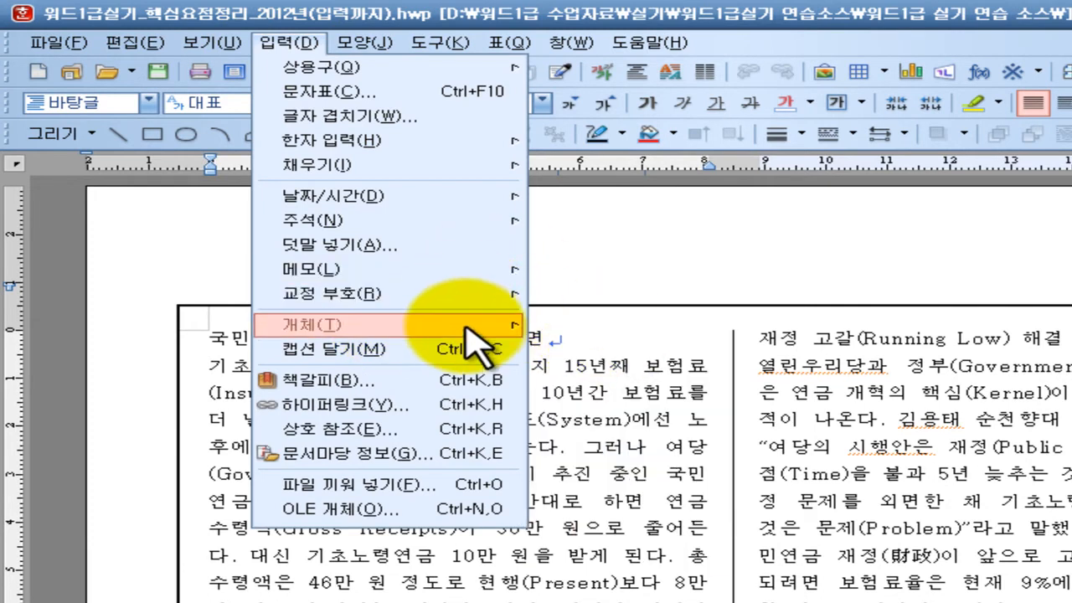
mouse_move(501, 324)
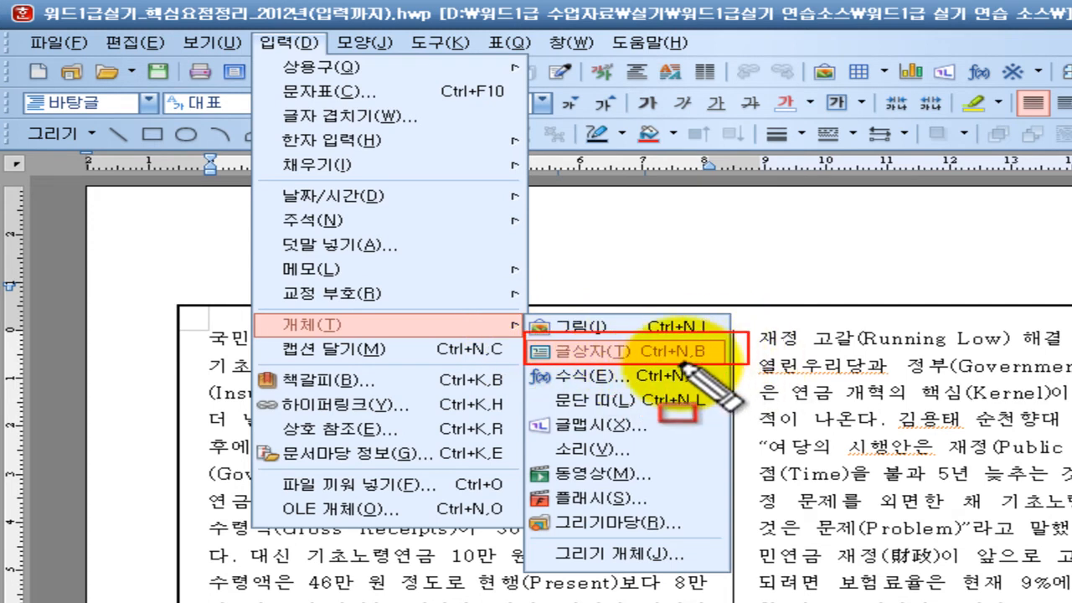
left_click(880, 394)
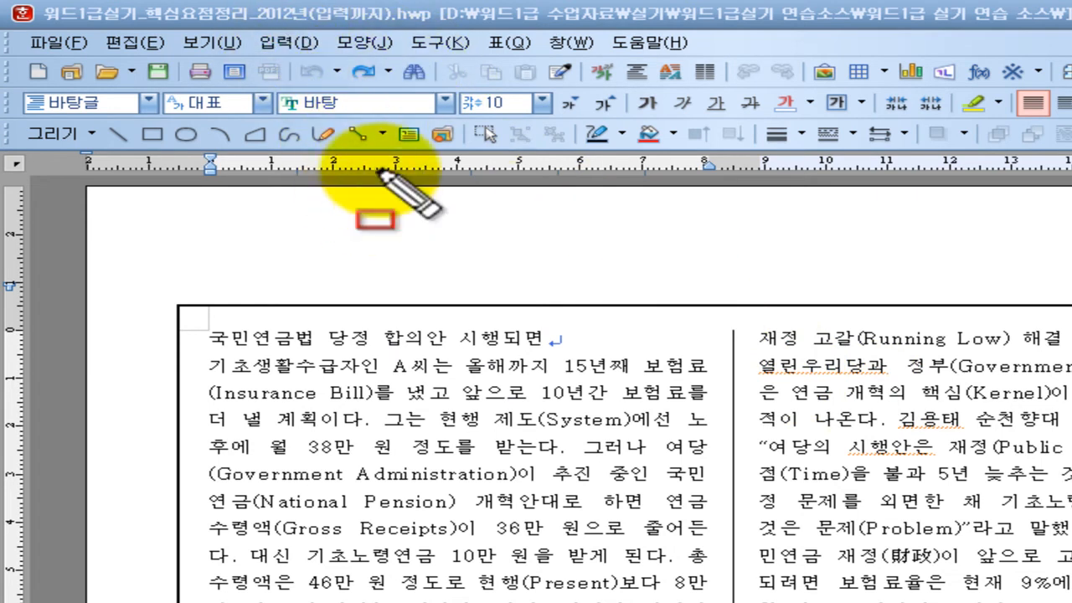
left_click(409, 134)
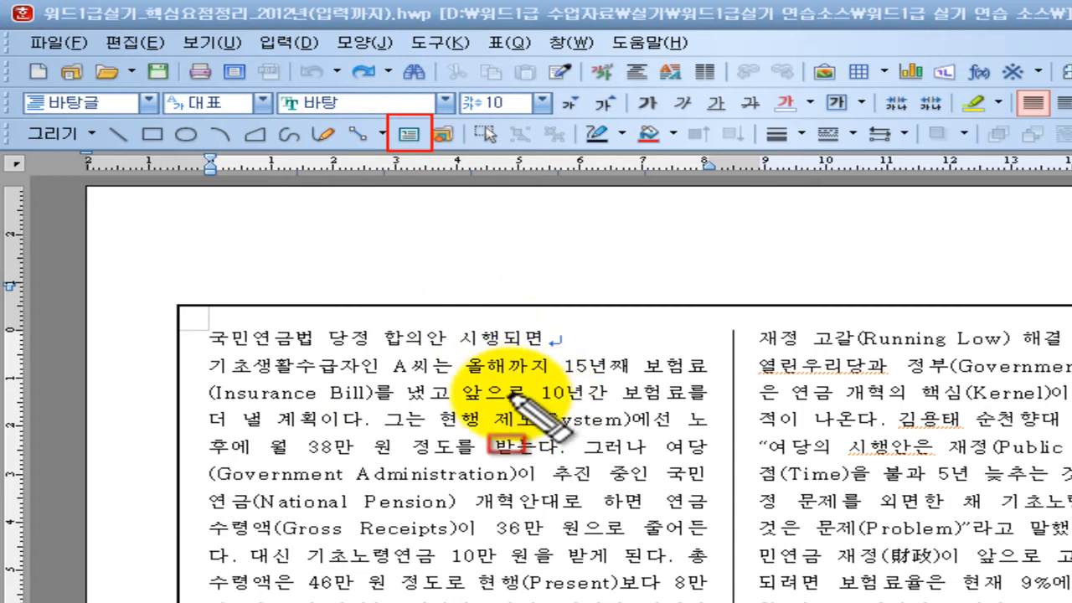
key("Escape")
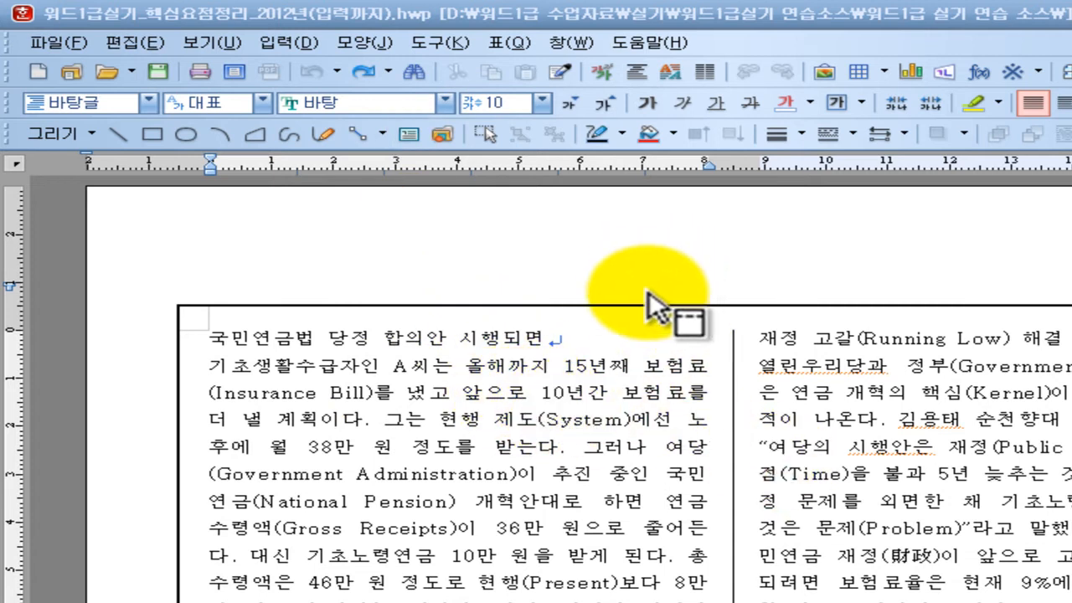
Insert a wide text box across both columns at the top of the page, overlapping the page frame's upper edge
key("ctrl+n")
key("b")
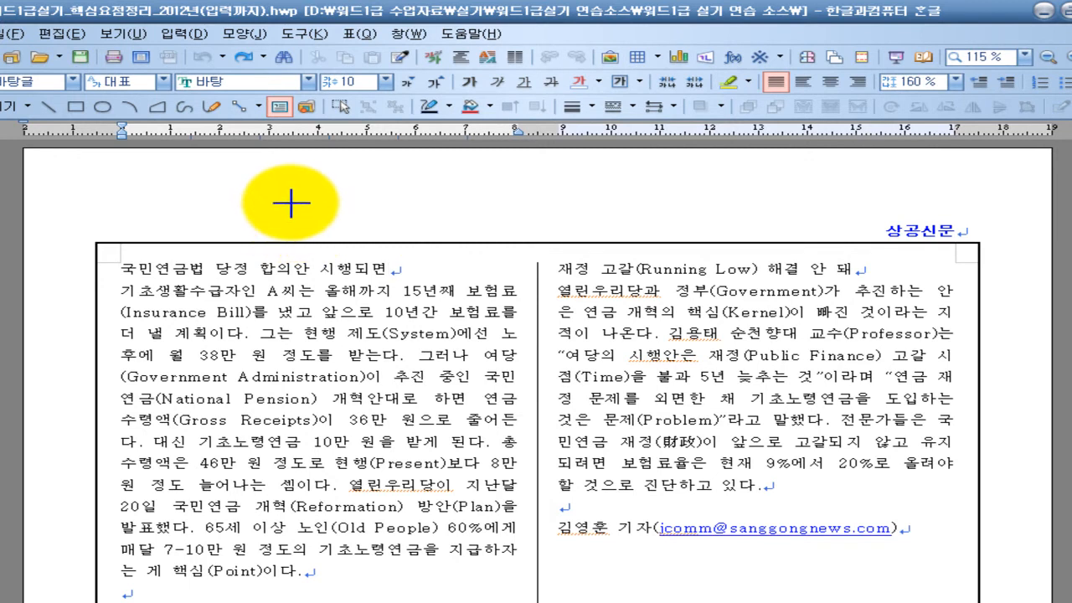
mouse_move(256, 206)
left_mouse_down()
mouse_move(594, 254)
mouse_move(880, 251)
mouse_move(833, 263)
left_mouse_up()
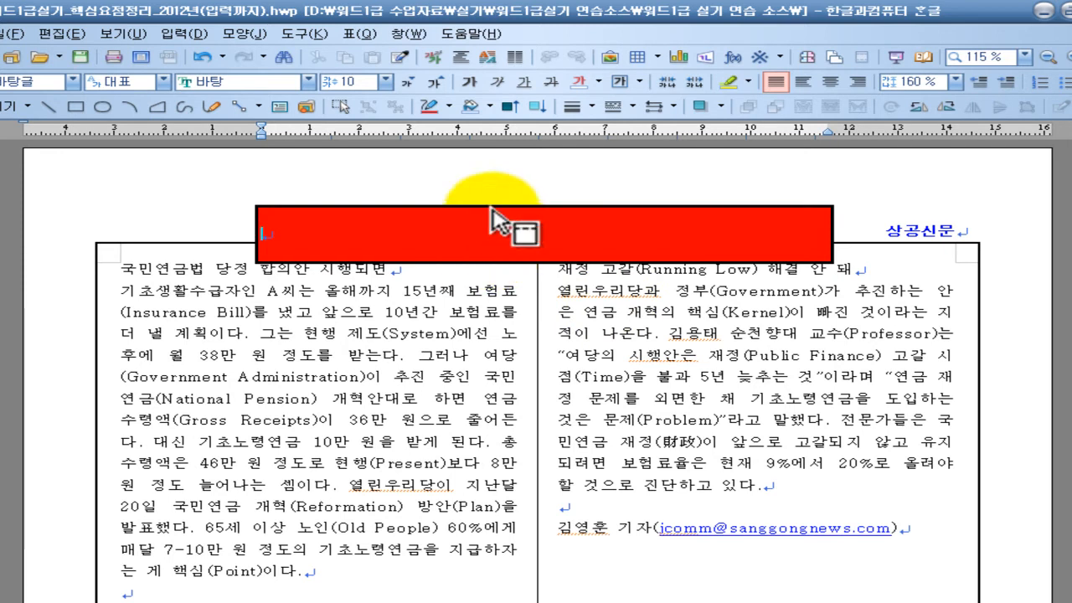
Fill the text box with white and set its outline thickness to 0.12 mm
left_click(487, 109)
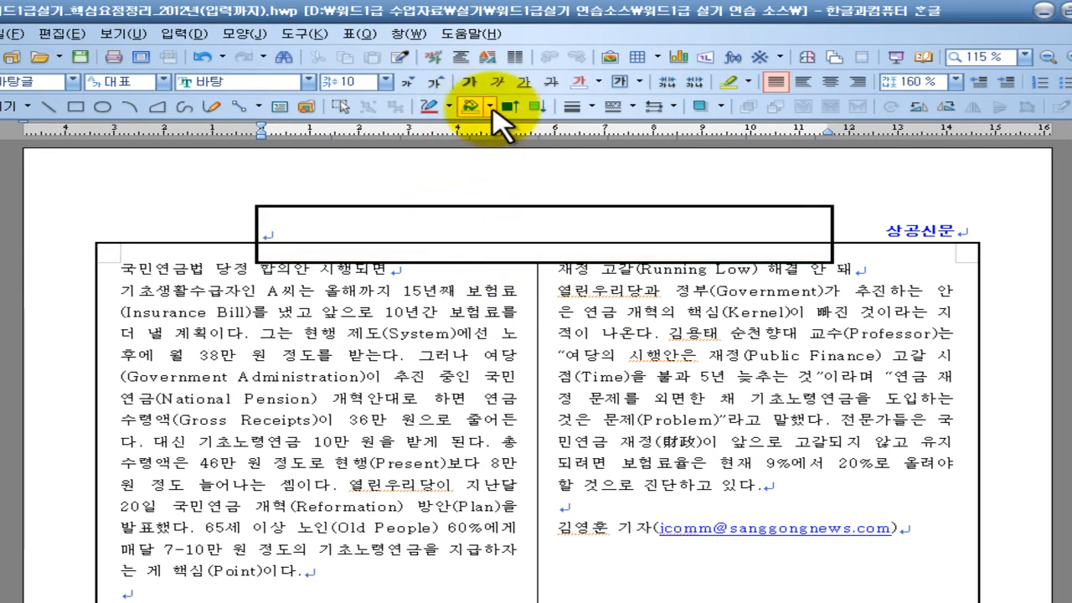
left_click(489, 106)
left_click(409, 247)
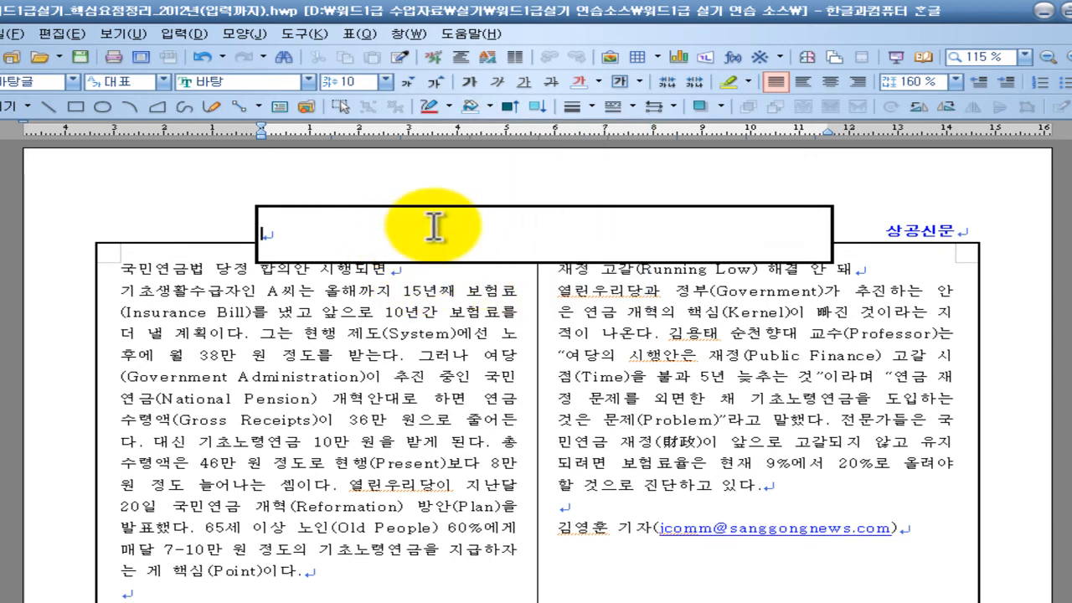
left_click(592, 106)
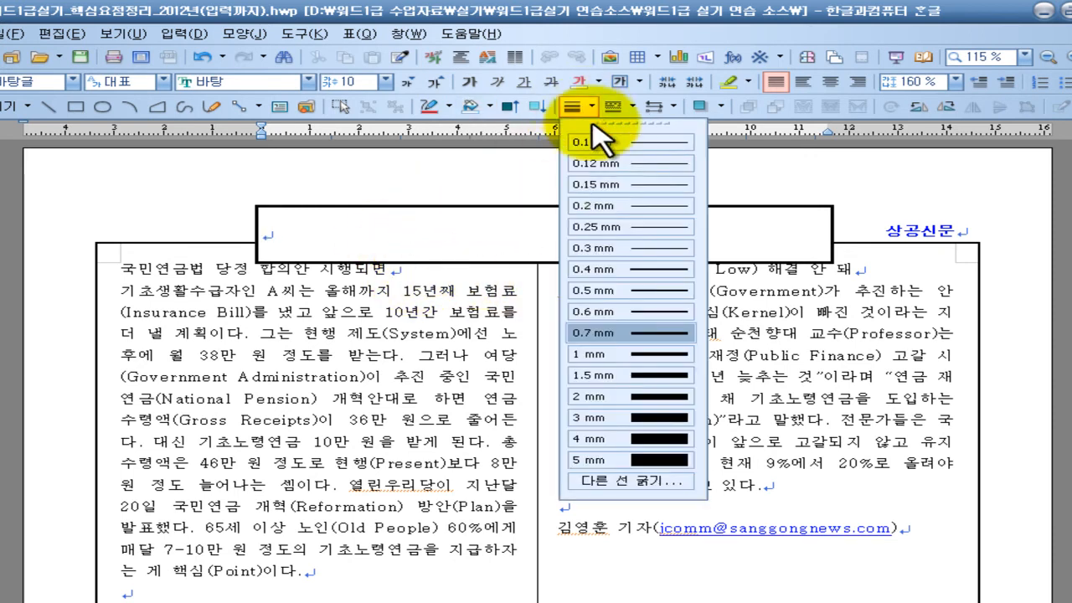
left_click(609, 165)
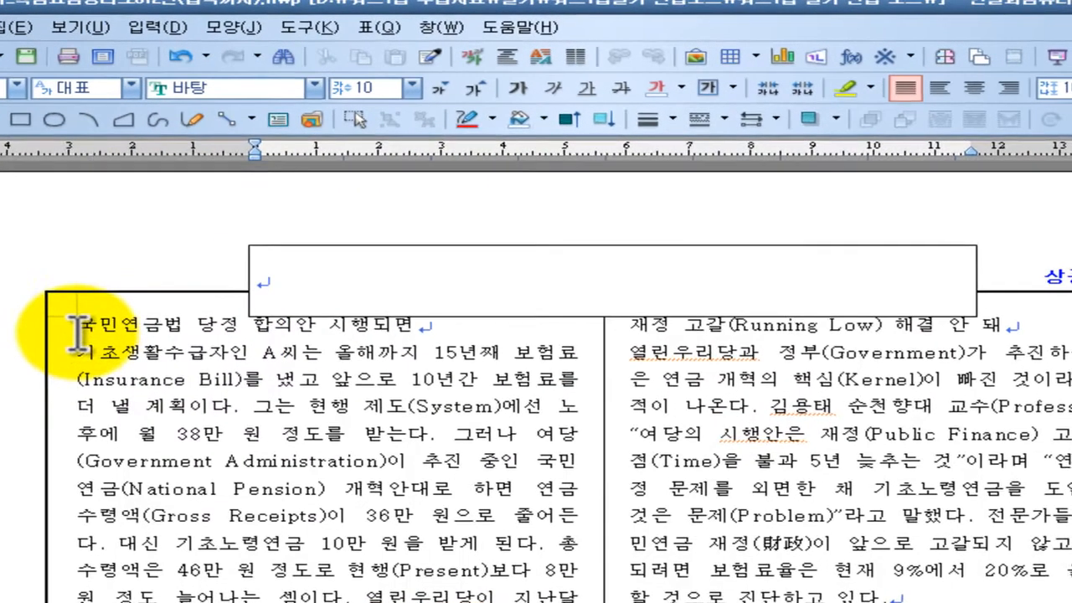
Move the title "국민연금법 당정 합의안 시행되면" from the first body line into the text box
left_click_drag(75, 326, 430, 316)
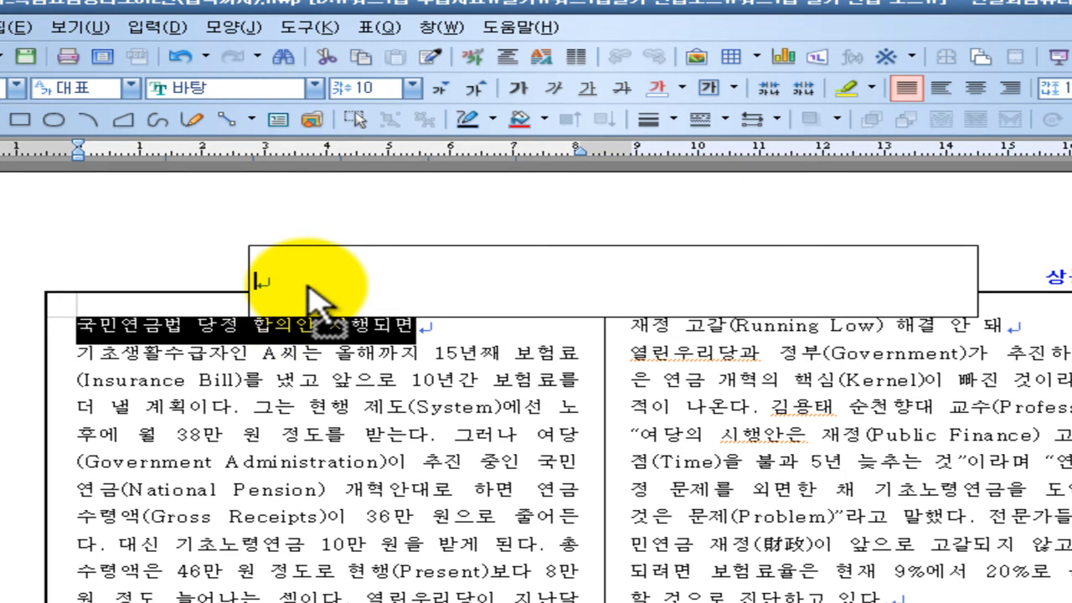
left_click_drag(310, 289, 344, 261)
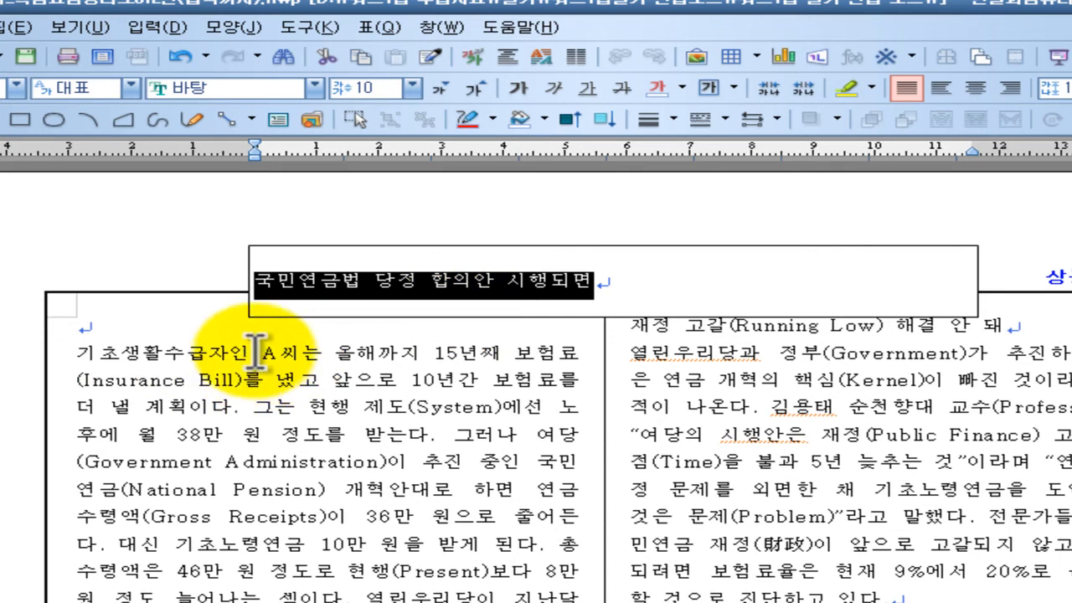
Delete the blank line left above the body text and insert it again
left_click(183, 329)
key("Delete")
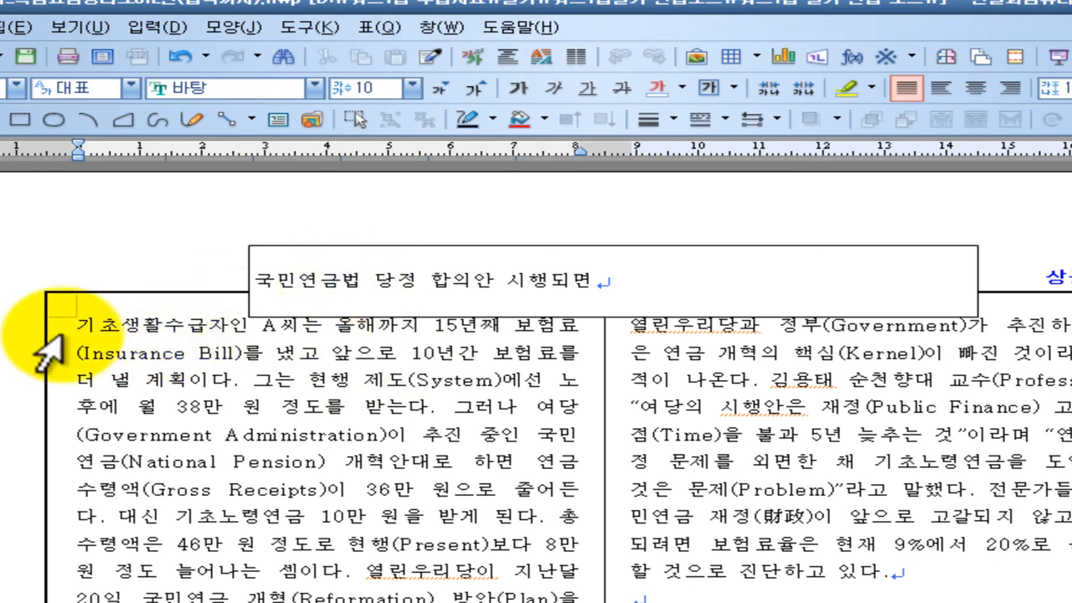
key("Return")
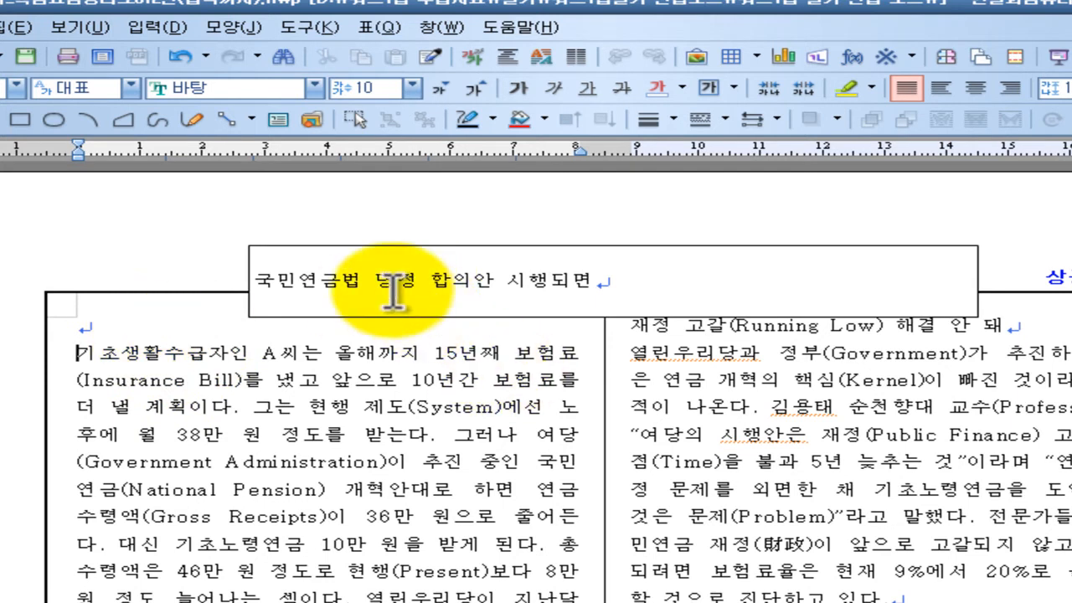
Undo the blank-line edits and the title move, and move the title into the text box again, keeping the blank first line
key("ctrl+z")
key("ctrl+z")
key("ctrl+z")
key("ctrl+z")
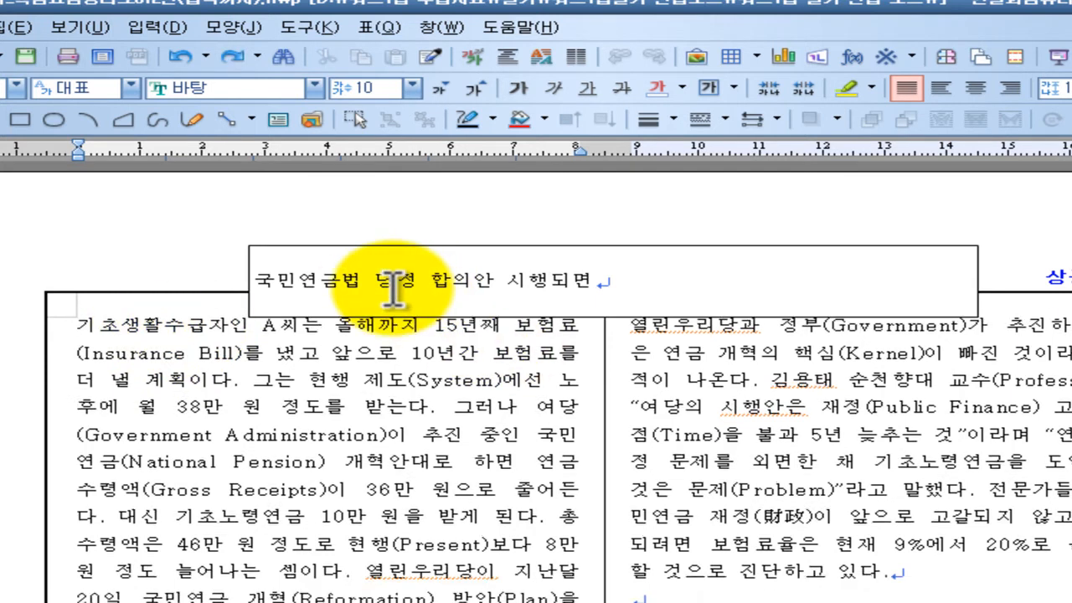
left_click_drag(212, 338, 429, 288)
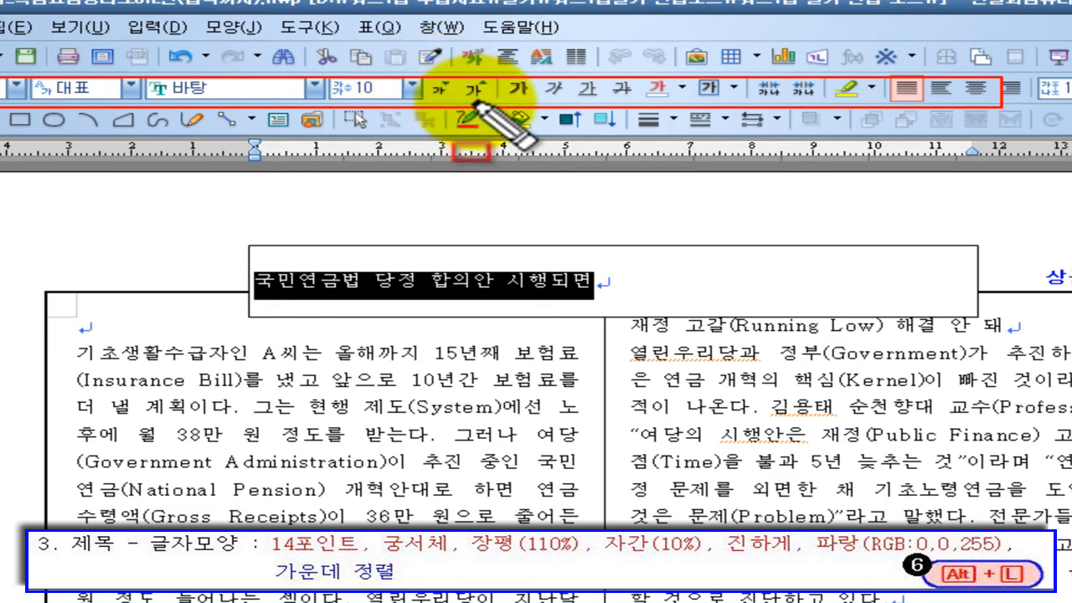
right_click(424, 294)
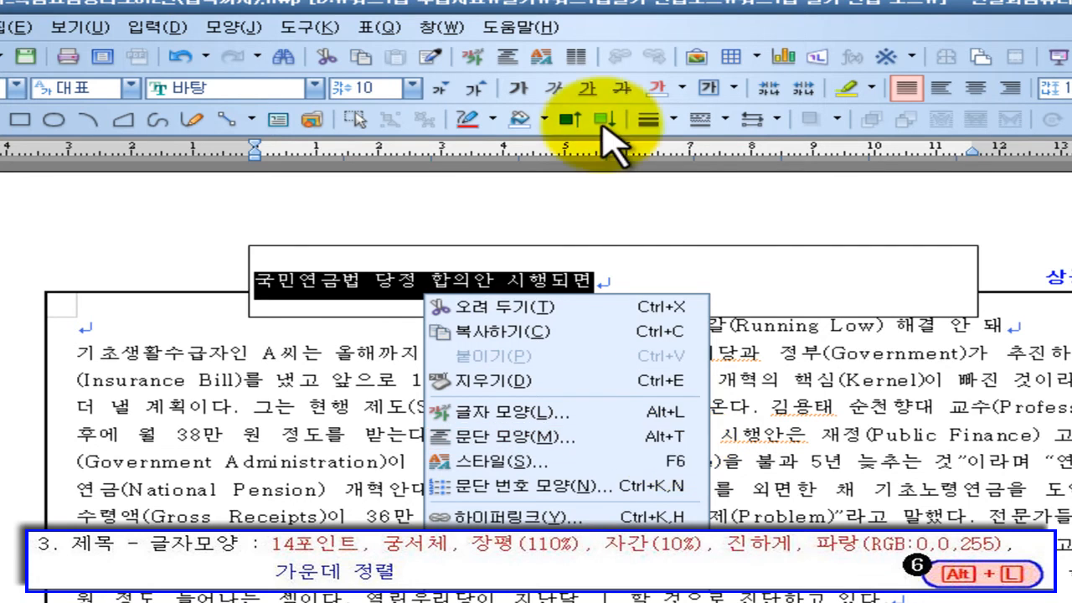
left_click(591, 4)
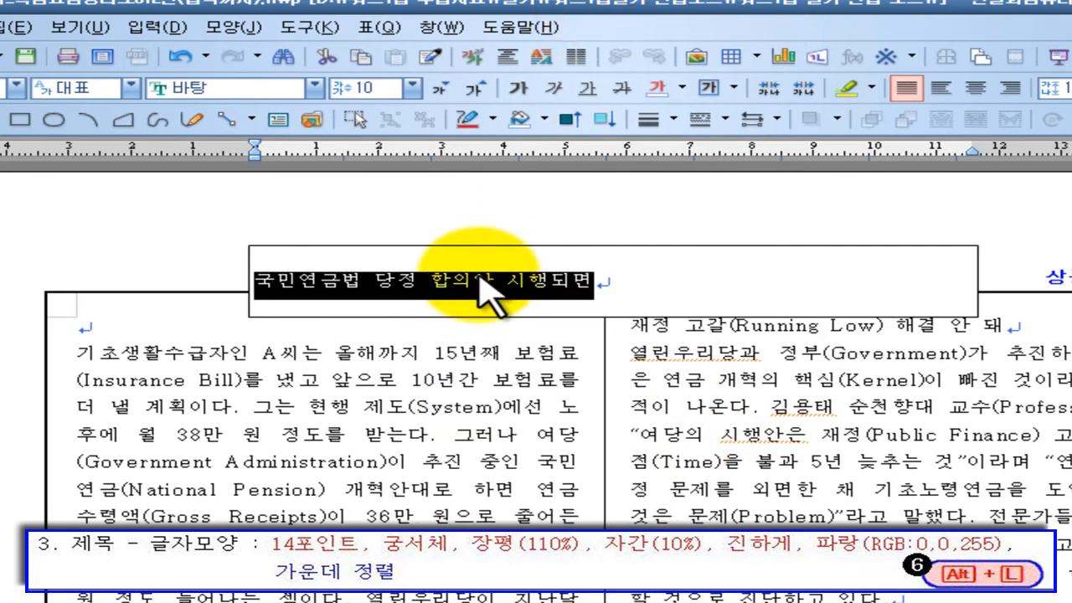
left_click(243, 28)
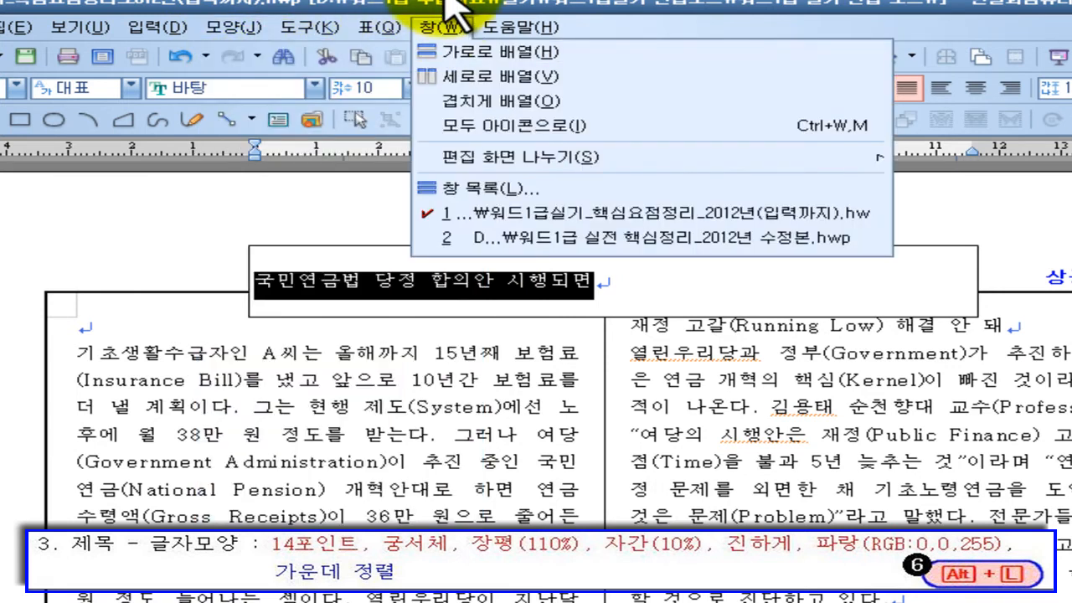
left_click(442, 25)
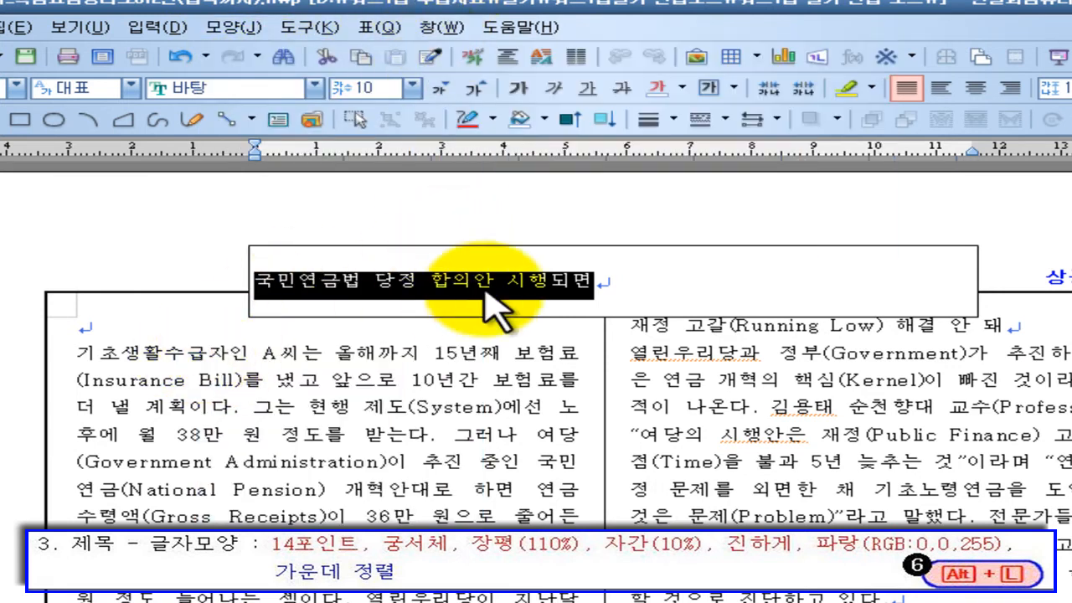
Open the character formatting (글자 모양) for the selected title and set its size to 14 pt and its font to 궁서체
key("alt+l")
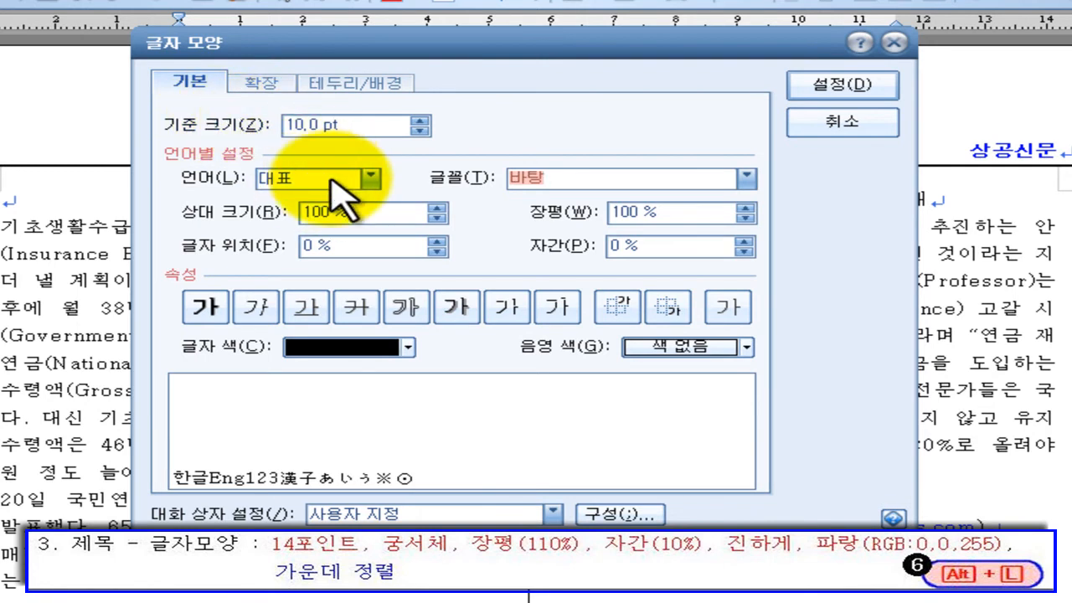
key("Tab")
key("alt")
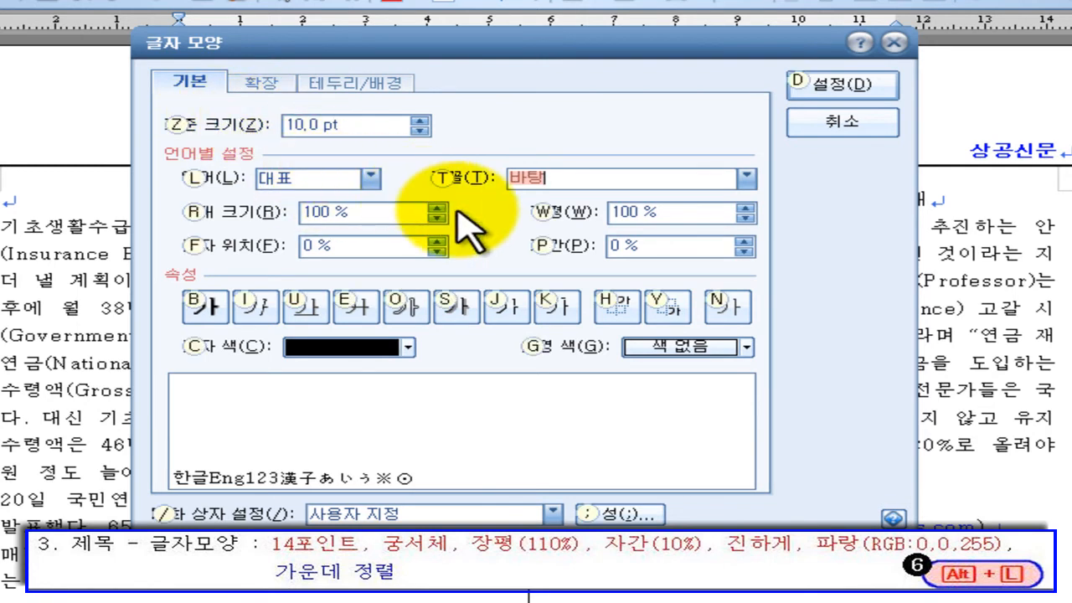
key("alt+z")
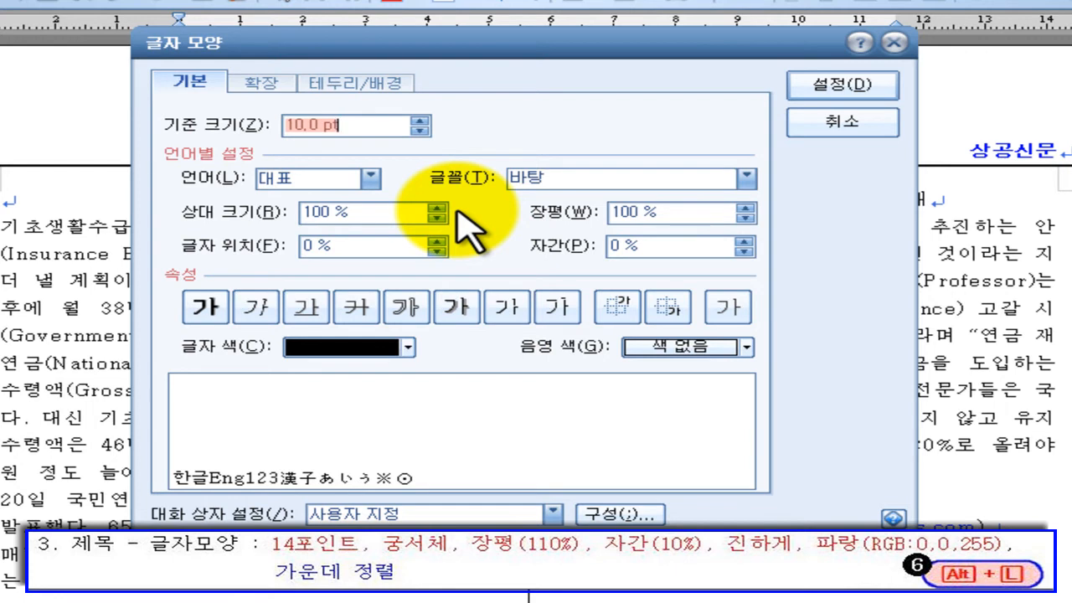
type("14")
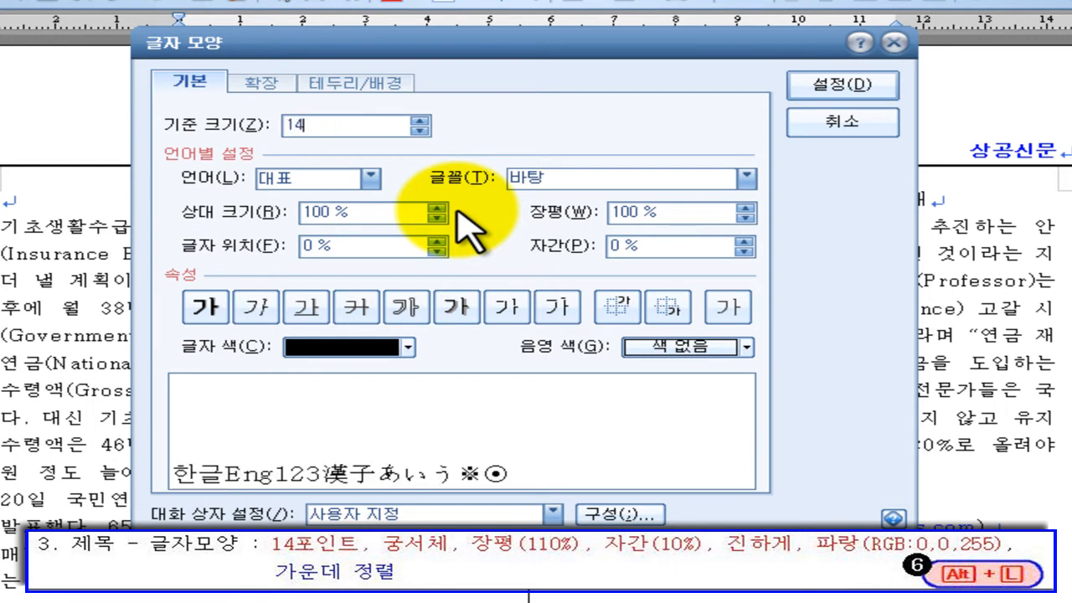
left_click(746, 178)
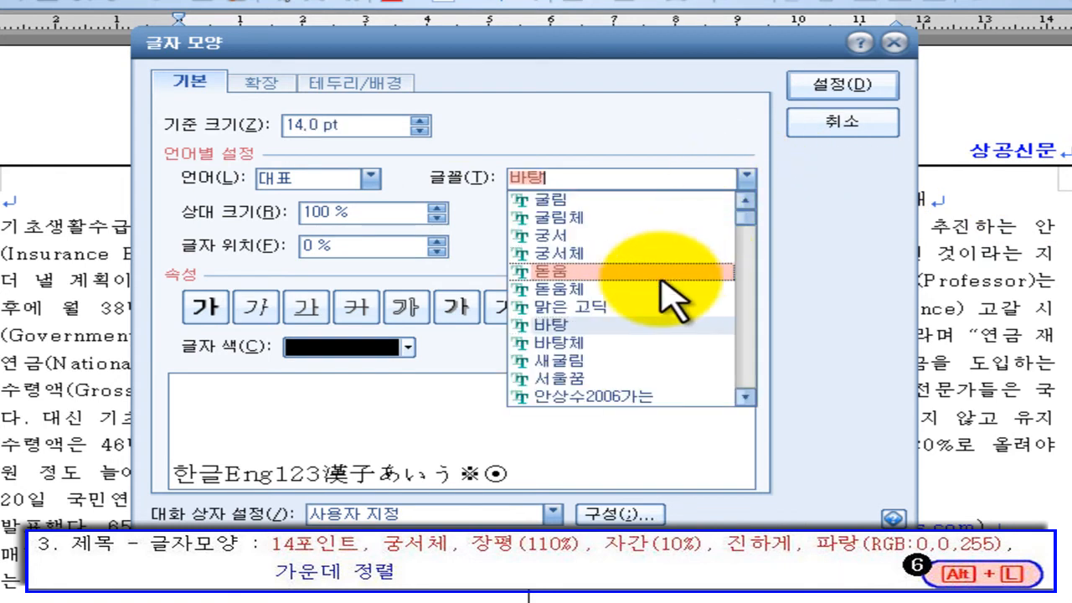
left_click(659, 252)
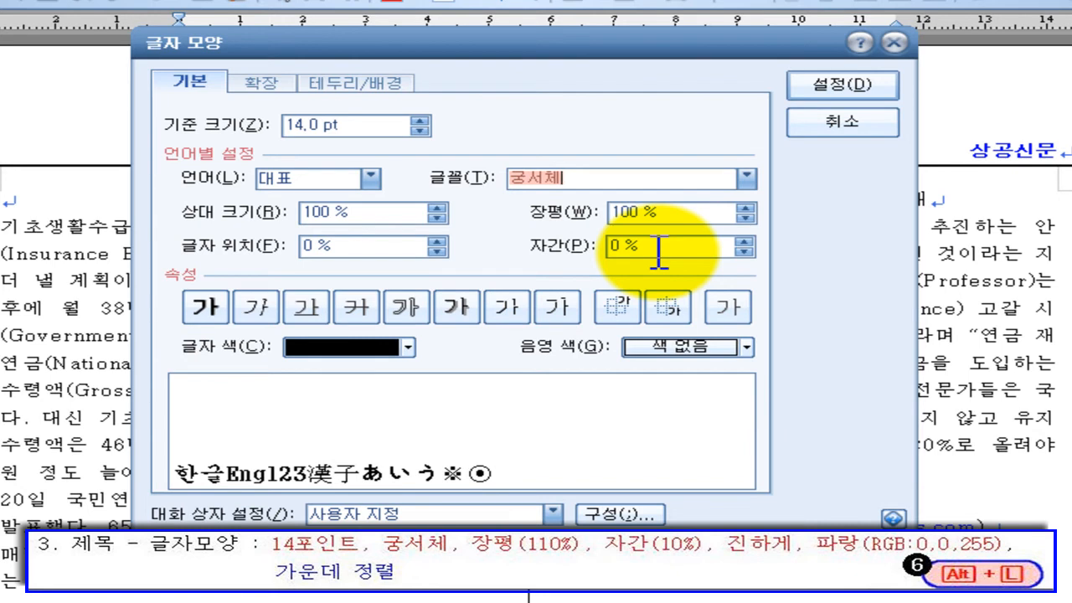
Set the title's character width (장평) to 110% and its letter spacing (자간) to 10%
key("Tab")
key("Tab")
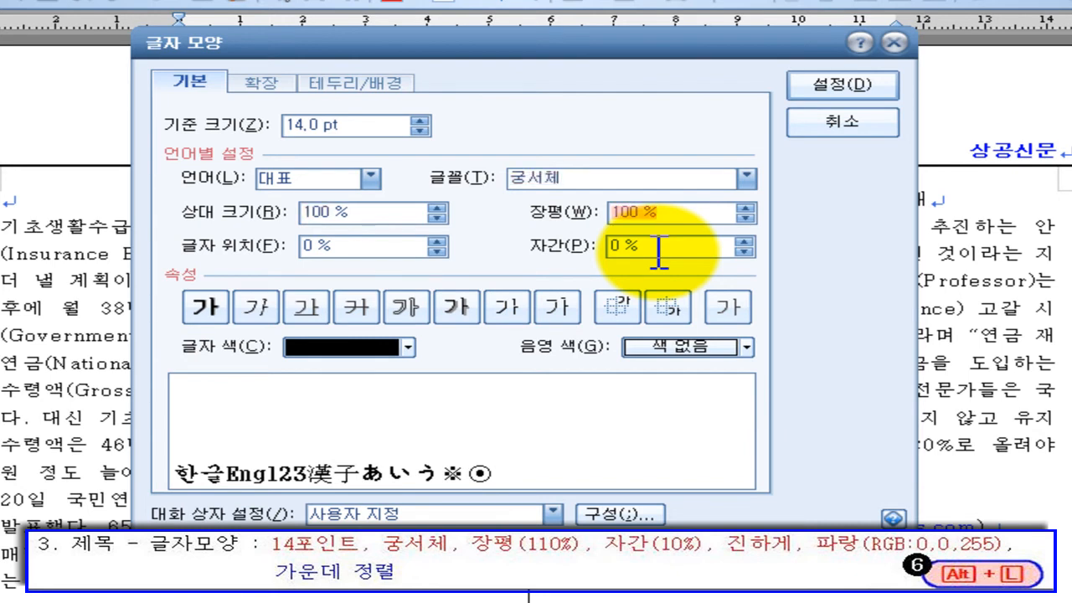
type("110")
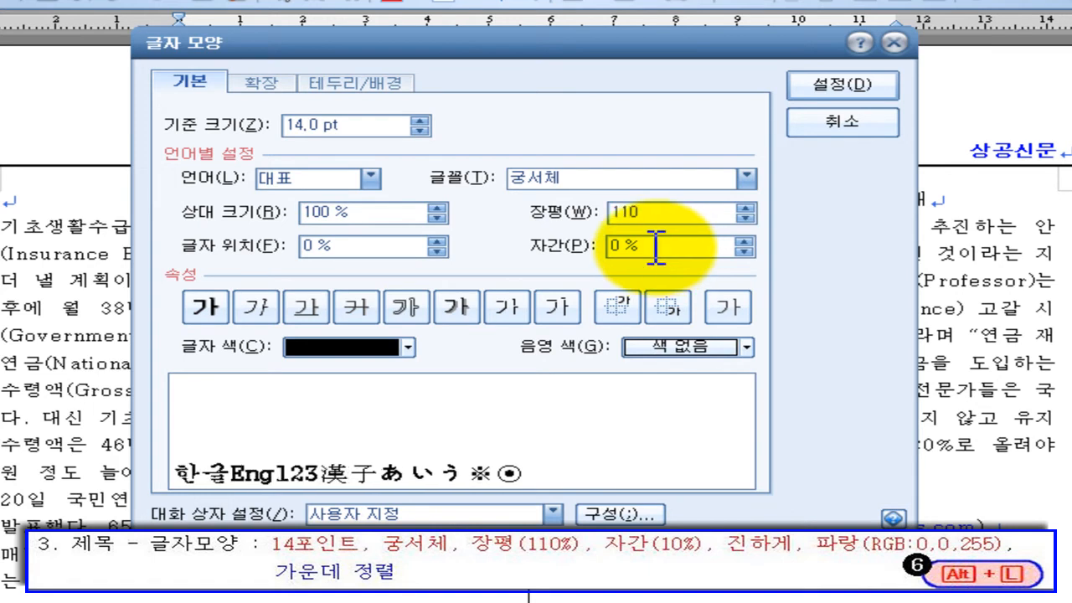
key("Tab")
key("Tab")
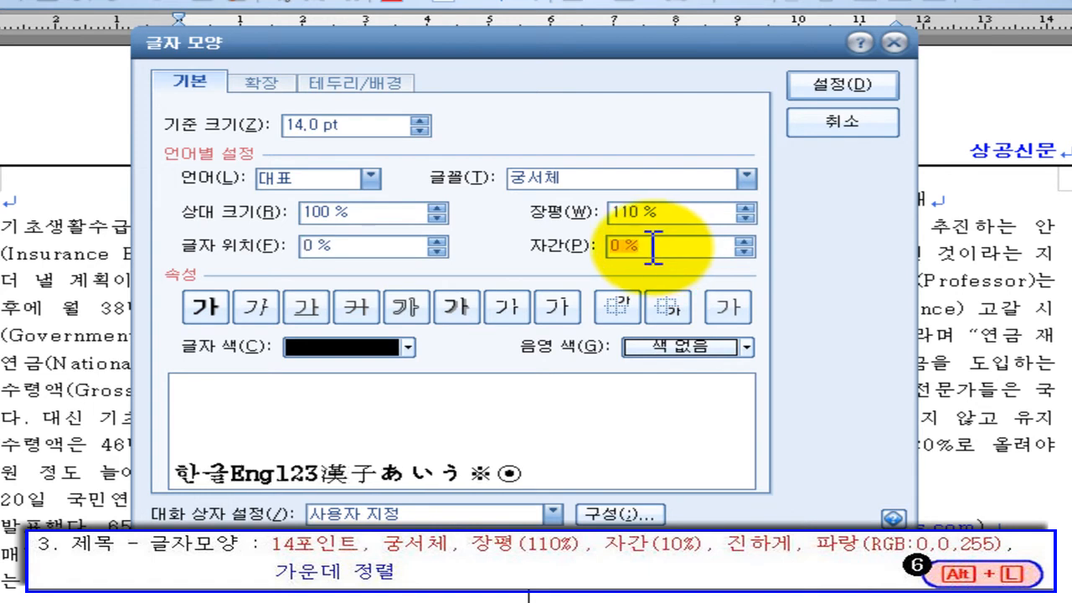
type("10")
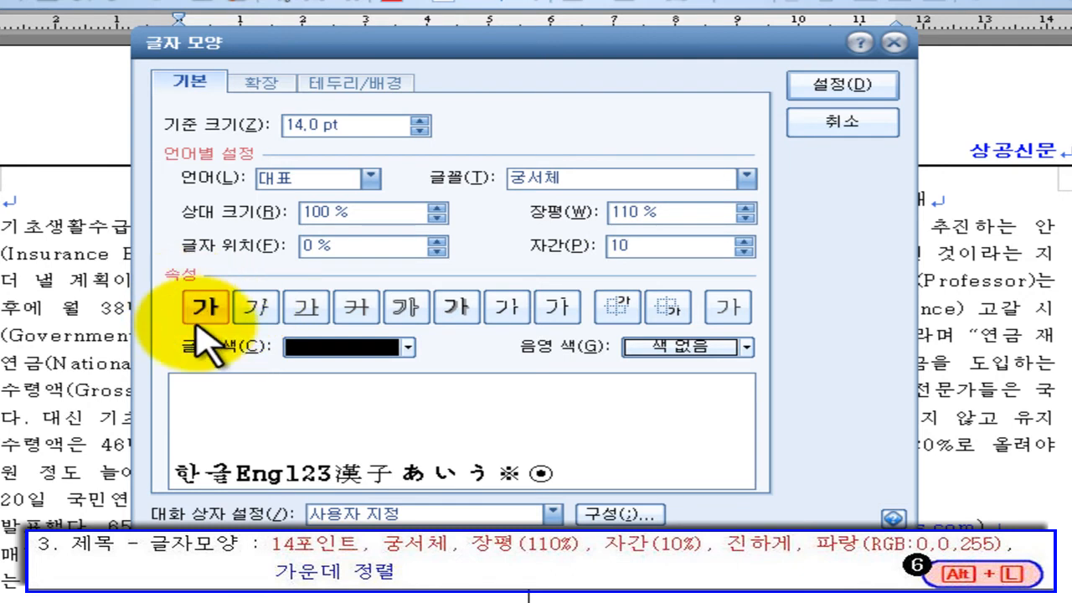
Make the title bold with blue text colour and apply the character formatting
key("alt")
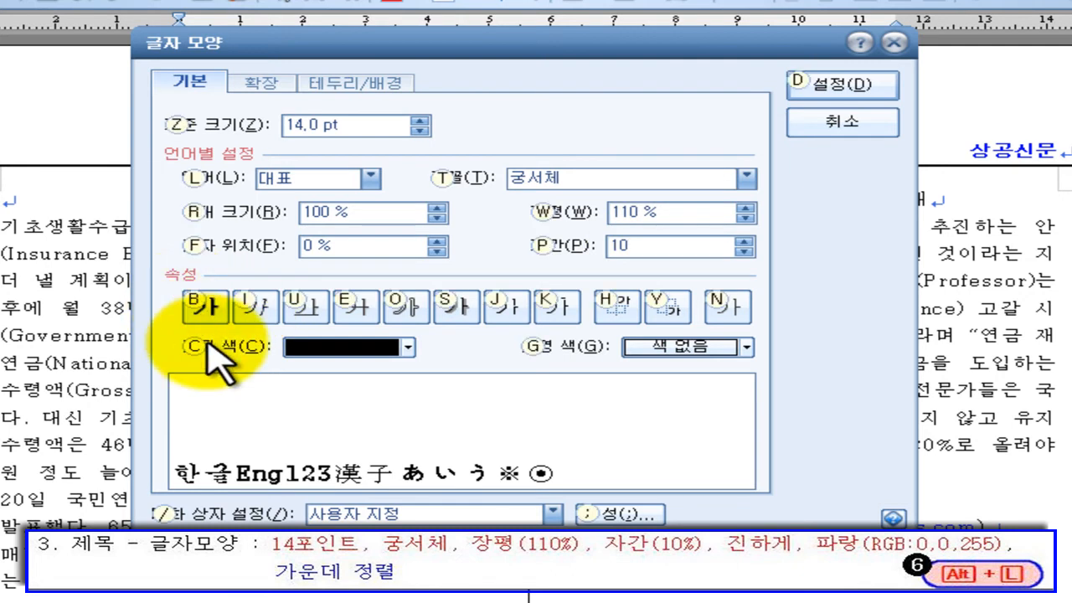
key("alt+b")
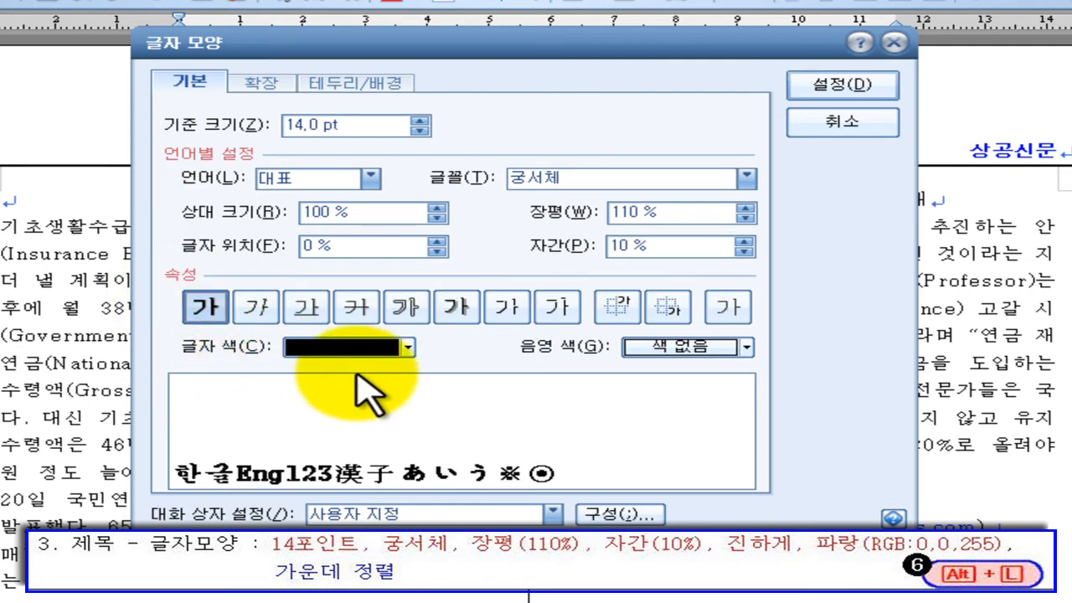
left_click(408, 349)
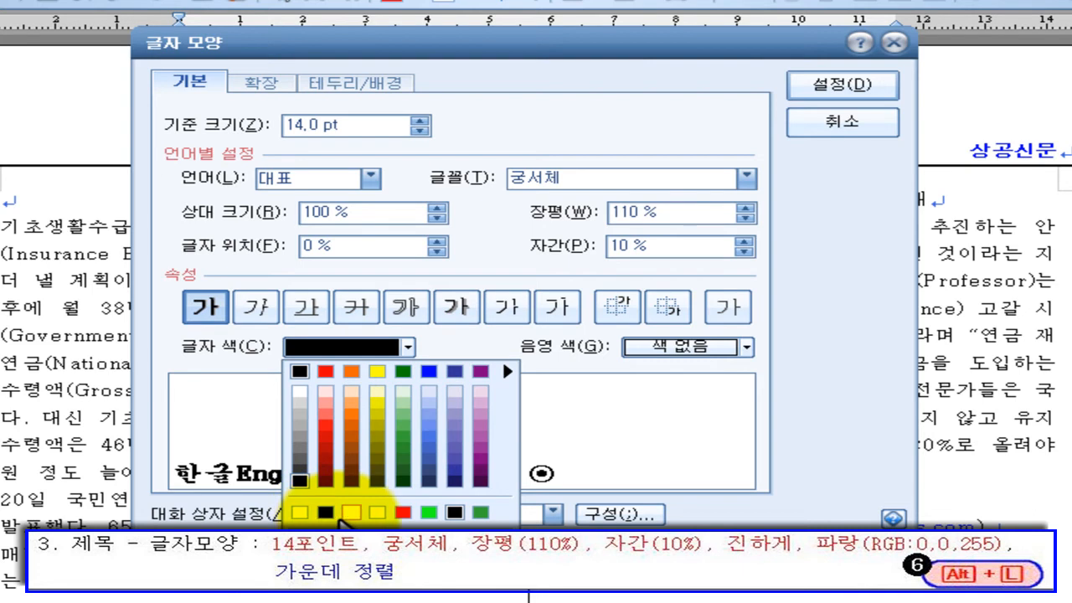
left_click(326, 512)
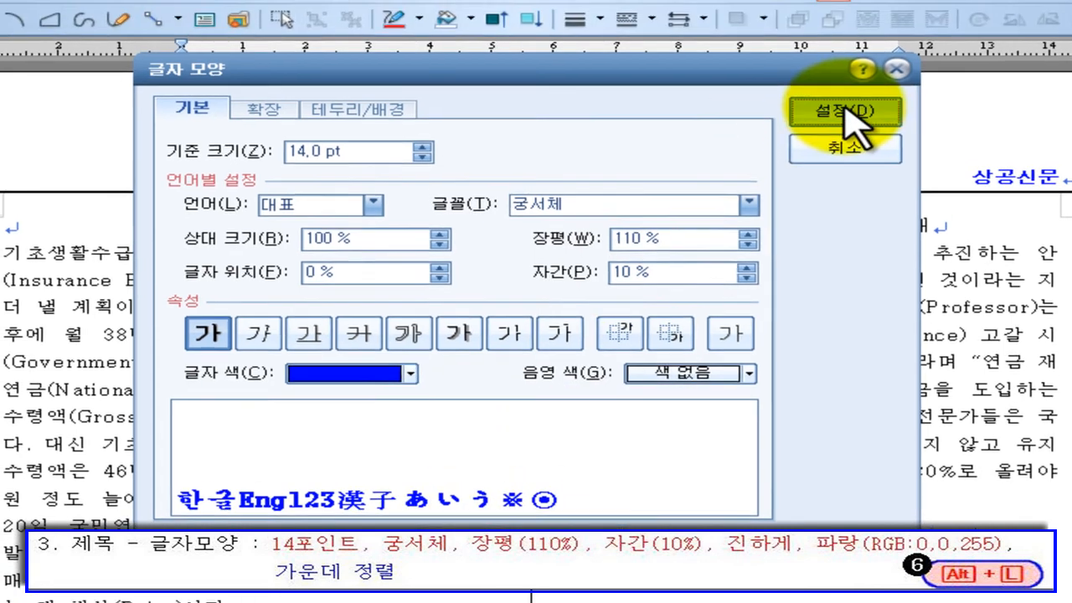
left_click(843, 91)
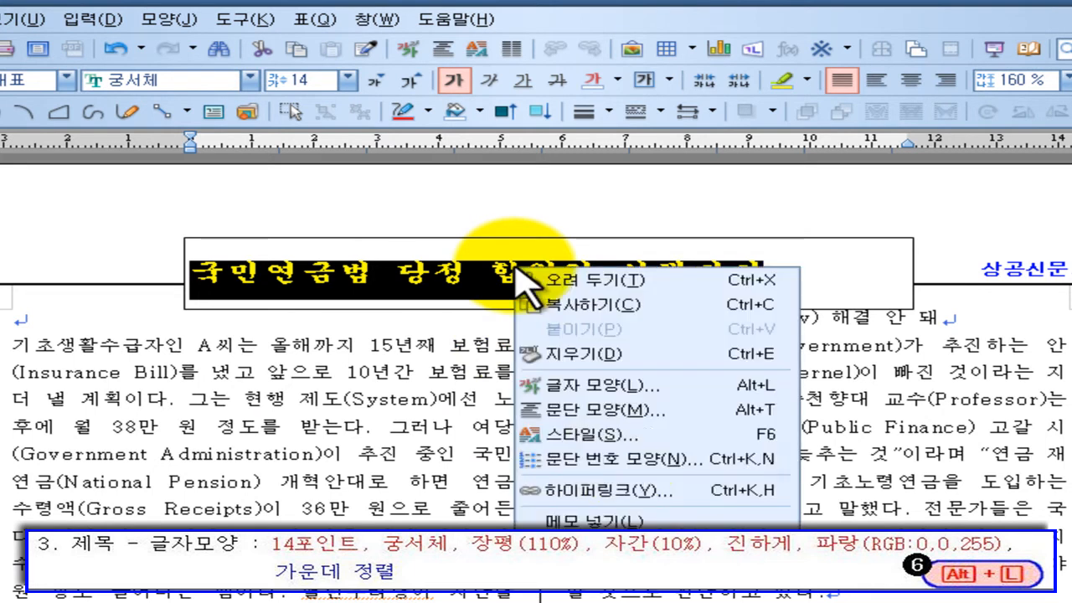
Centre-align the title inside the text box
right_click(513, 266)
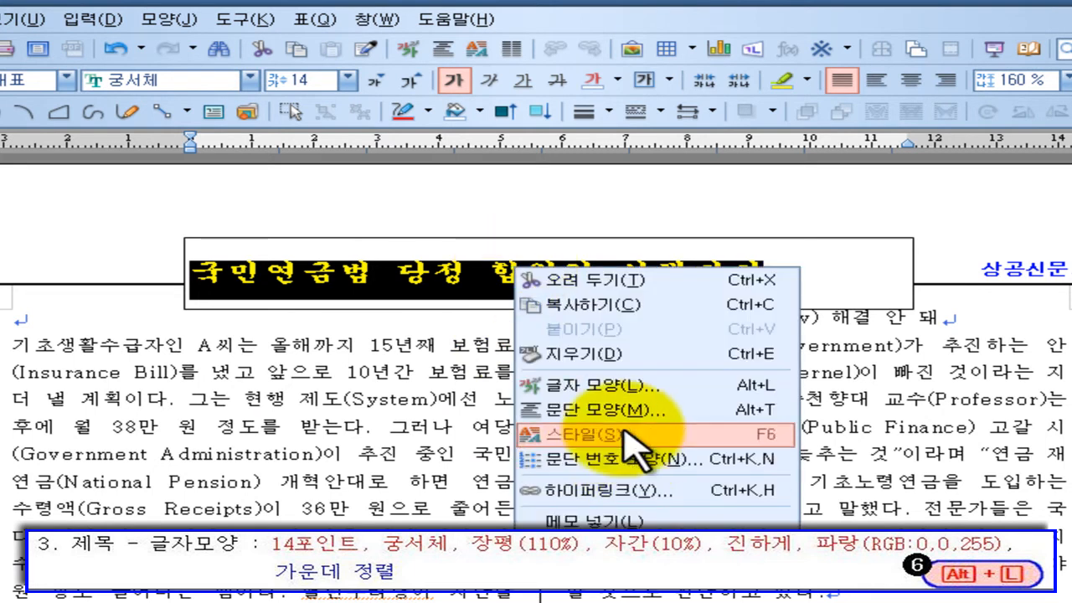
left_click(602, 12)
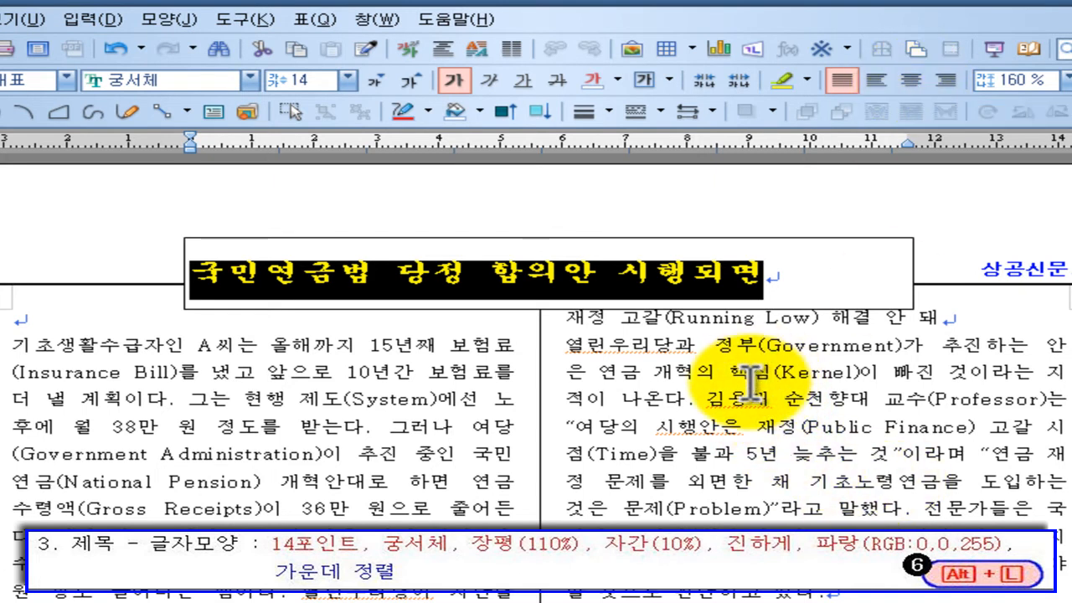
key("ctrl+shift+c")
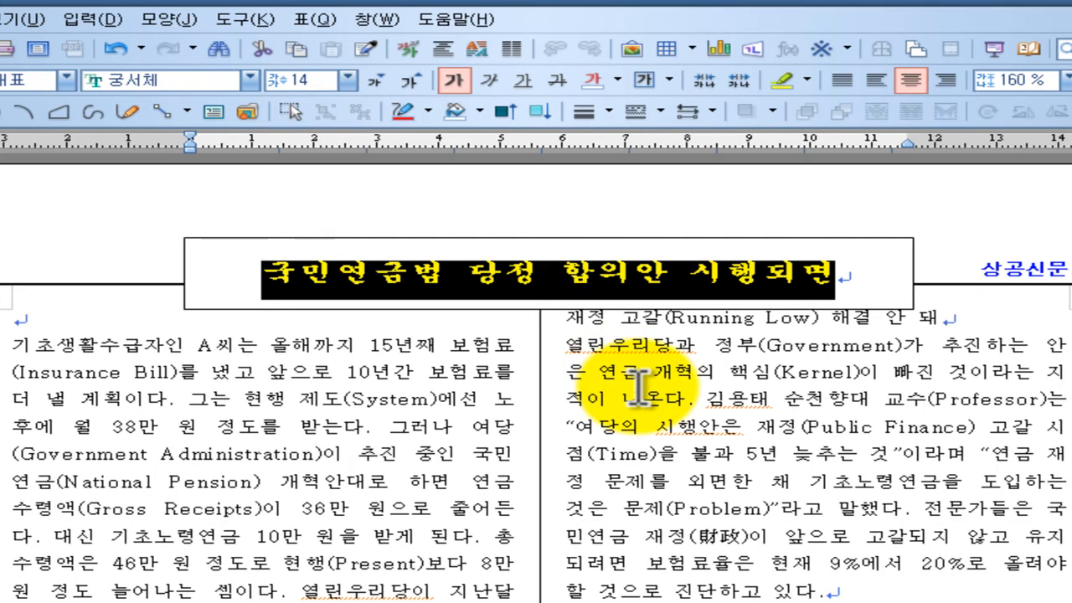
left_click(252, 239)
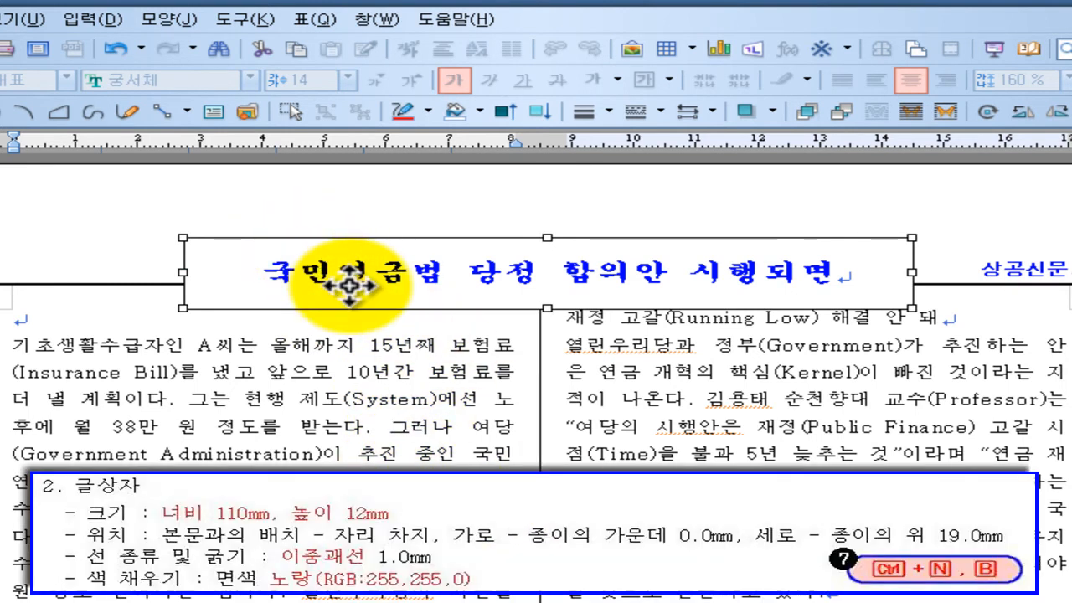
left_click_drag(379, 365, 379, 344)
left_click(368, 275)
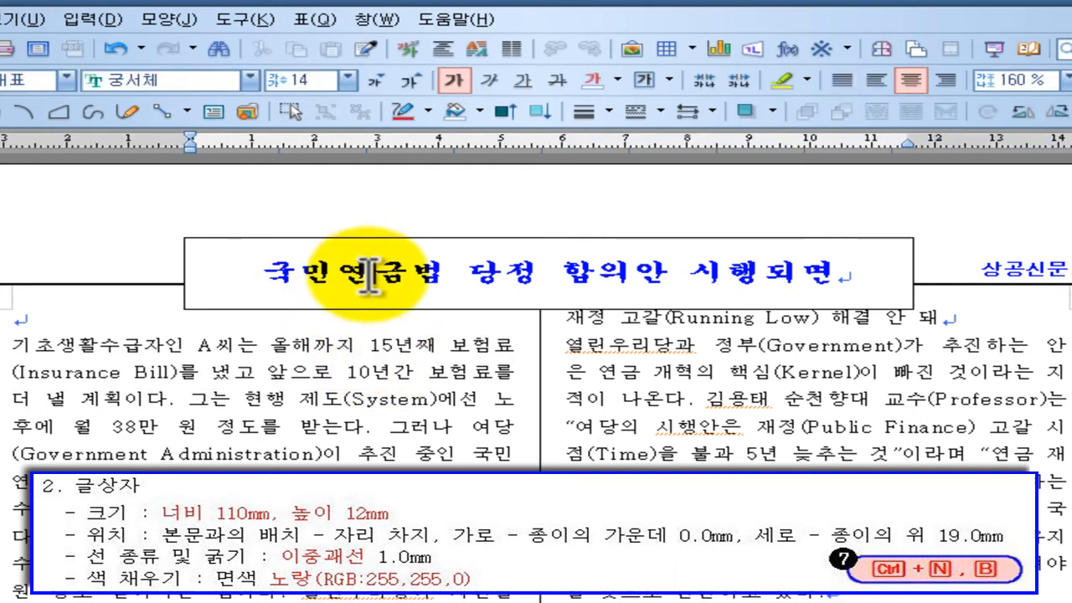
triple_click(368, 275)
left_click(352, 328)
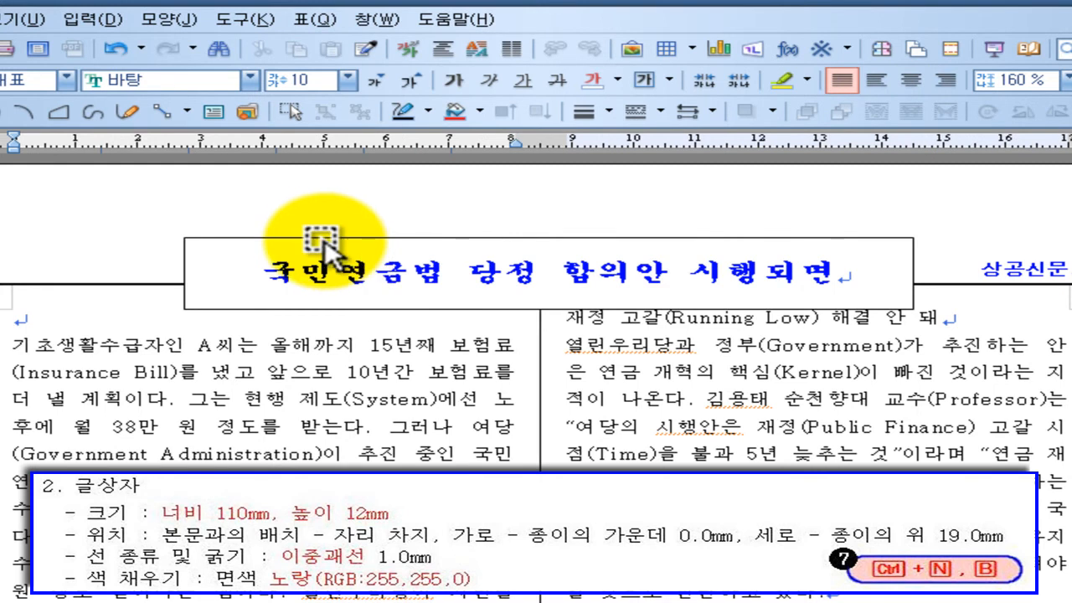
Open the title text box's object properties (개체 속성) and set its width to 110 mm and height to 12 mm
double_click(325, 243)
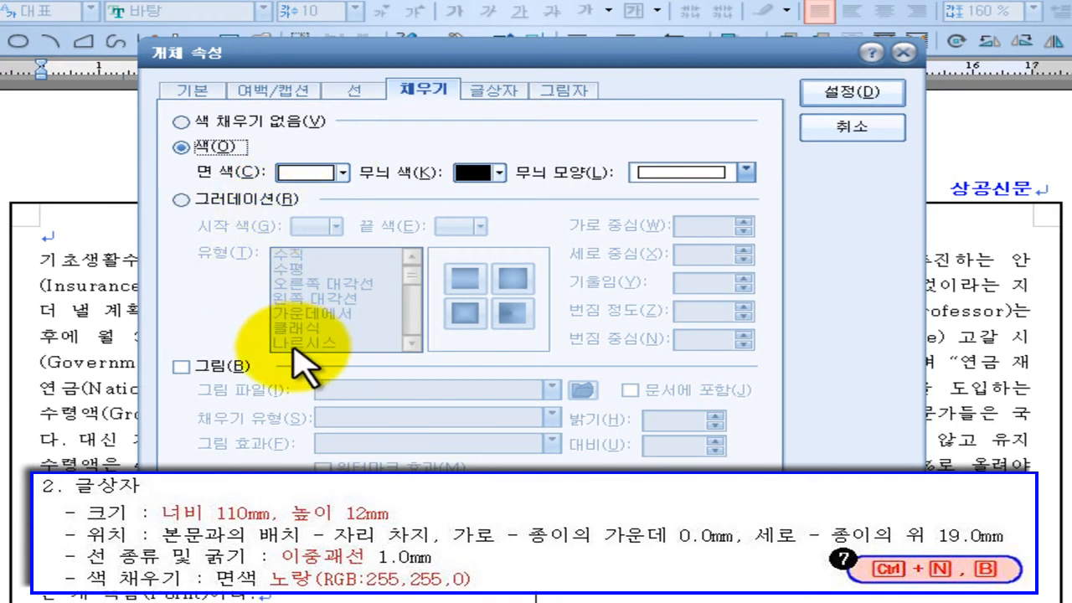
left_click(181, 91)
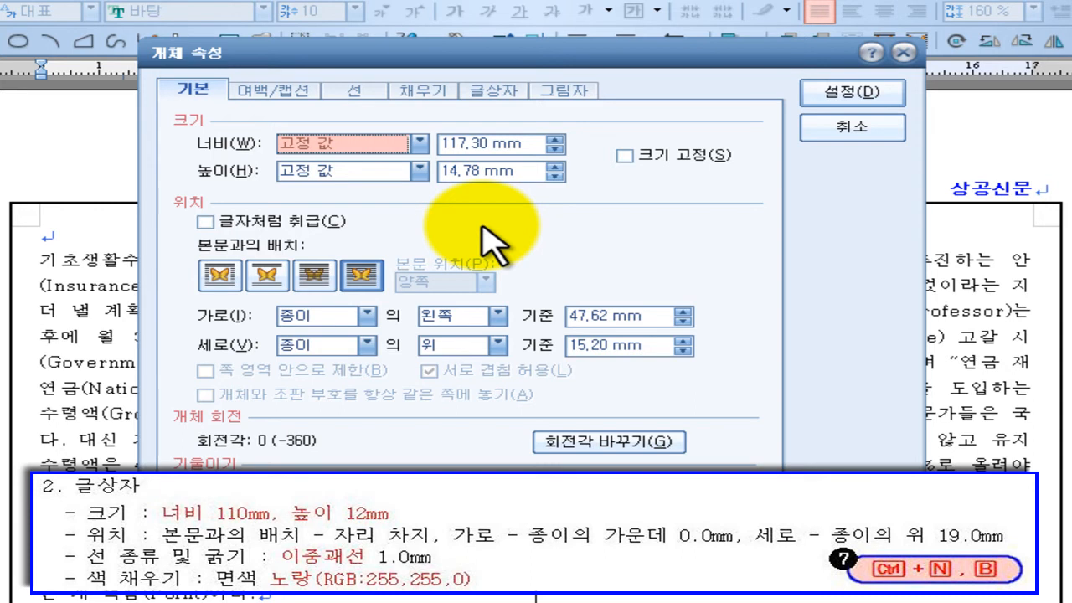
key("Tab")
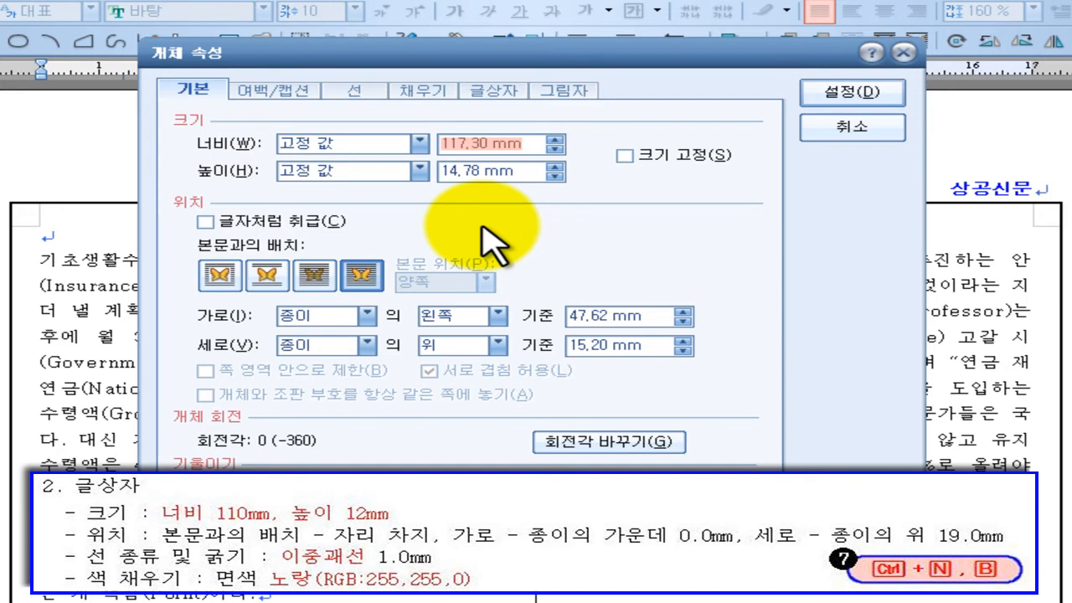
type("110")
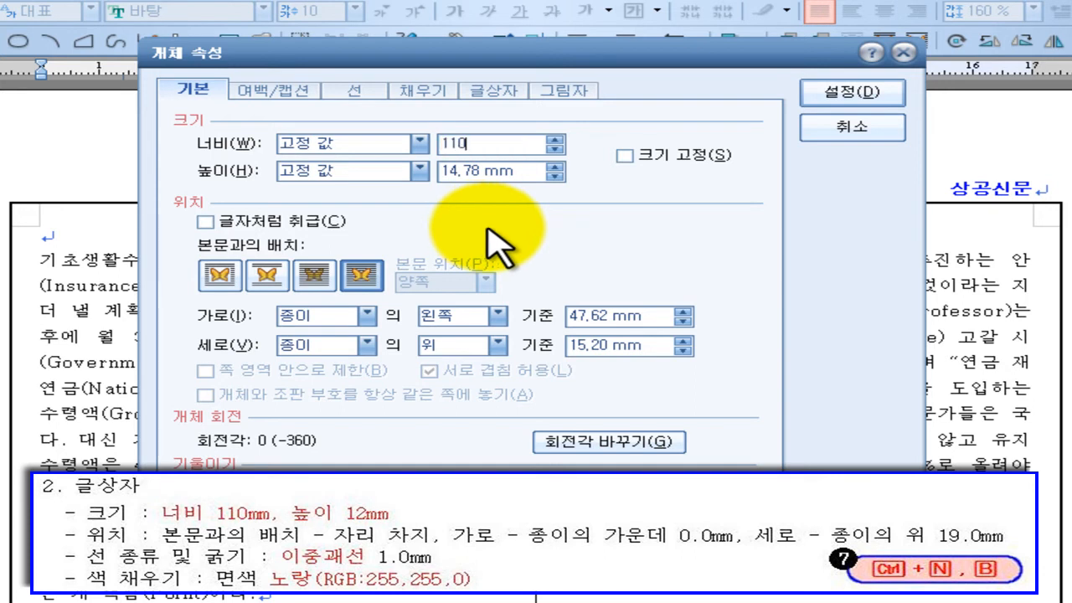
key("Tab")
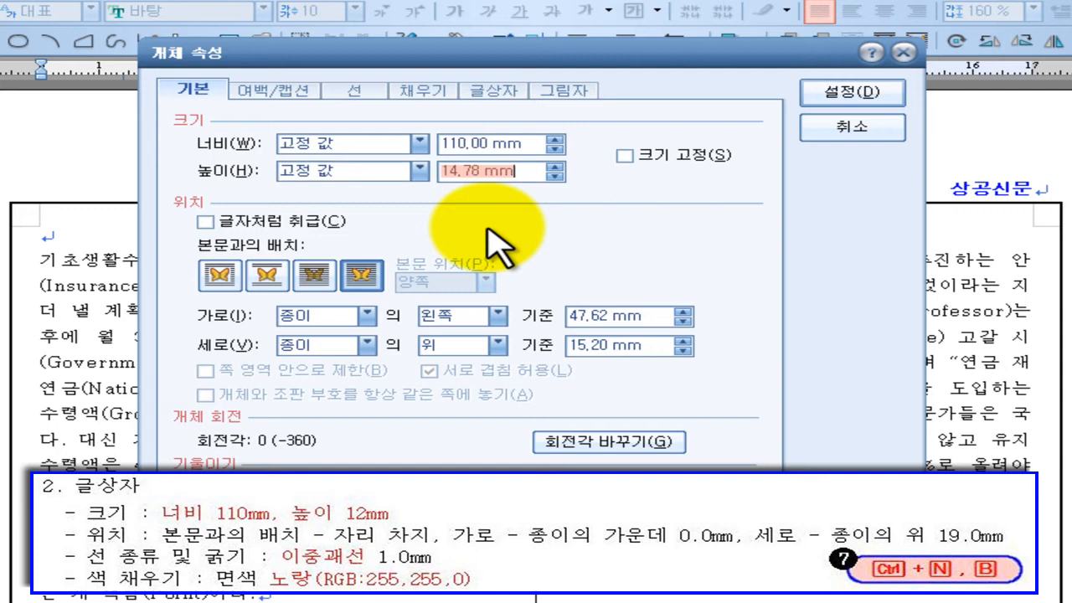
type("10")
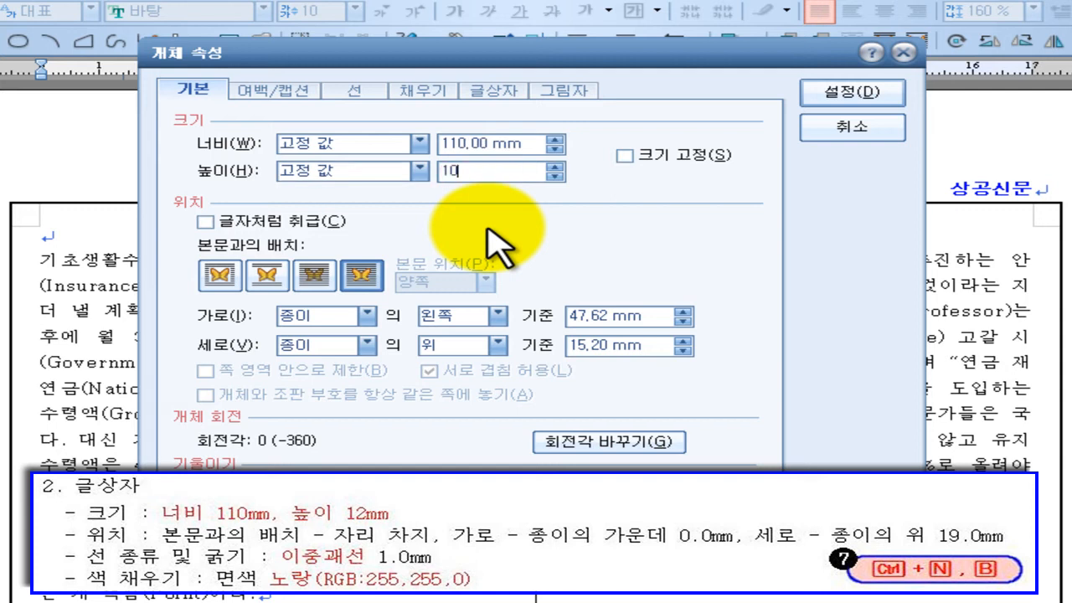
key("BackSpace")
type("2")
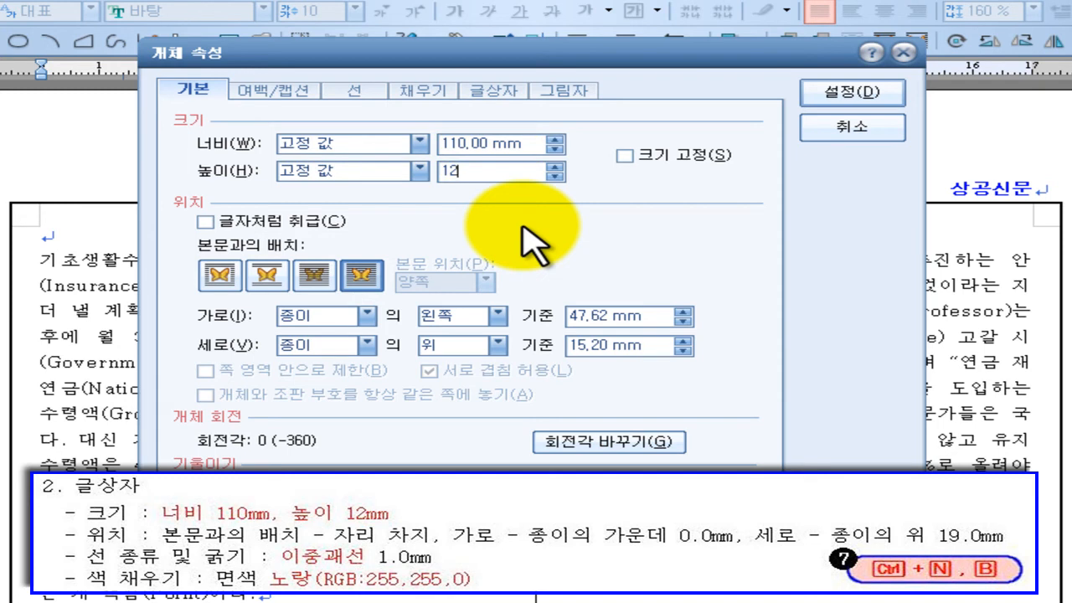
Set the text box's arrangement with the body text (본문과의 배치) to 자리 차지
key("ctrl+shift+d")
left_click_drag(156, 229, 332, 256)
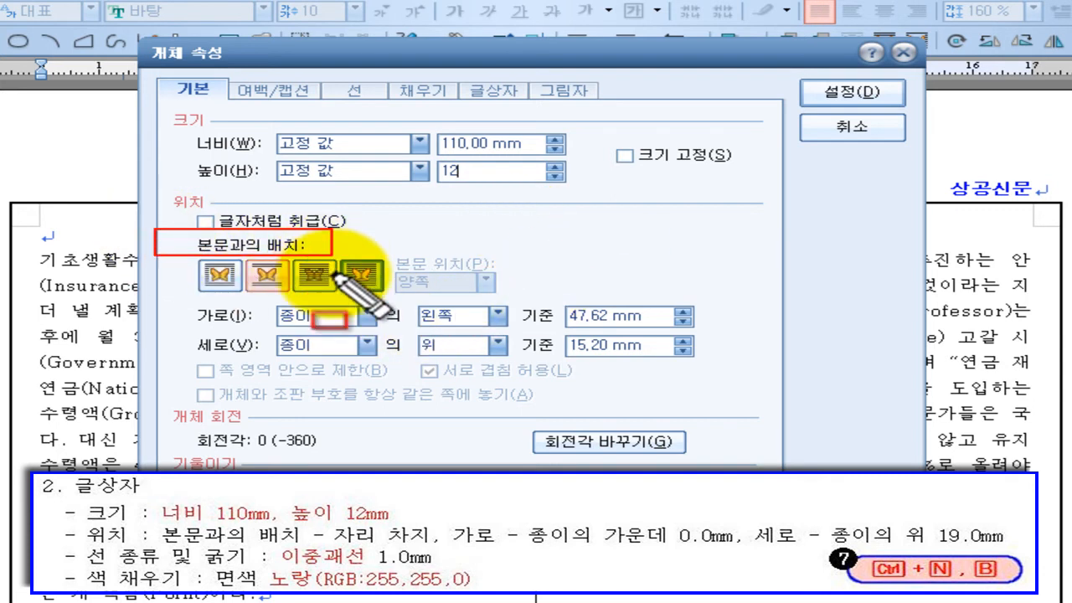
left_click_drag(246, 255, 289, 306)
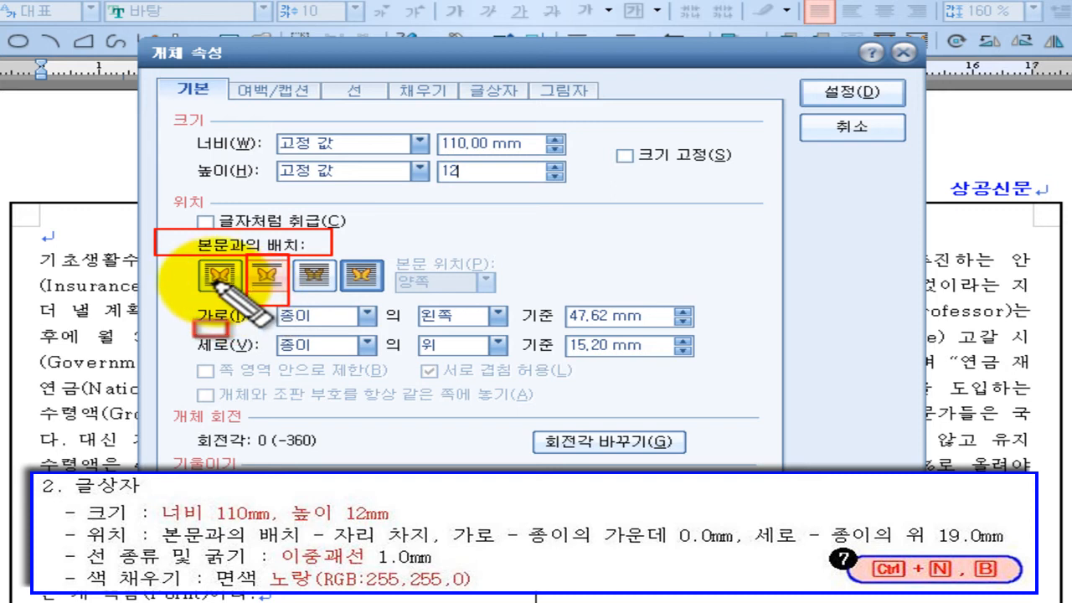
key("Escape")
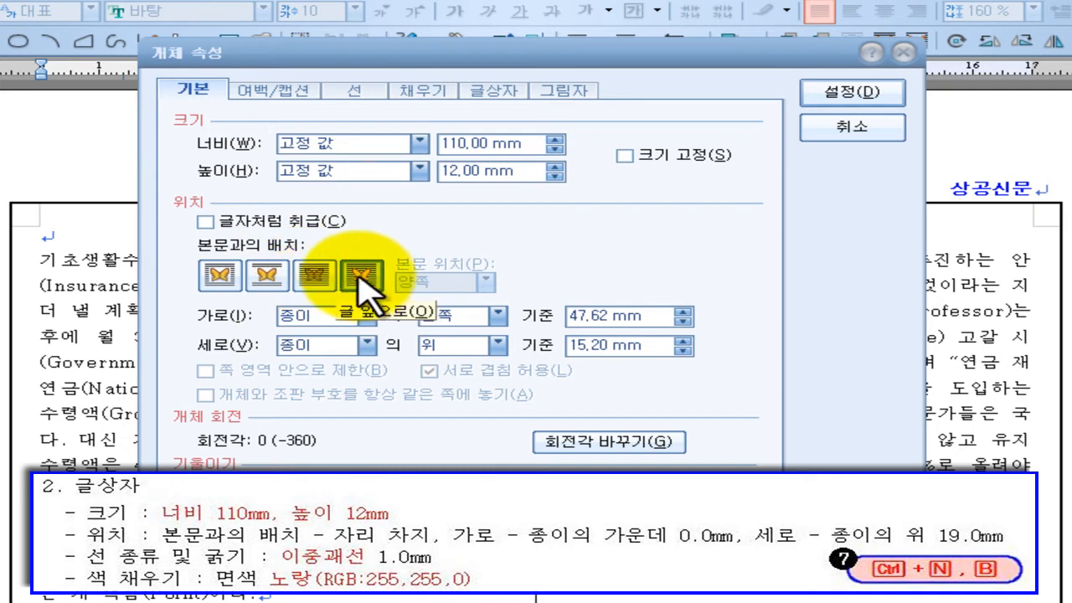
left_click(266, 275)
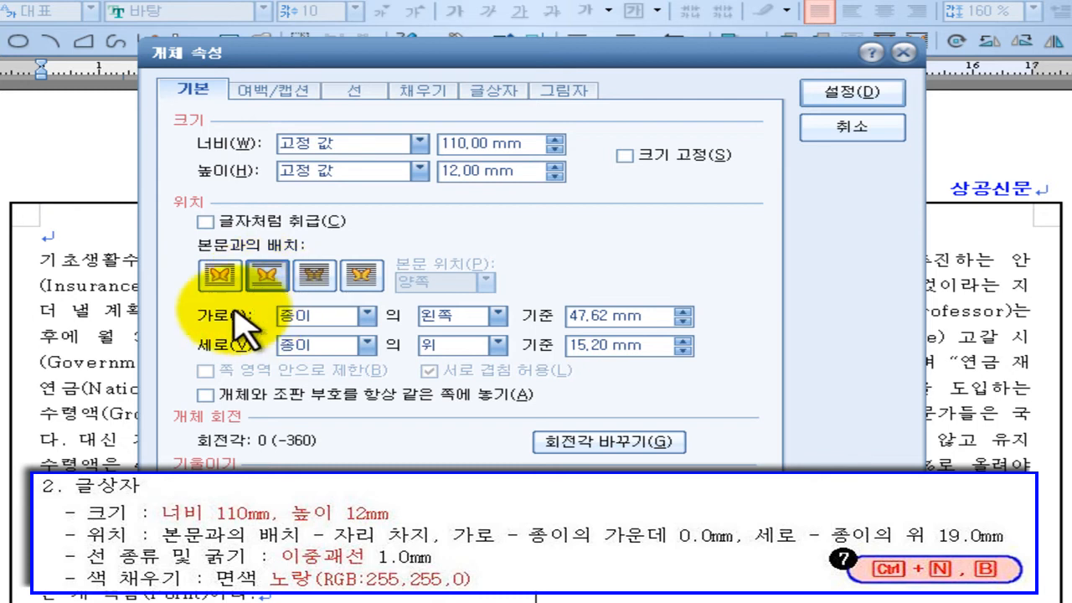
Set the text box's horizontal position (가로) to 가운데 of 종이 with a 0 mm offset
key("ctrl+shift+d")
mouse_move(156, 294)
left_mouse_down()
mouse_move(664, 362)
mouse_move(765, 388)
left_mouse_up()
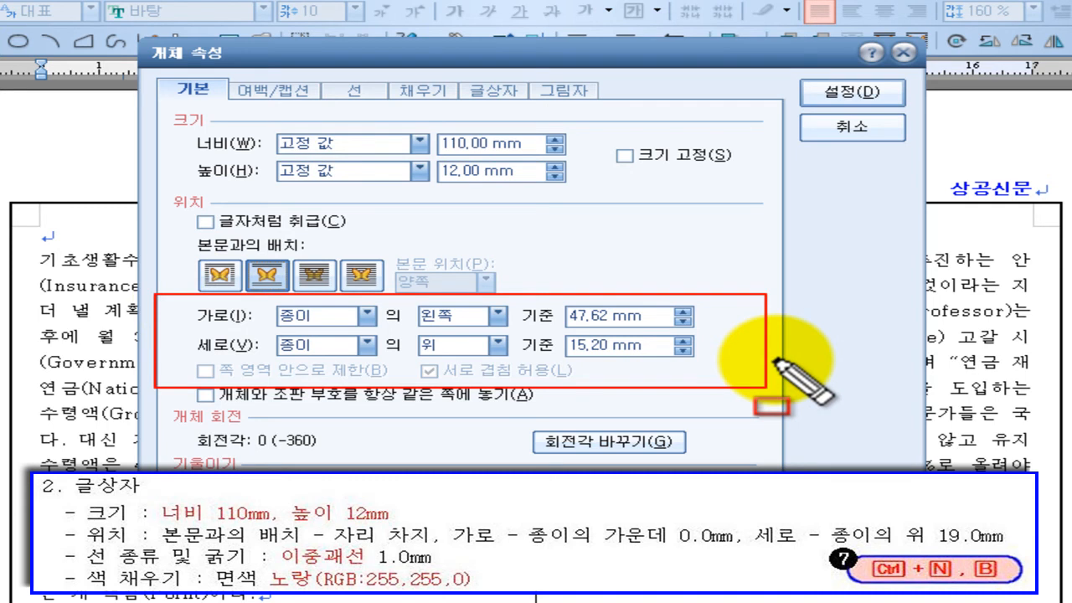
key("Escape")
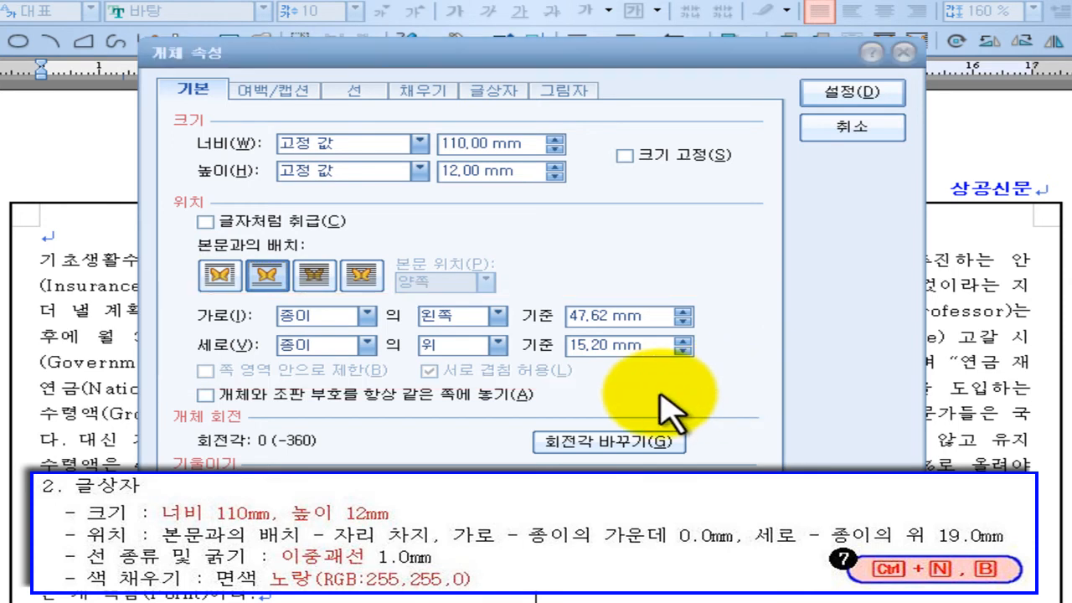
left_click(484, 319)
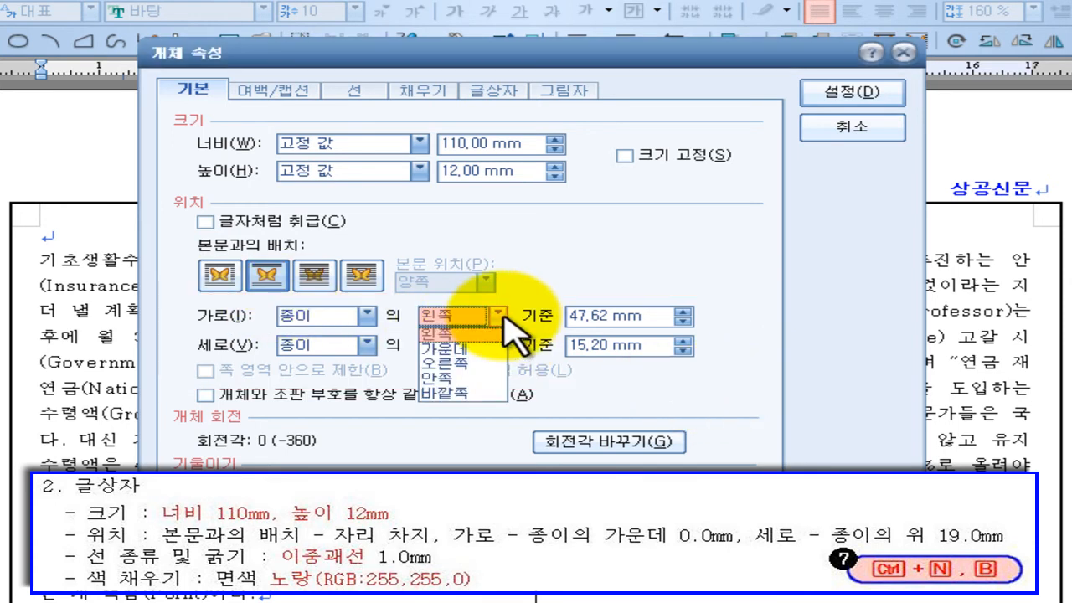
left_click(466, 345)
left_click_drag(562, 52, 479, 370)
mouse_move(0, 180)
left_mouse_down()
mouse_move(67, 210)
mouse_move(227, 221)
mouse_move(195, 212)
left_mouse_up()
left_click_drag(831, 179, 1071, 215)
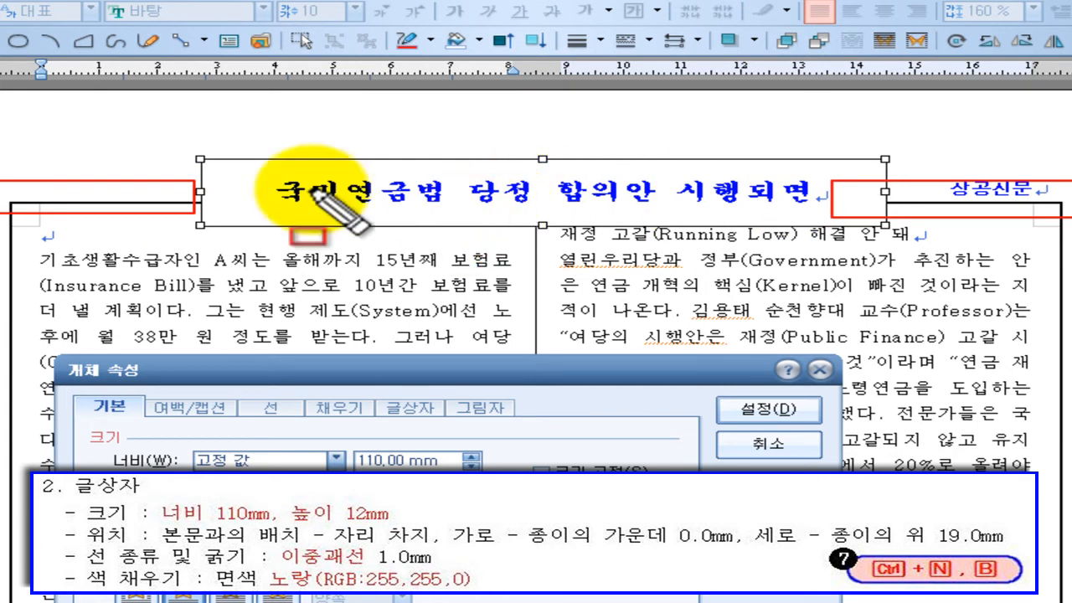
key("Escape")
left_click_drag(582, 369, 661, 65)
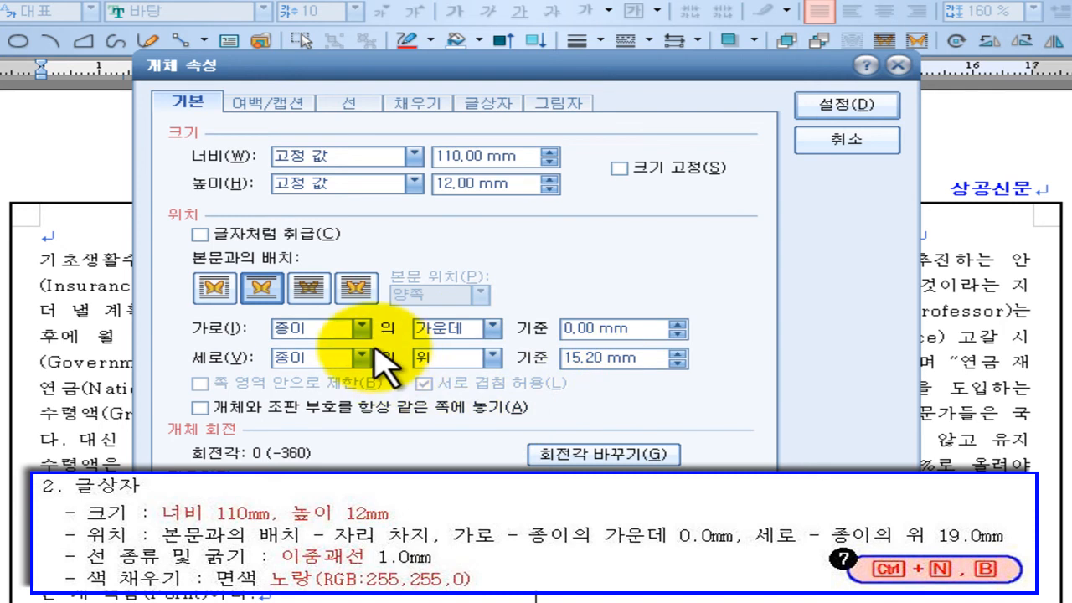
Set the text box's vertical position (세로) to 19 mm from the top (위) of 종이
double_click(578, 359)
type("19")
left_click(806, 100)
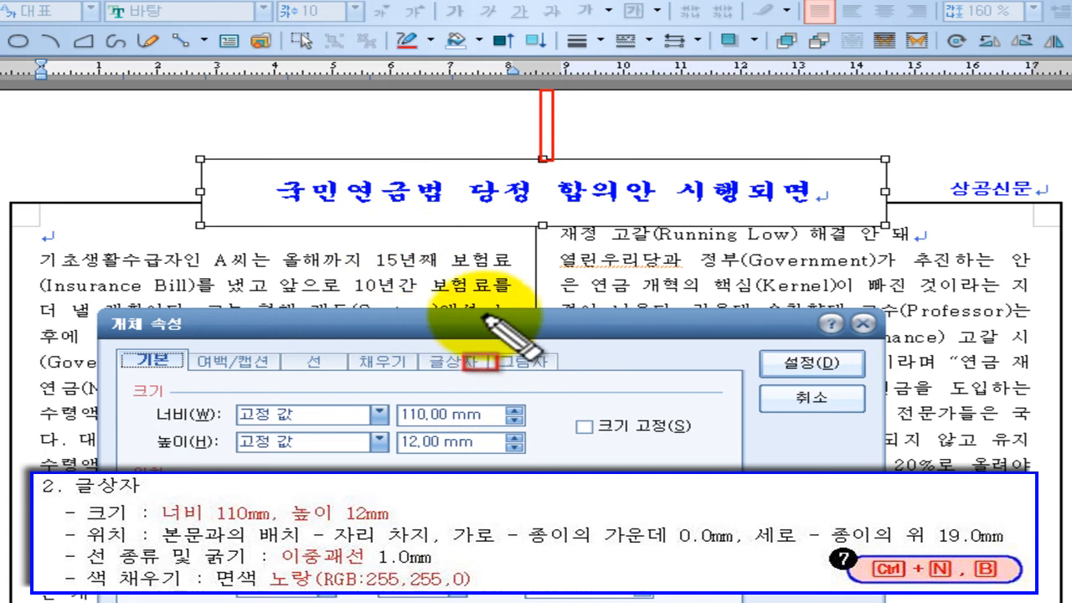
key("Escape")
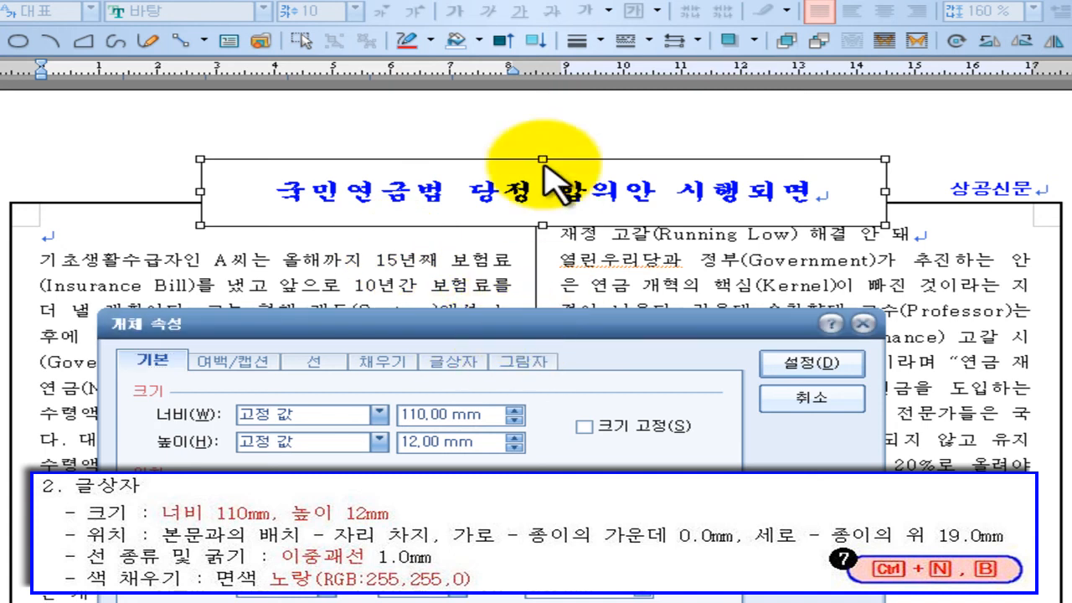
left_click_drag(508, 318, 552, 94)
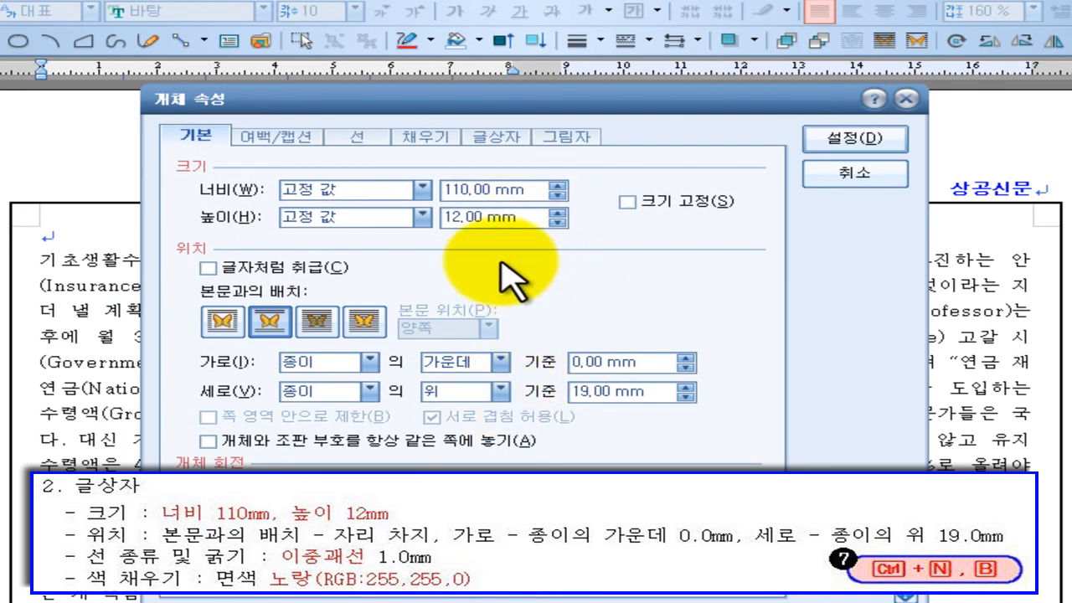
Set the text box's border line type (종류) to 이중괘선 with a thickness (굵기) of 1.00 mm
left_click(361, 138)
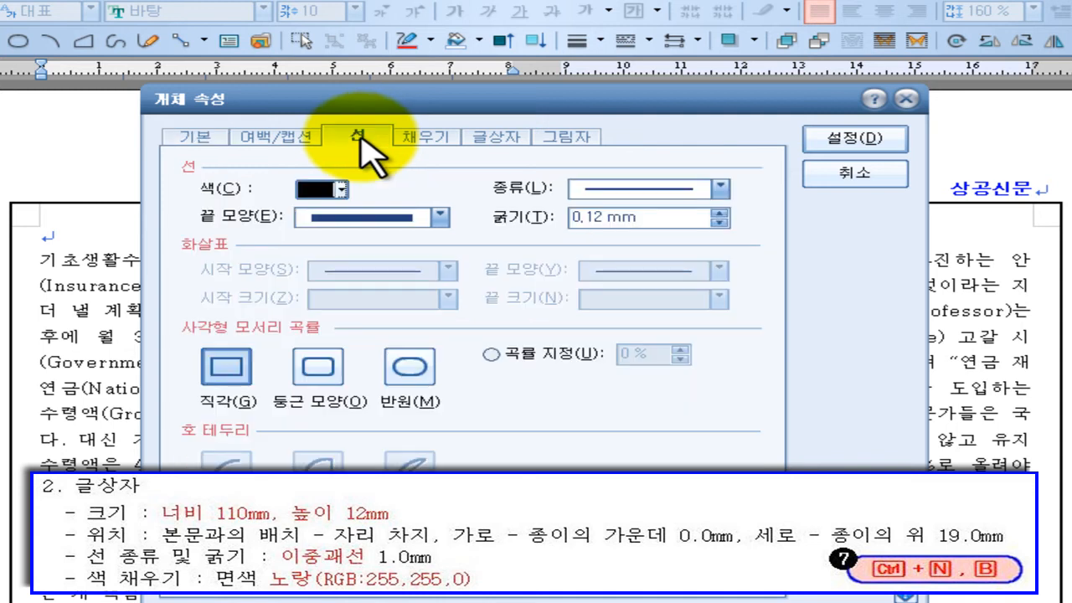
left_click(676, 195)
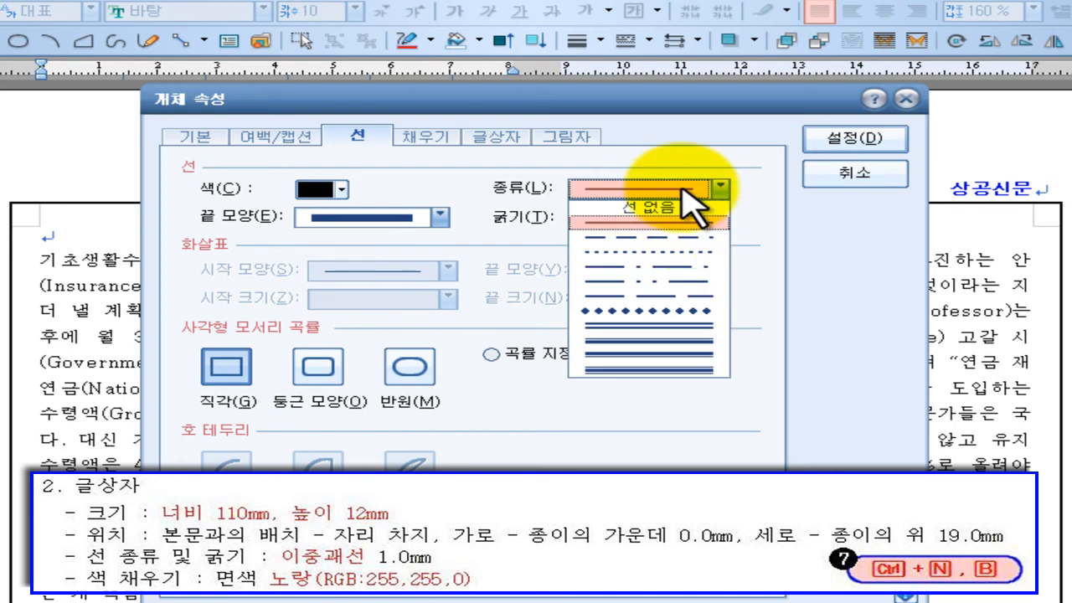
left_click(651, 330)
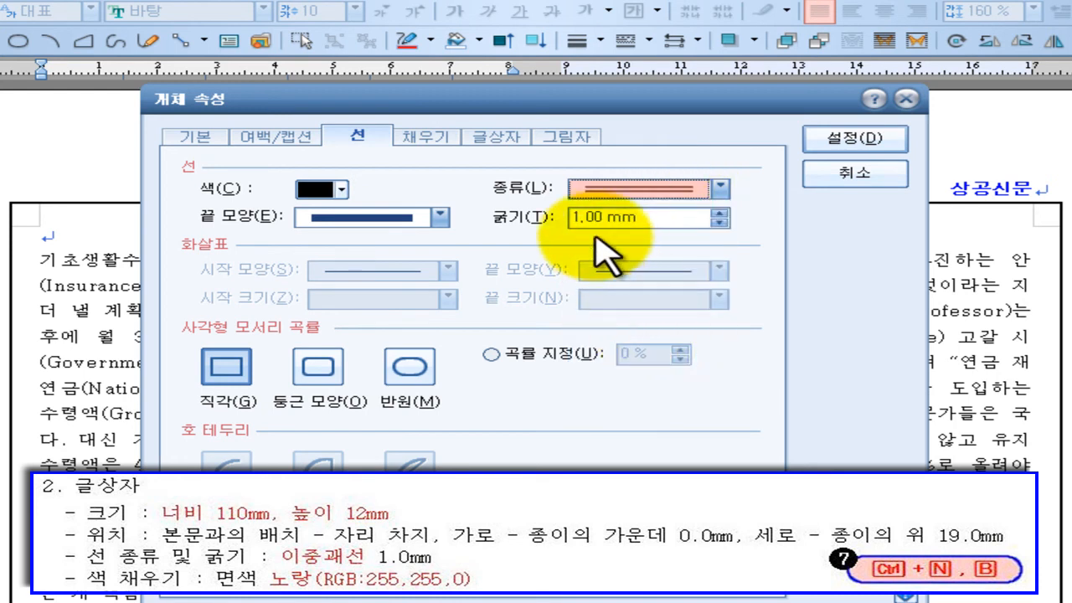
left_click(617, 221)
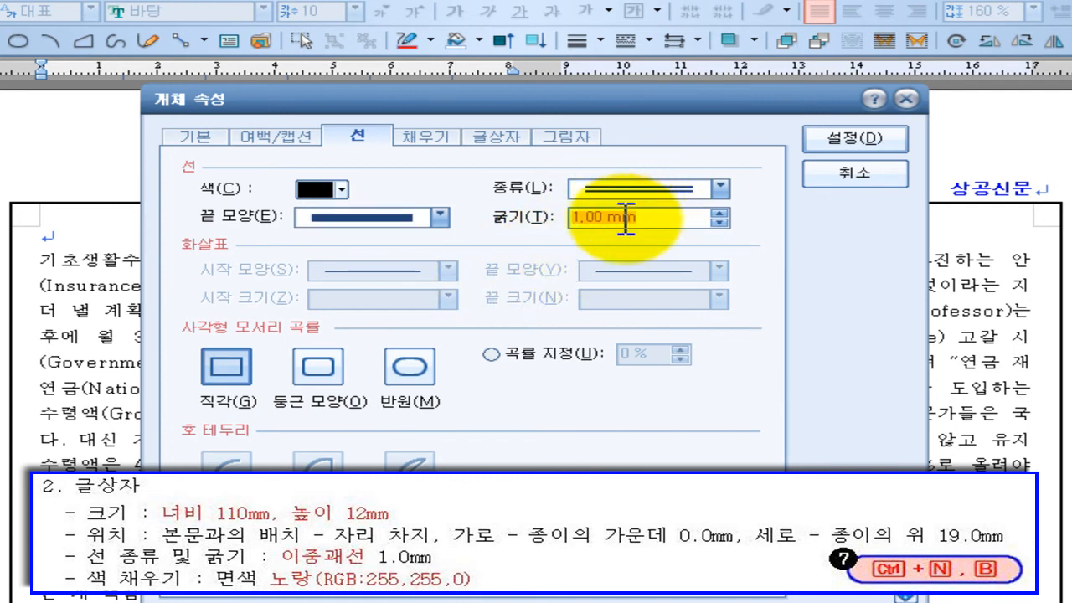
Set the text box's fill face colour (면 색) to 노랑 (RGB 255,255,0)
left_click(419, 140)
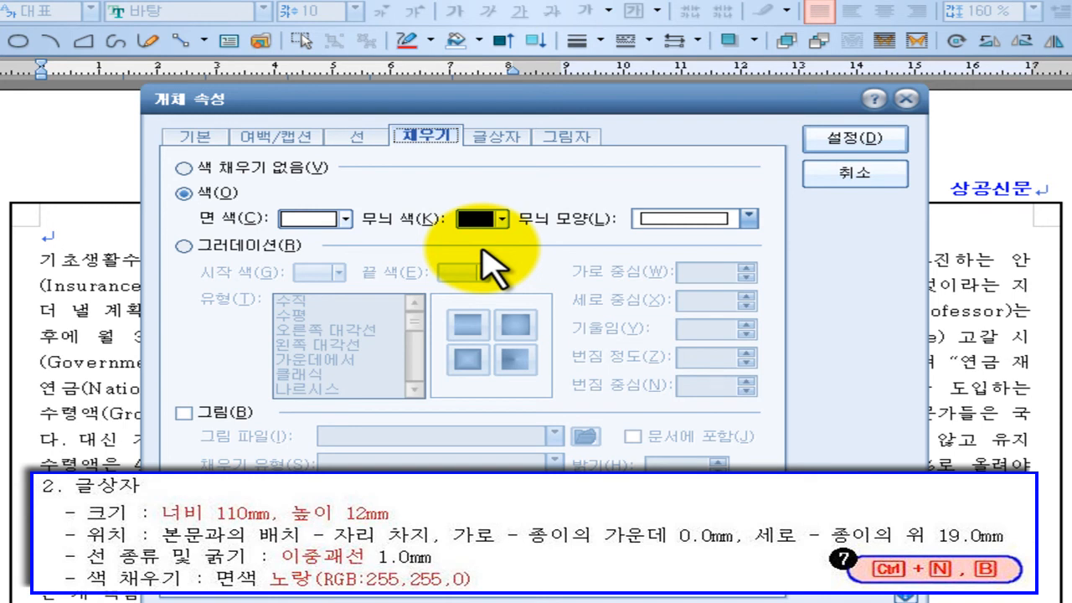
left_click(345, 219)
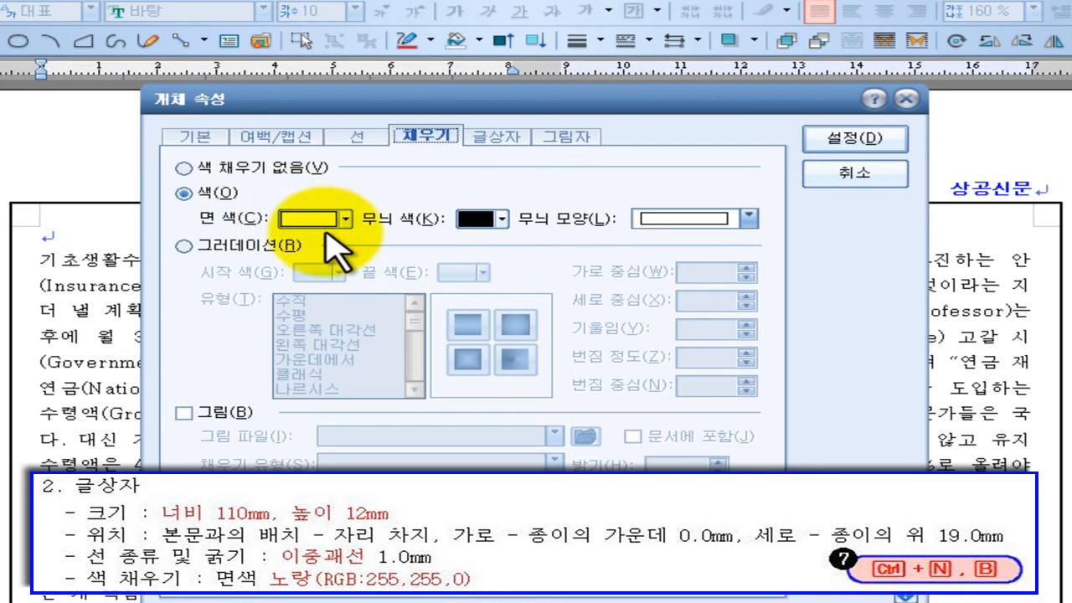
left_click(345, 218)
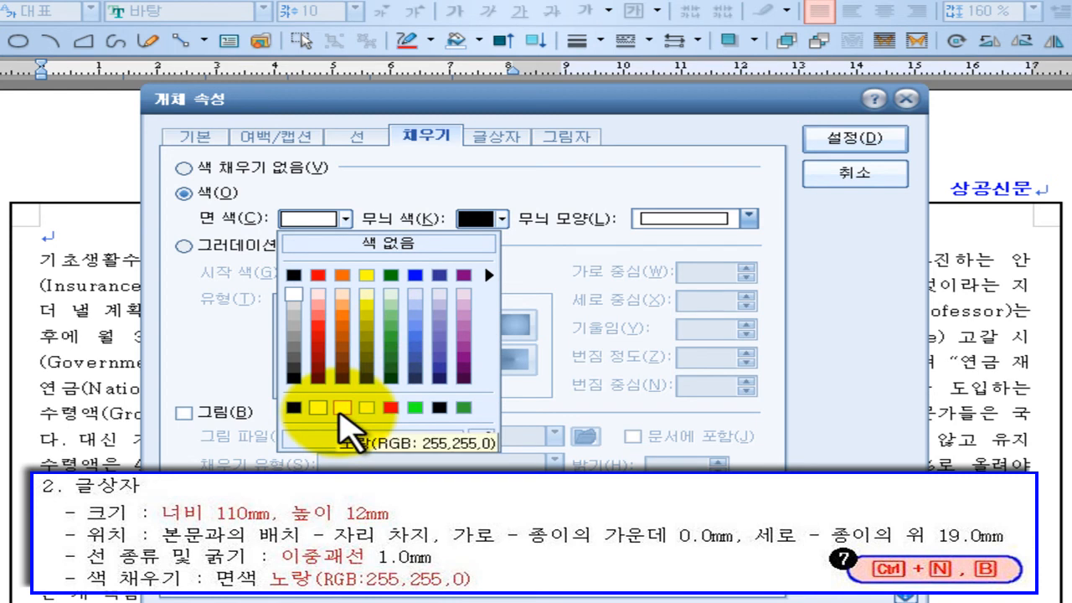
key("ctrl+shift+d")
left_click_drag(253, 392, 494, 416)
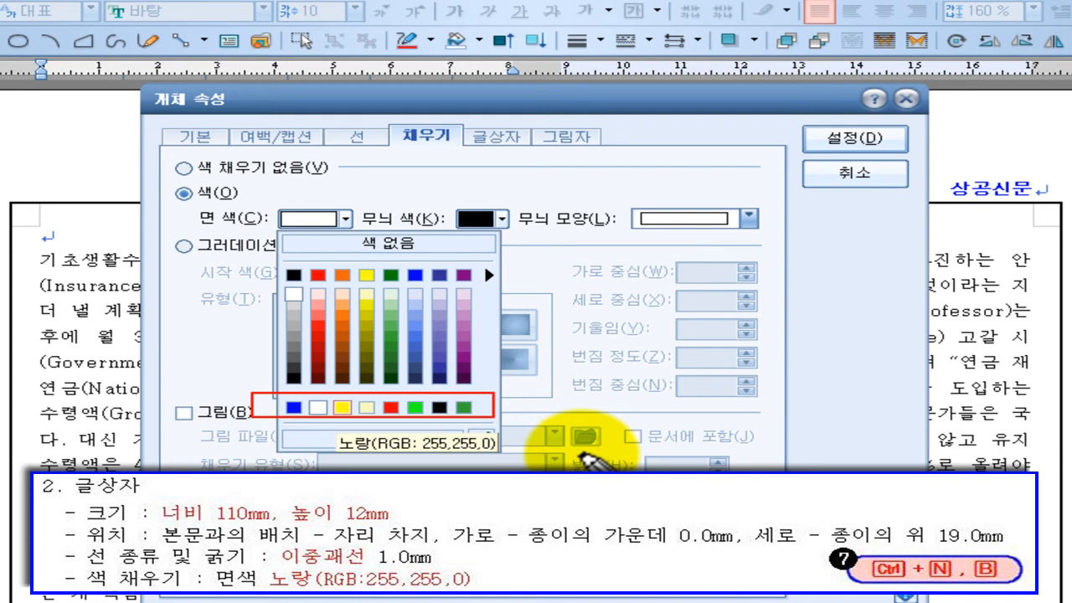
key("Escape")
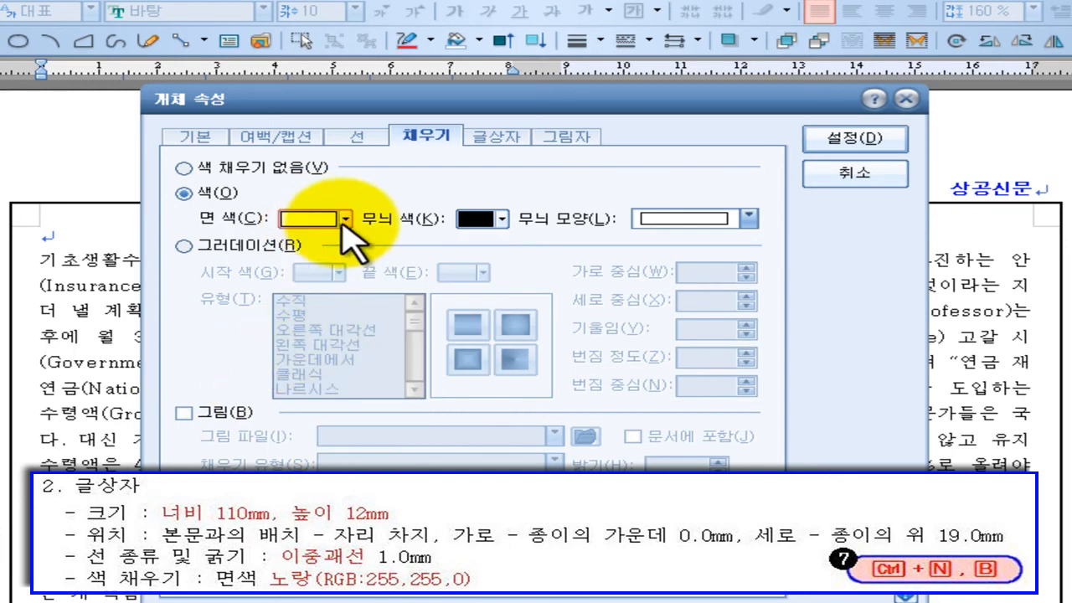
Set the text box's face colour to a custom colour with red 128, green 128 and blue 21
left_click(345, 219)
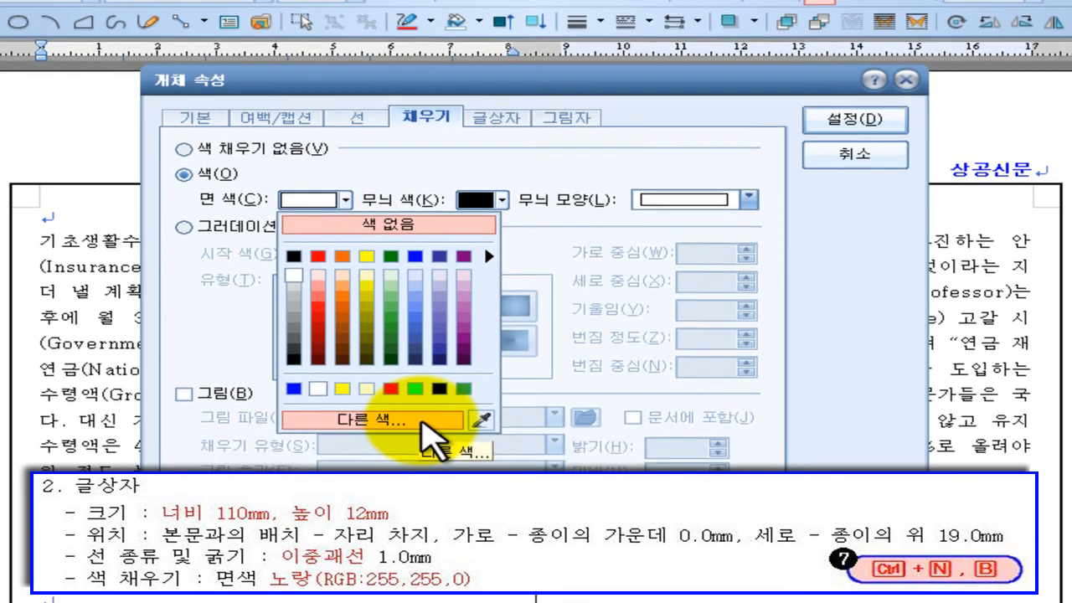
left_click(423, 439)
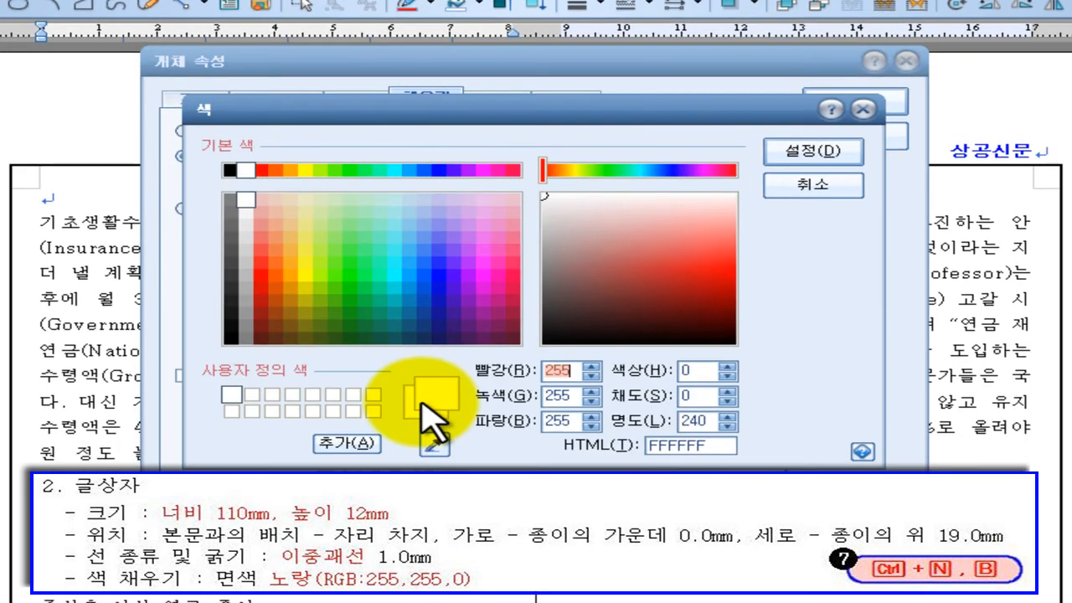
left_click(570, 370)
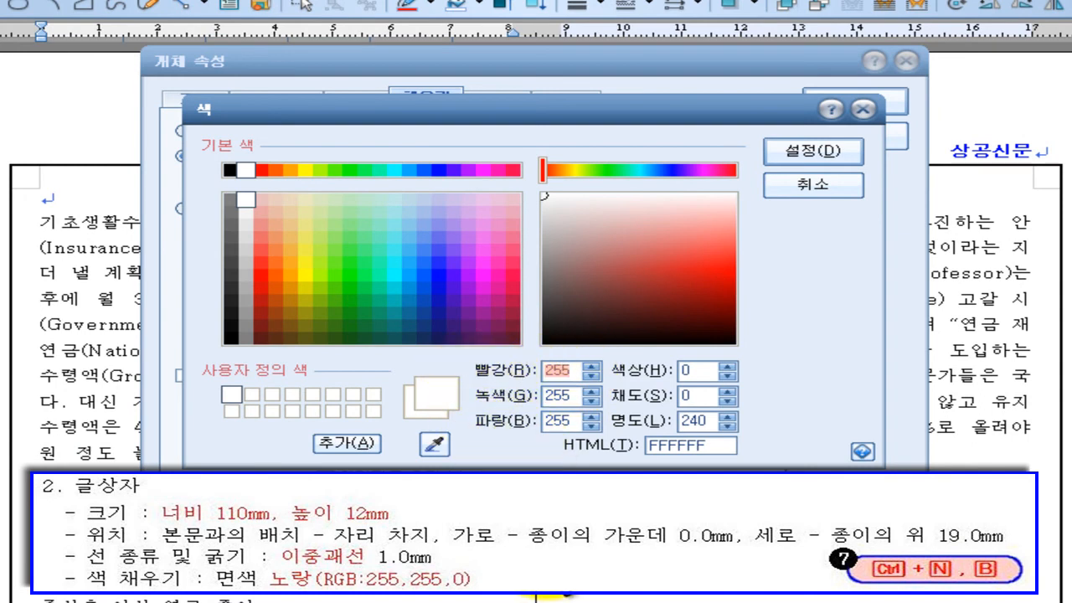
type("128")
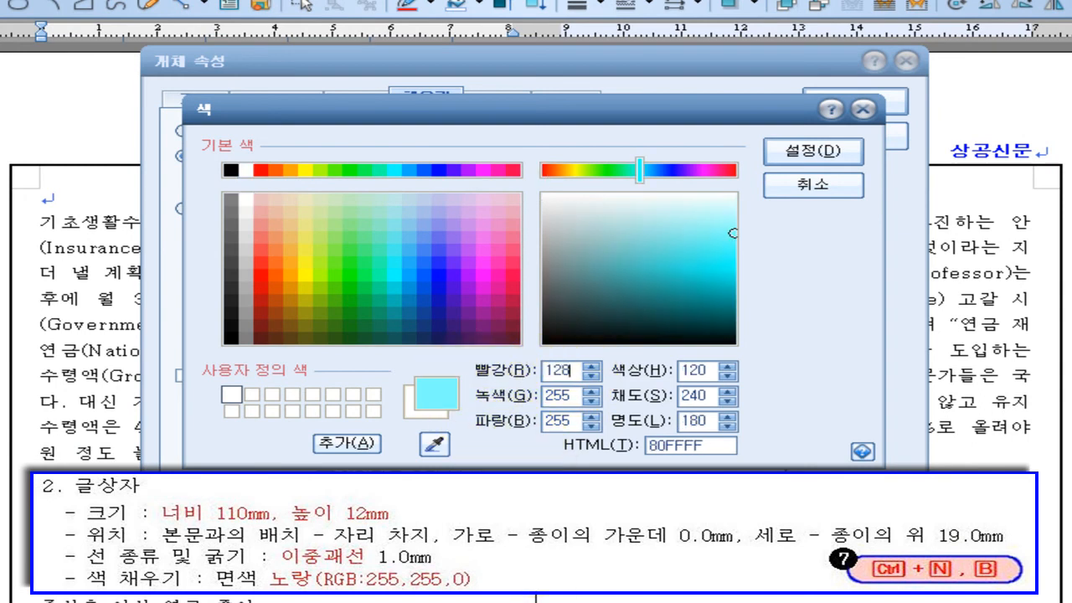
type("128")
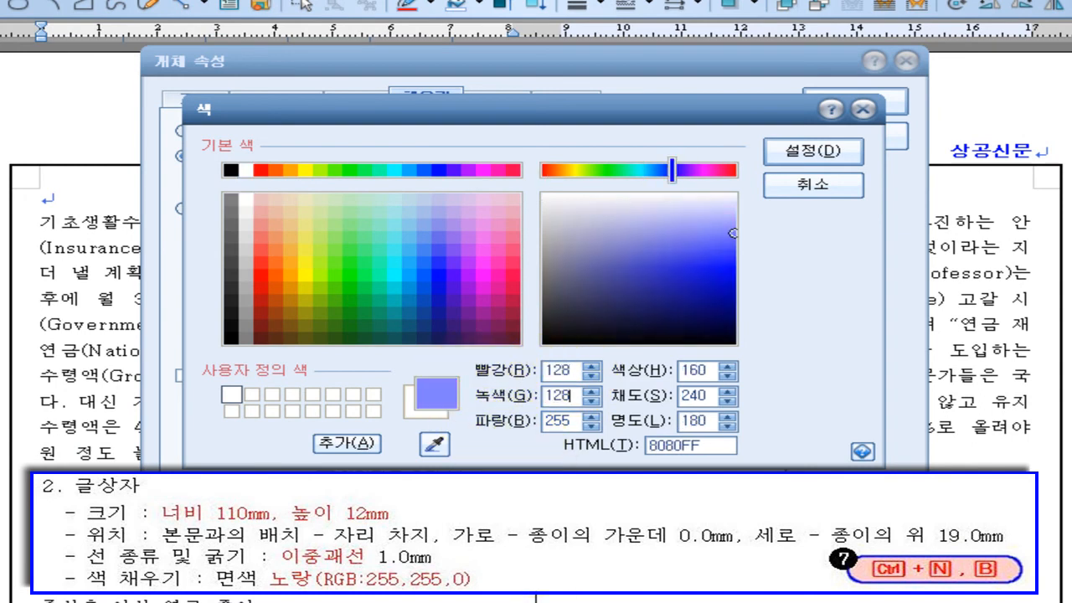
type("21")
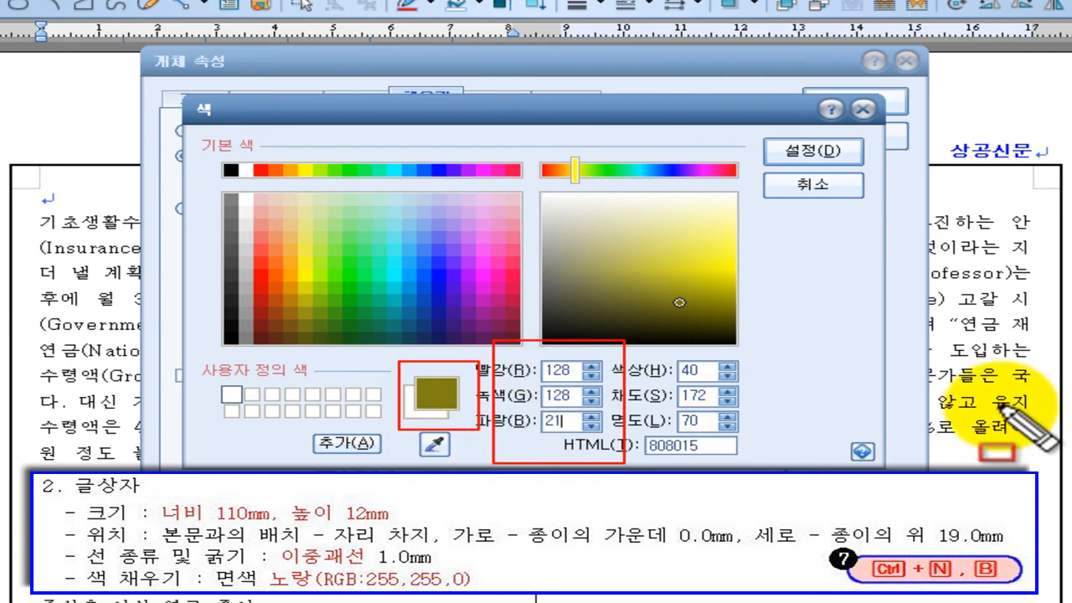
left_click(825, 151)
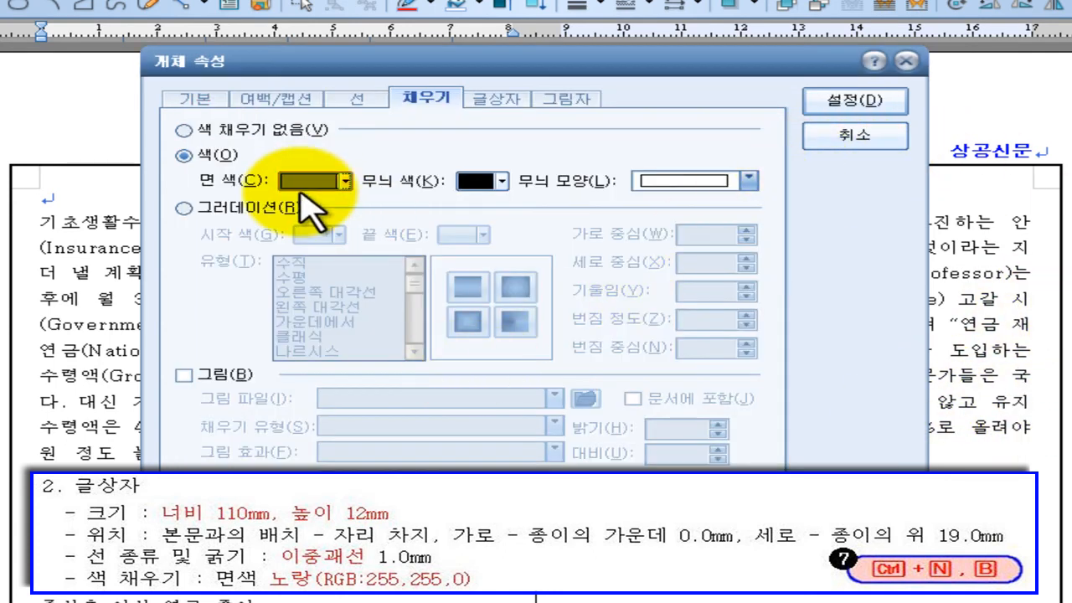
Choose 노랑 (RGB 255,255,0) as the text box's face colour, review the border and fill settings, and apply the object properties
left_click(344, 181)
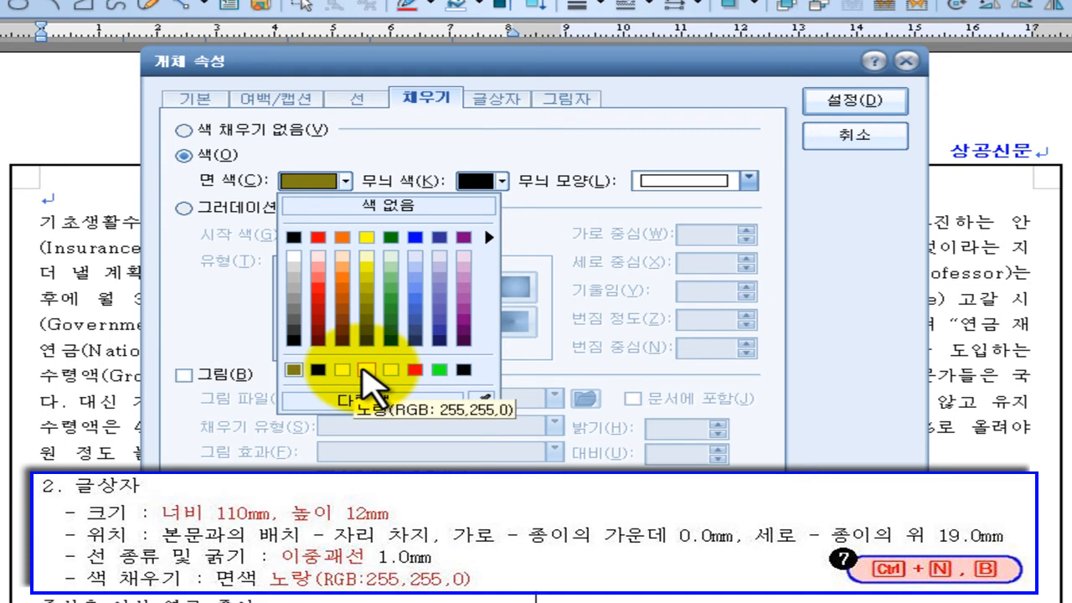
left_click(366, 369)
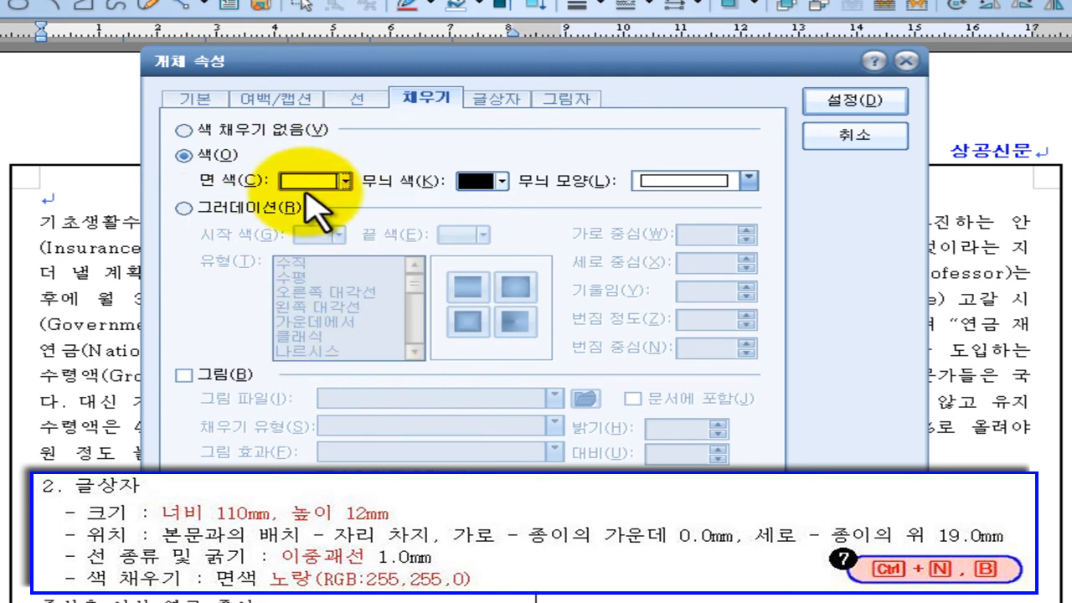
left_click(186, 102)
left_click(356, 101)
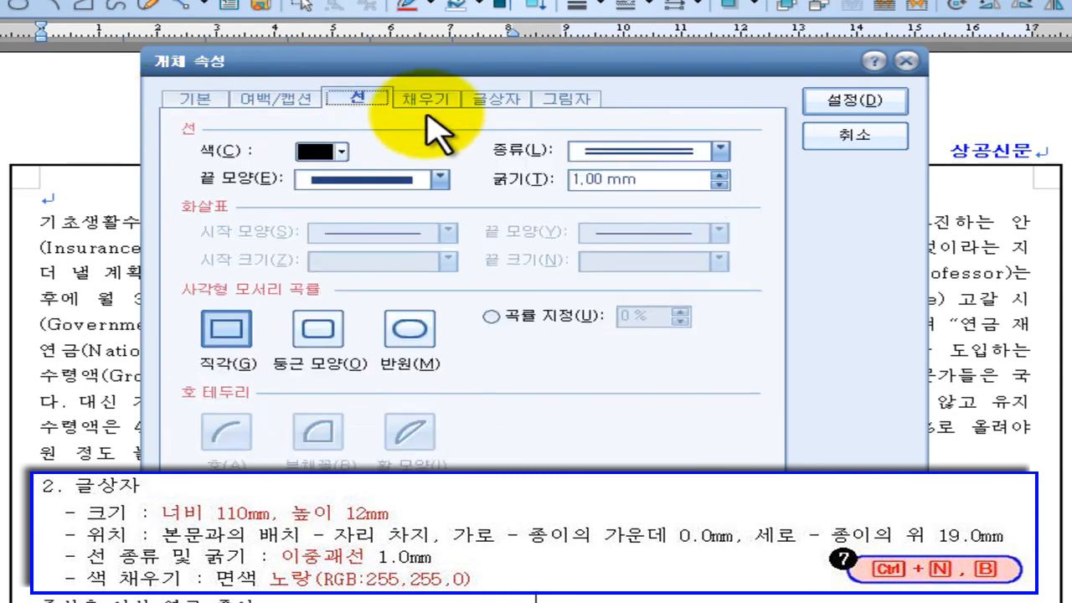
left_click(424, 101)
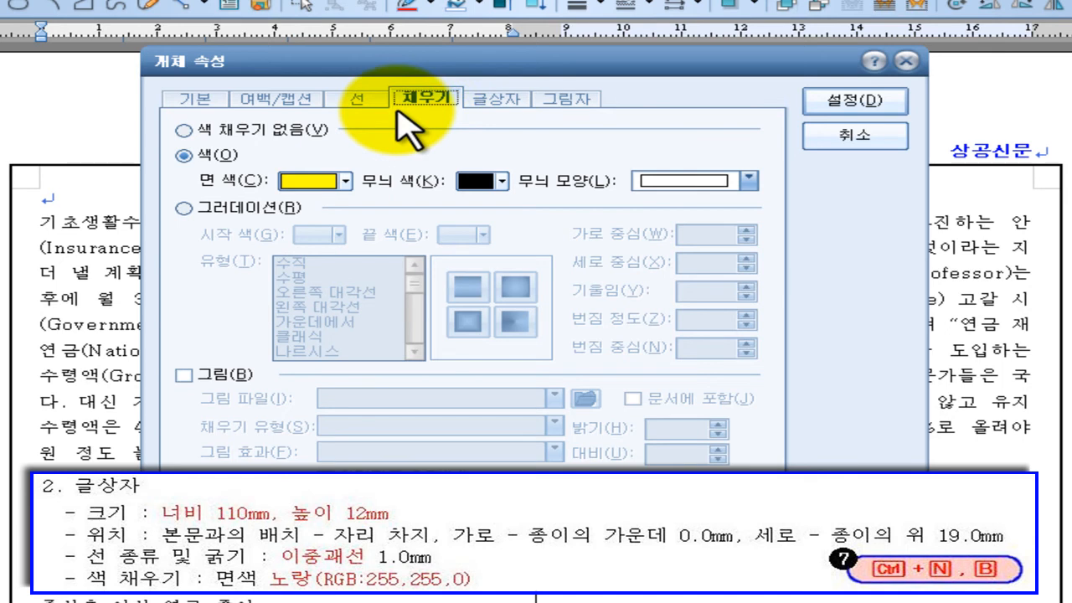
left_click(840, 106)
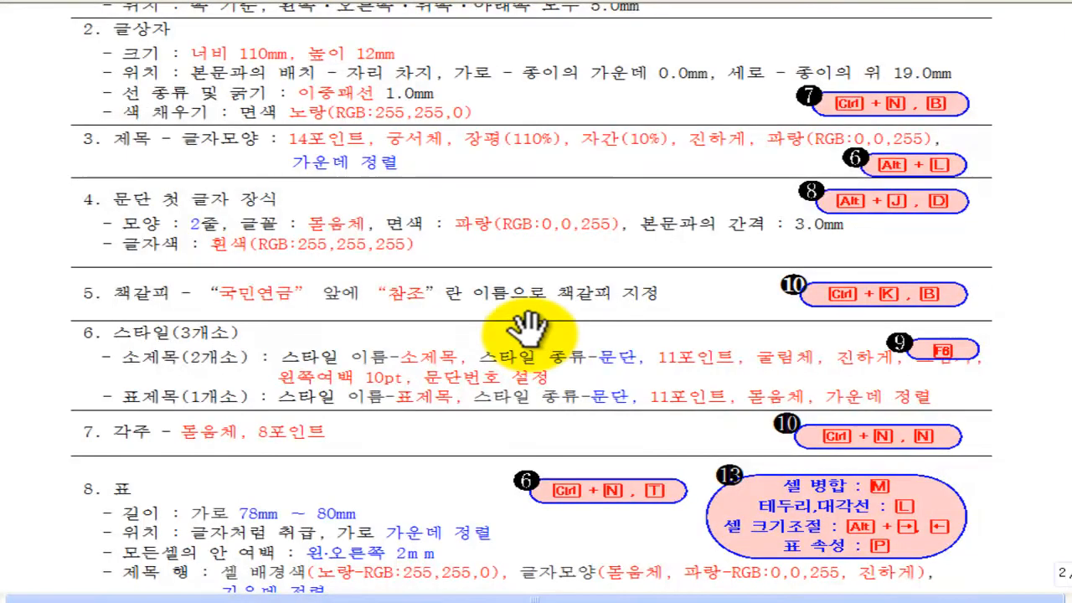
Examine the instruction sheet's remaining requirements and the sample page's decorated first letter and title box, and return to the Hangul document
scroll(526, 329, "down", 10)
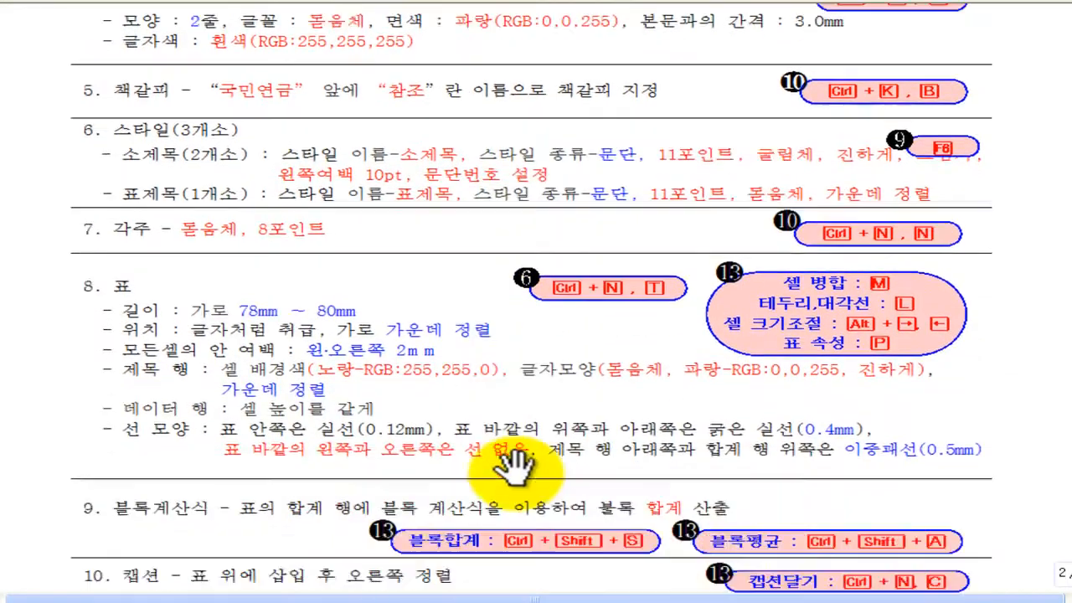
scroll(462, 501, "down", 20)
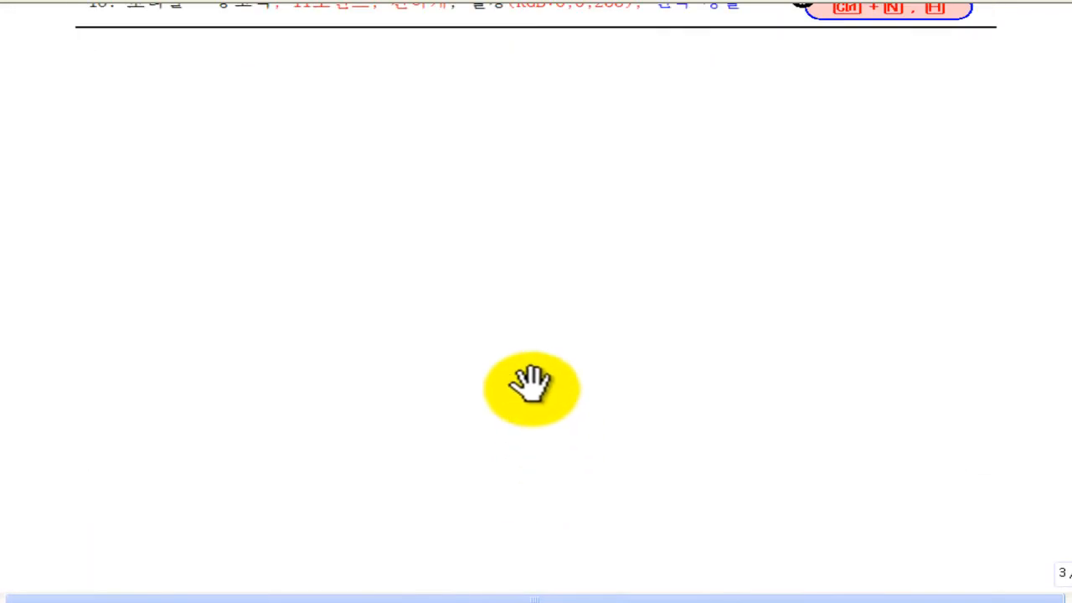
scroll(418, 340, "down", 2)
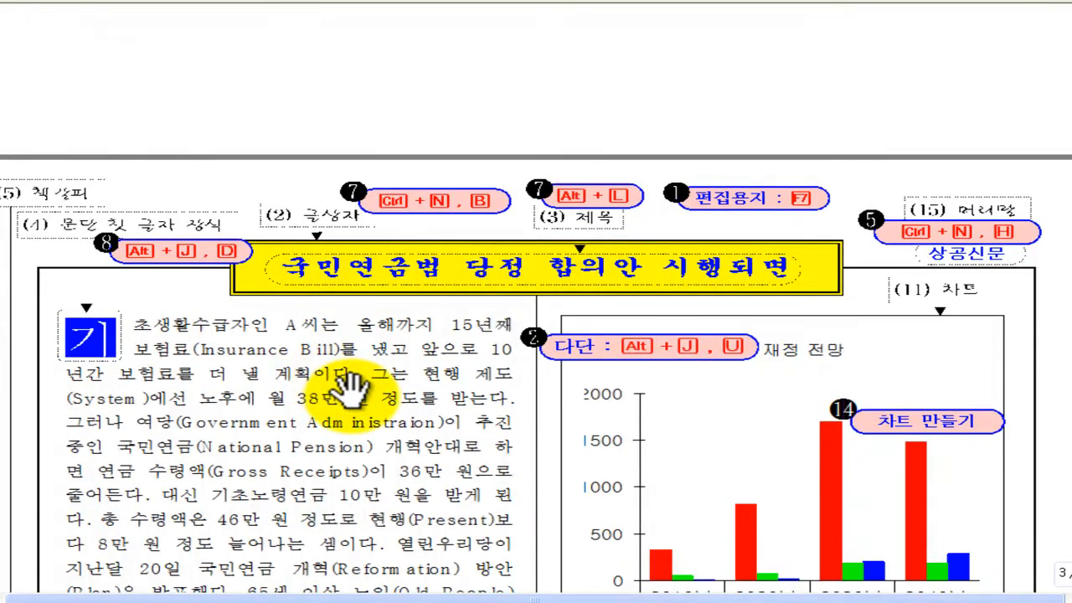
mouse_move(30, 289)
left_mouse_down()
mouse_move(108, 376)
mouse_move(155, 375)
left_mouse_up()
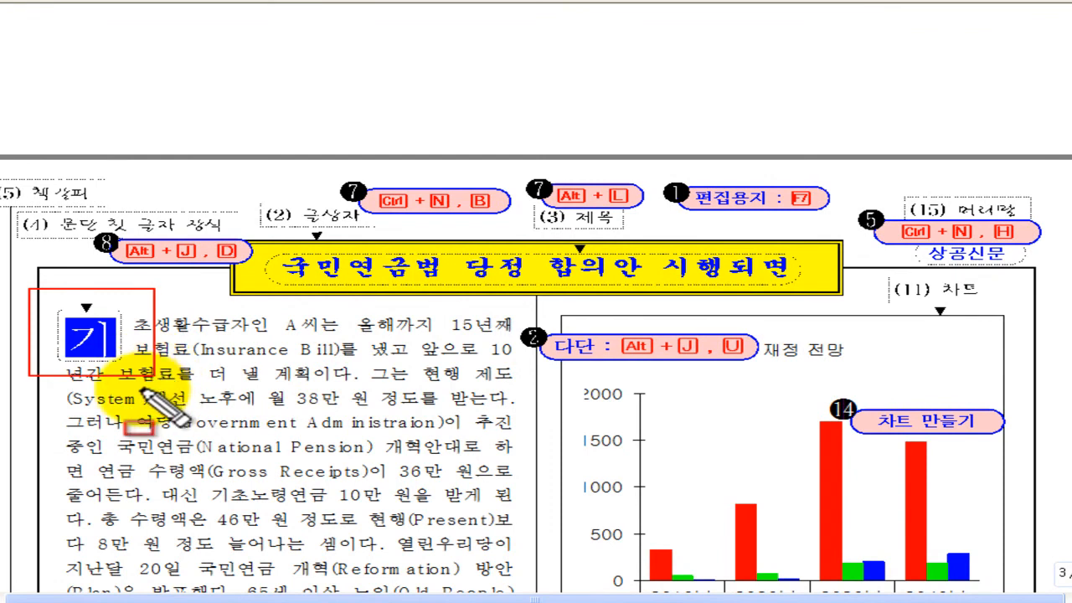
mouse_move(127, 202)
left_mouse_down()
mouse_move(742, 308)
mouse_move(919, 309)
left_mouse_up()
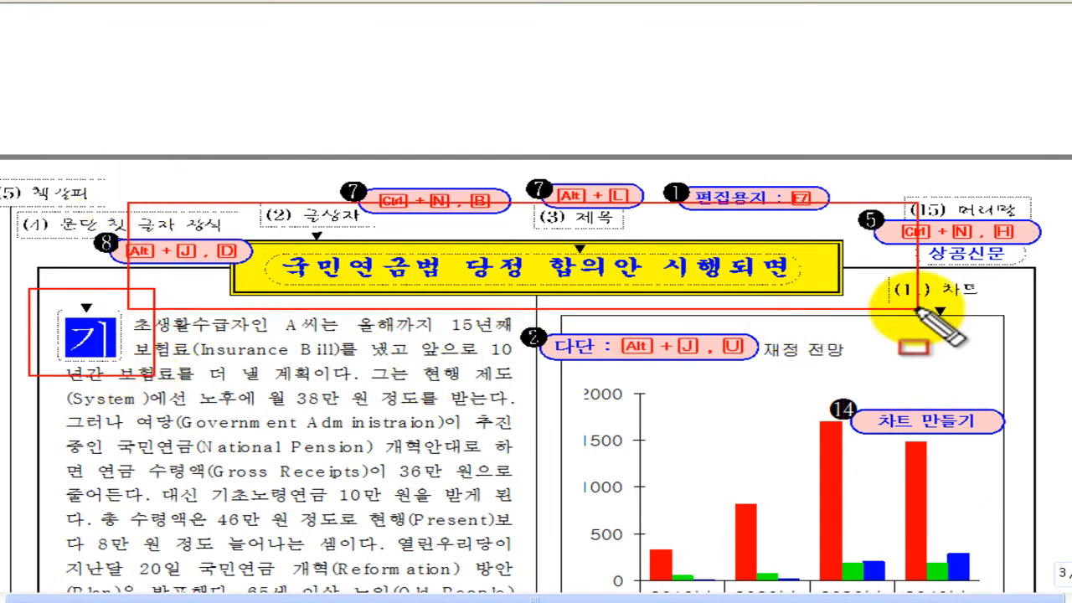
left_click_drag(40, 306, 153, 385)
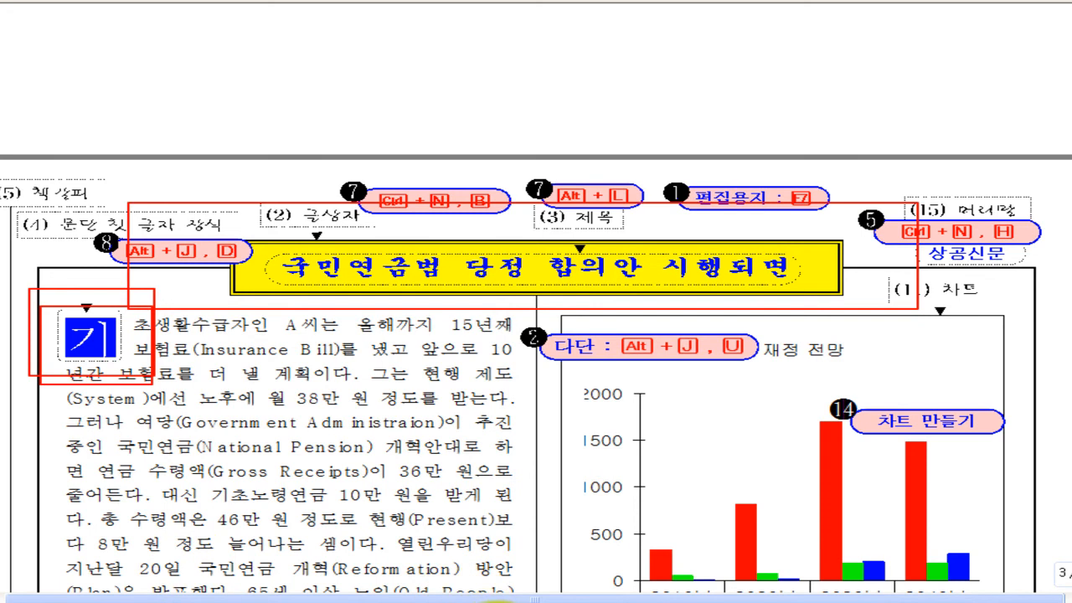
key("Escape")
left_click(536, 602)
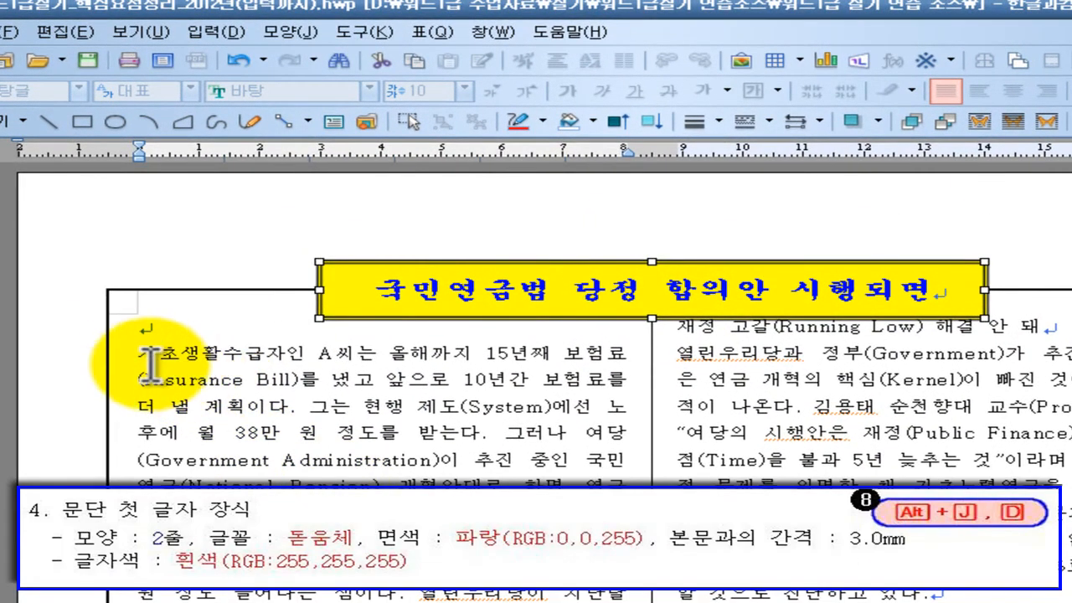
left_click(137, 358)
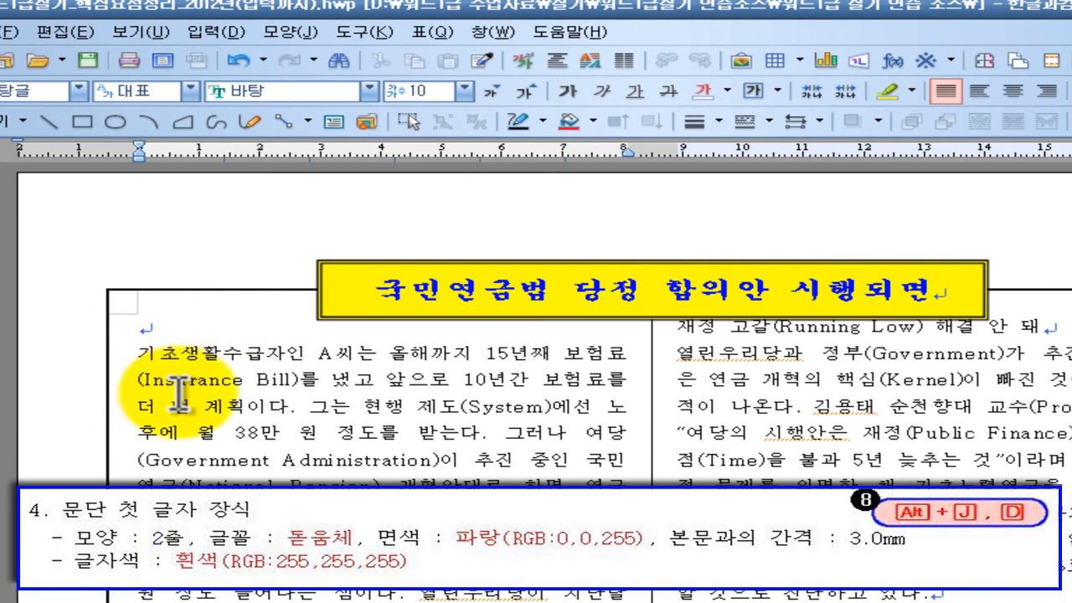
left_click(289, 33)
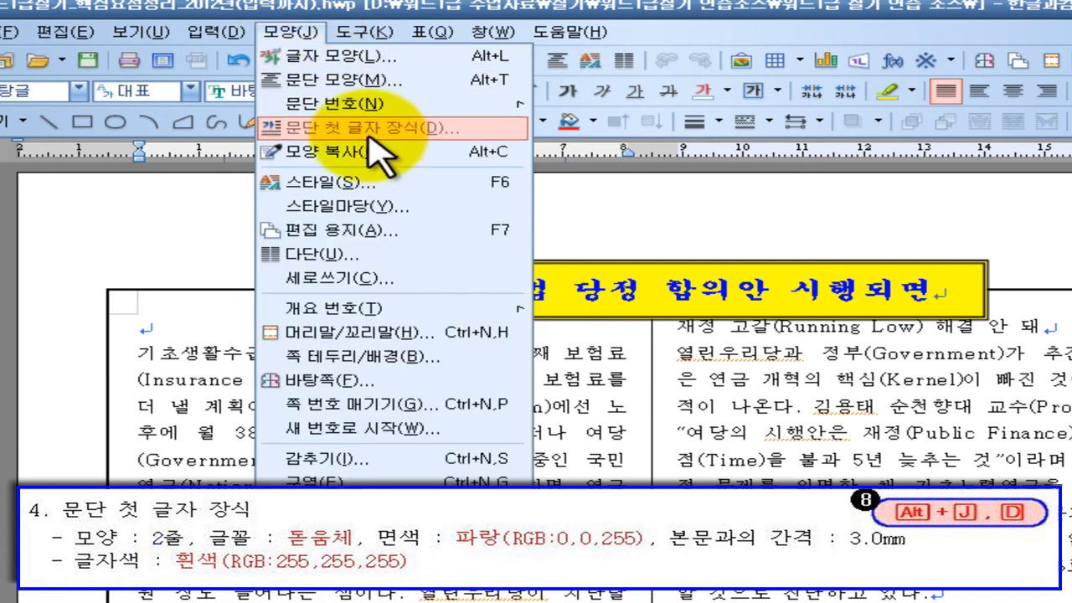
key("ctrl+shift+d")
left_click_drag(238, 110, 543, 149)
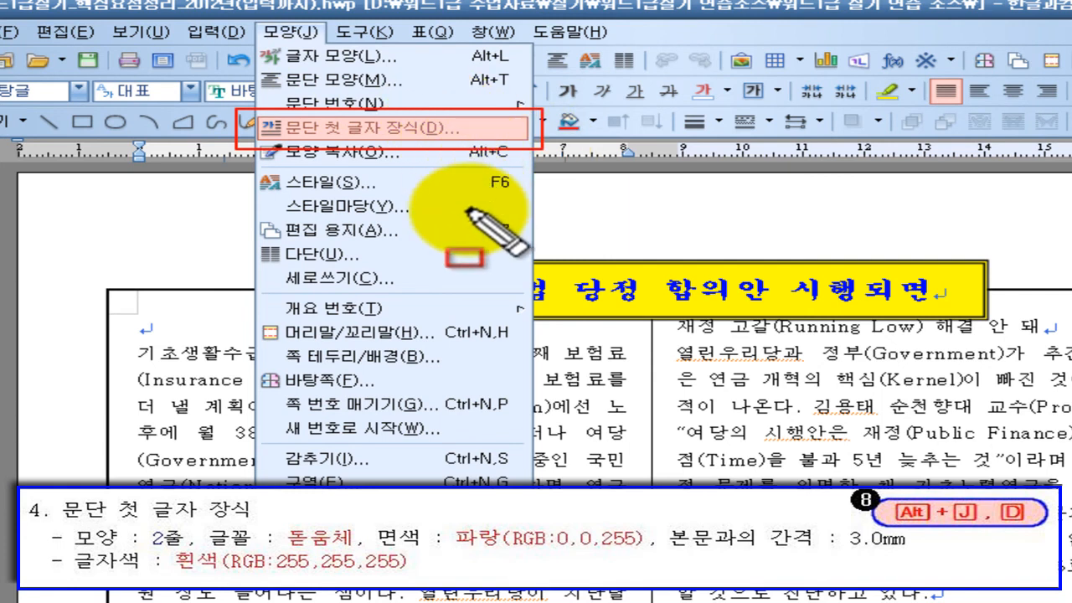
left_click_drag(239, 19, 333, 49)
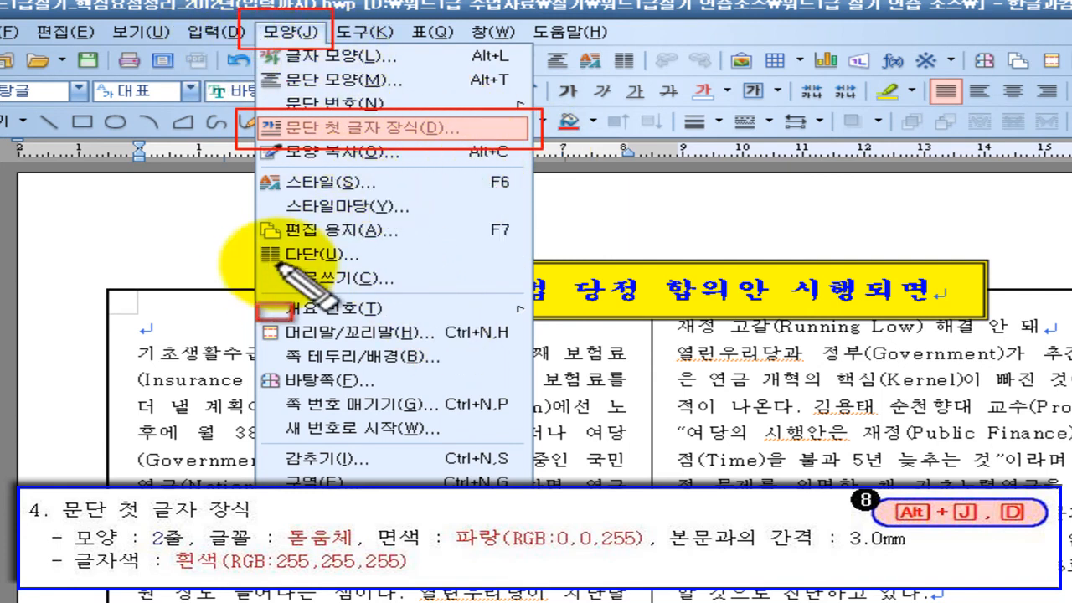
left_click_drag(434, 127, 457, 139)
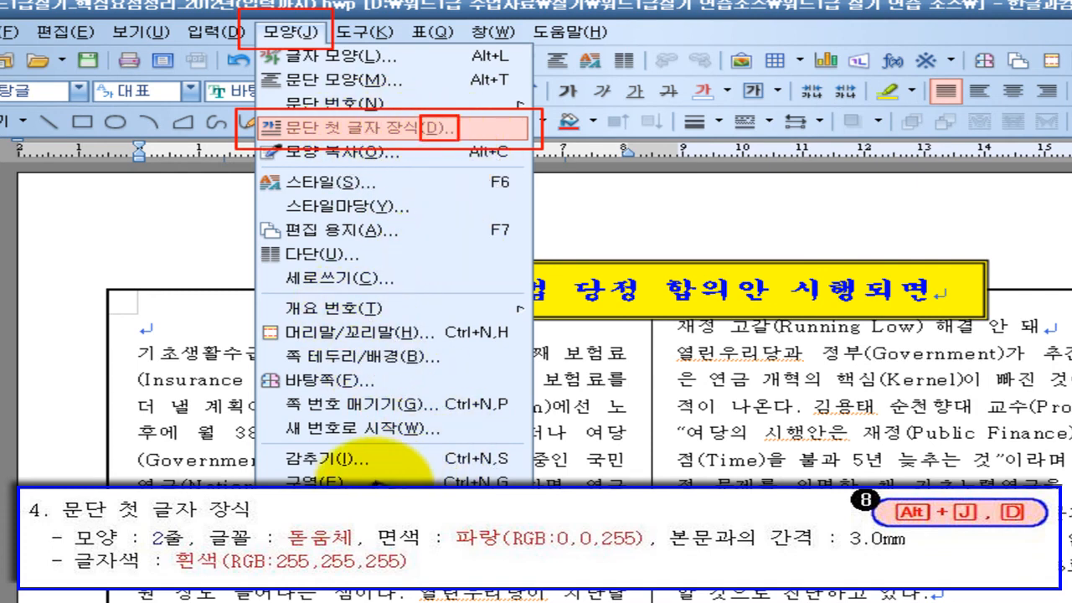
key("Escape")
Decorate the first letter of the opening body paragraph with the 2줄 shape, 돋움체 font and a blue (파랑) face colour
left_click(139, 352)
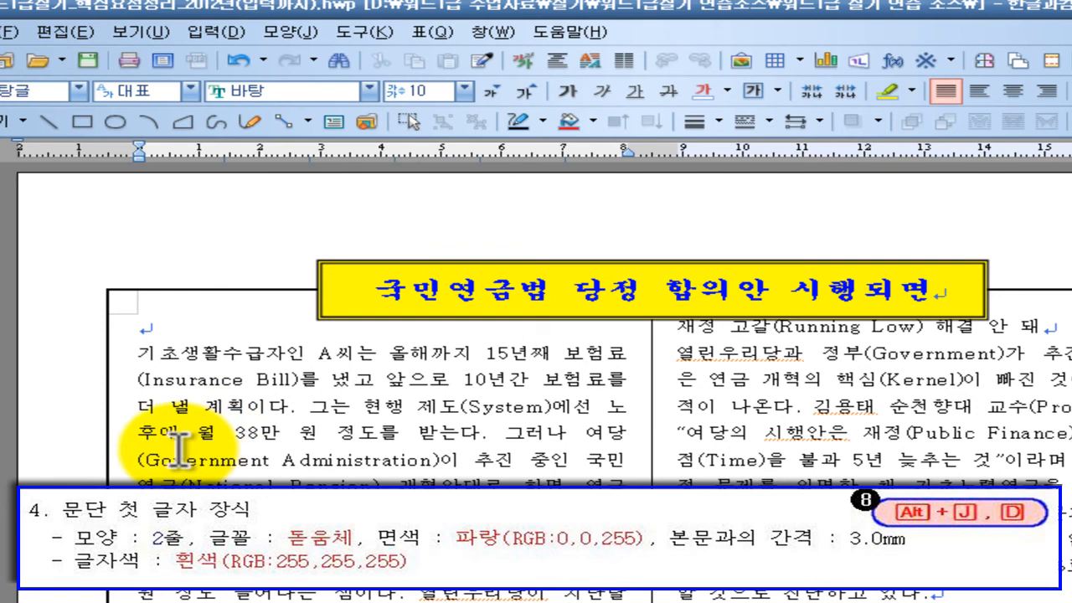
key("alt+j")
key("d")
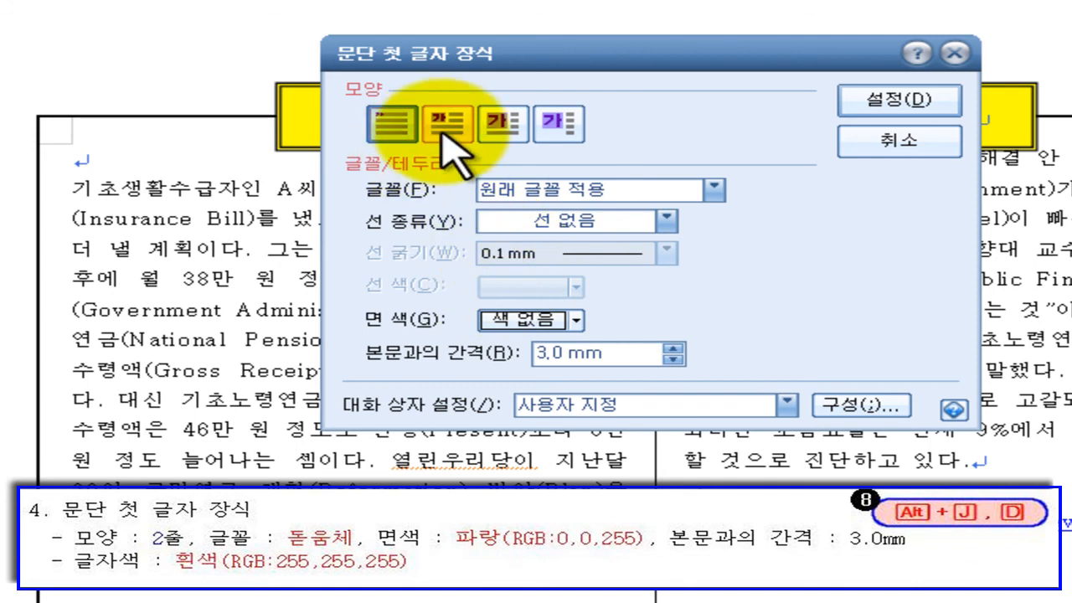
left_click(502, 123)
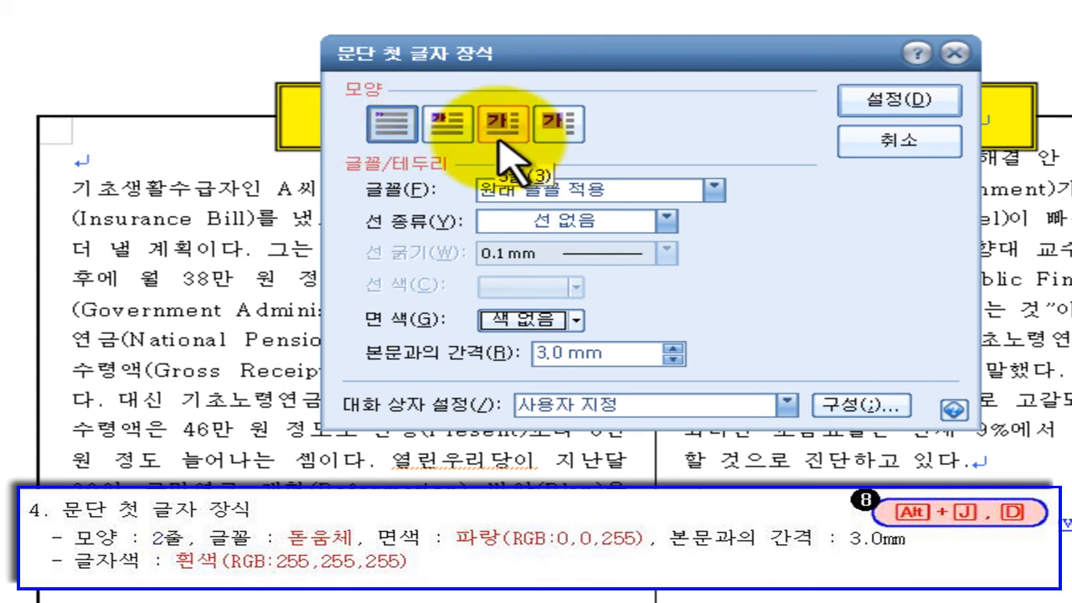
left_click(453, 141)
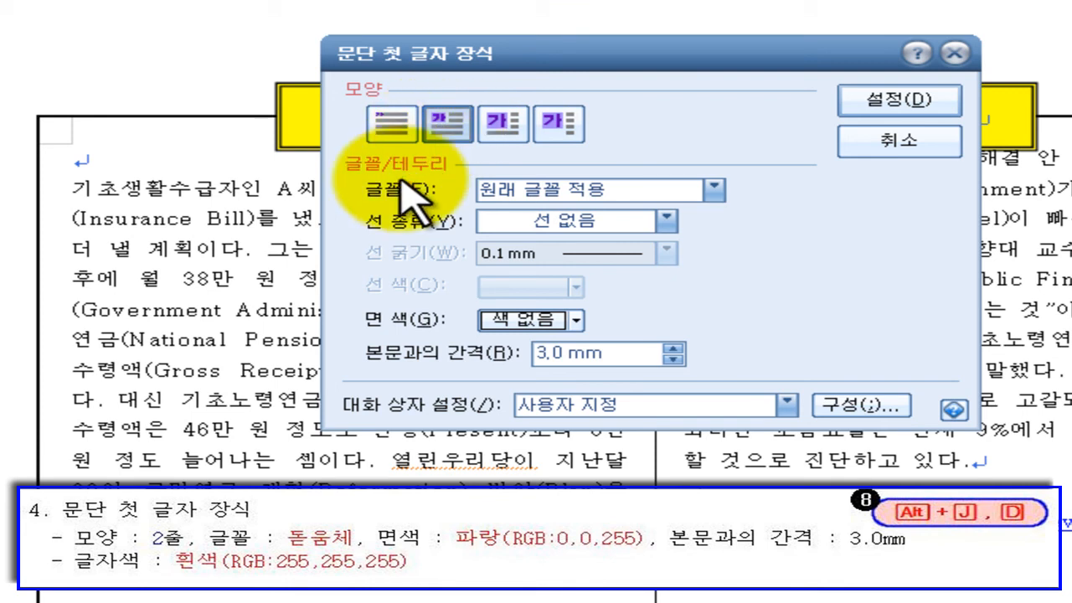
left_click(714, 190)
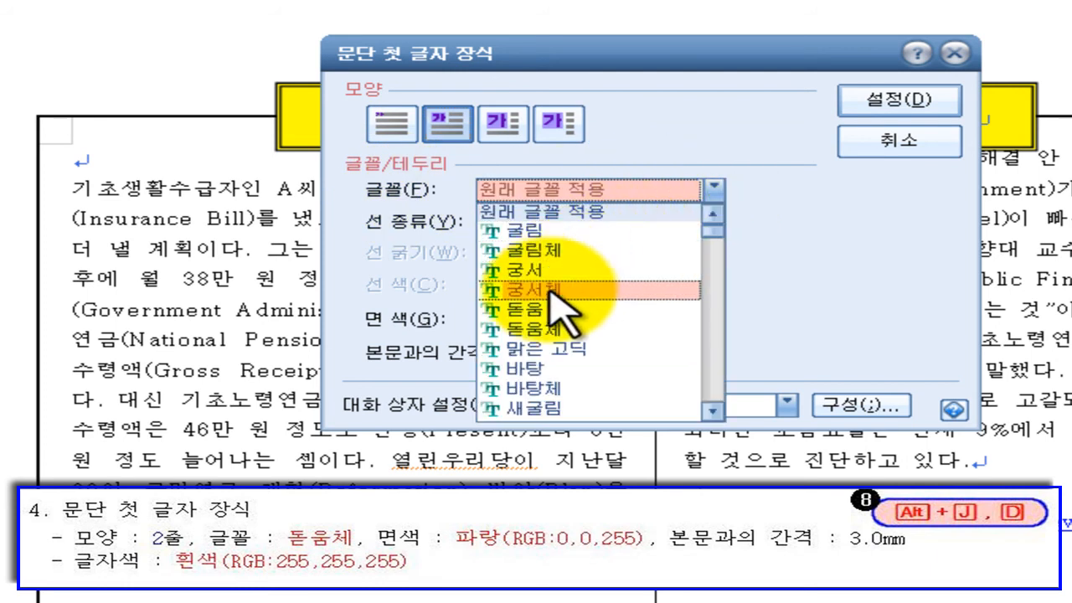
left_click(558, 348)
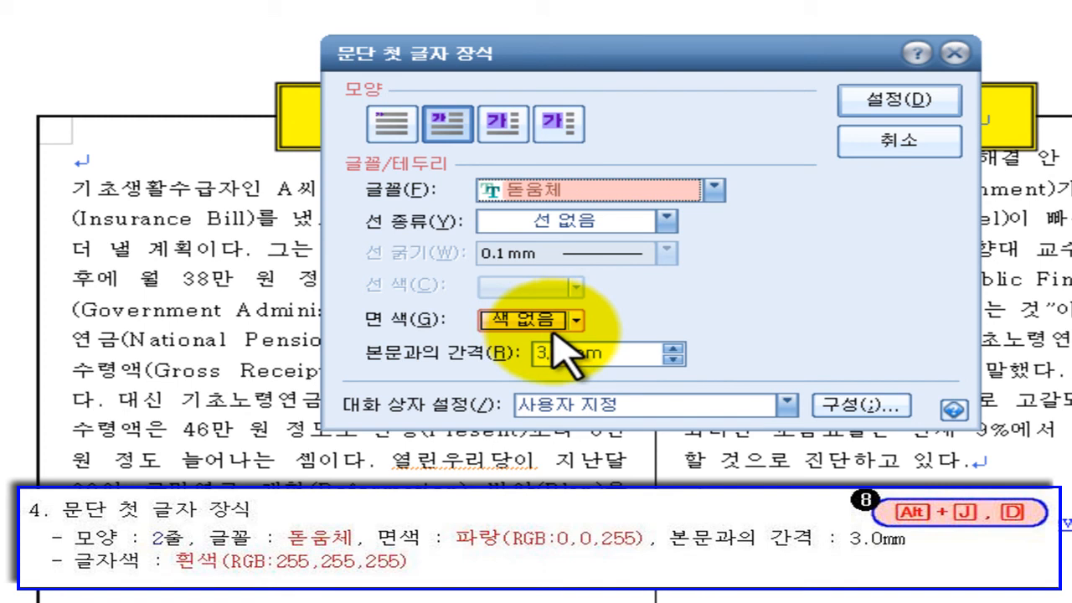
left_click(575, 320)
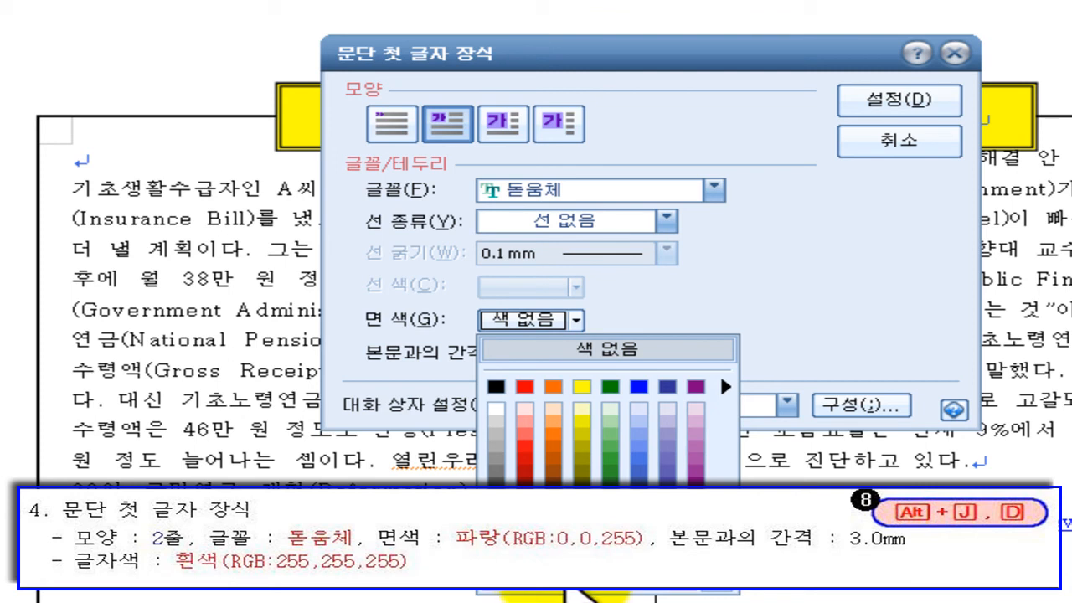
left_click(639, 386)
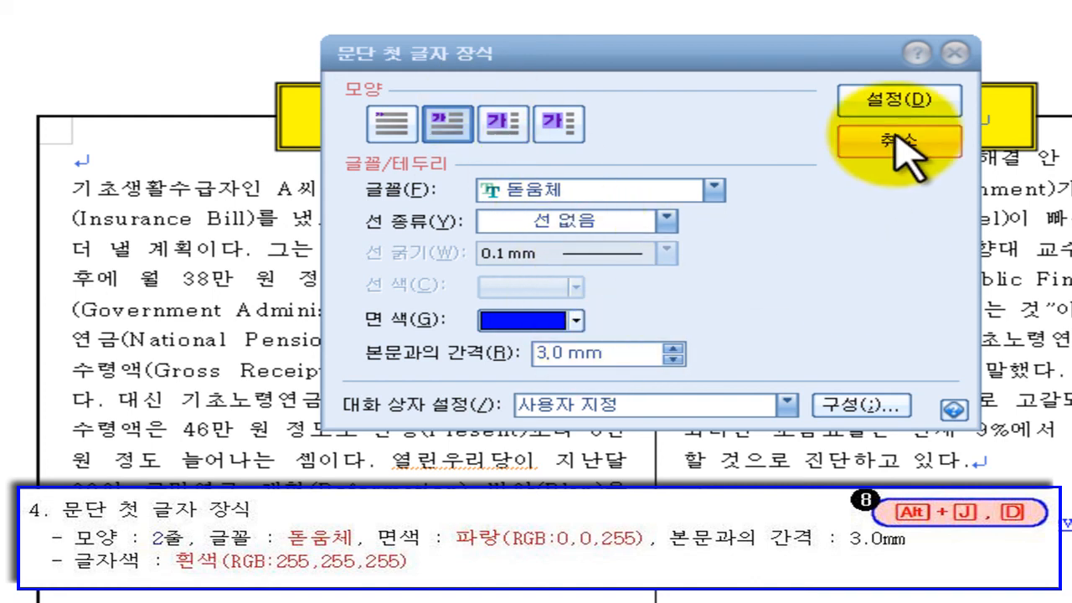
left_click(905, 109)
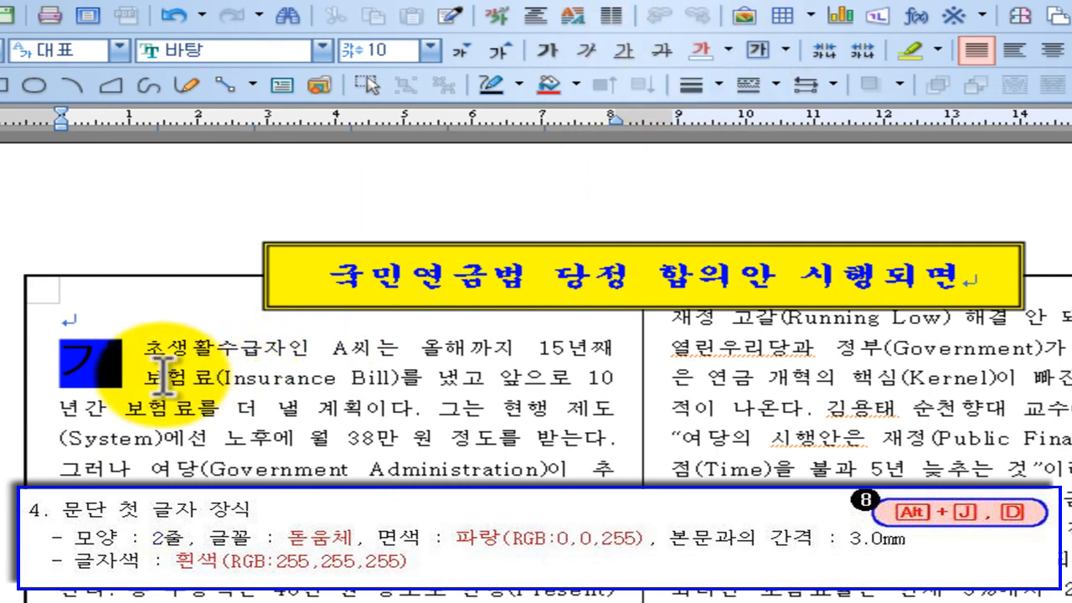
Select the decorated first letter 기 and set its character colour to white
left_click(115, 368)
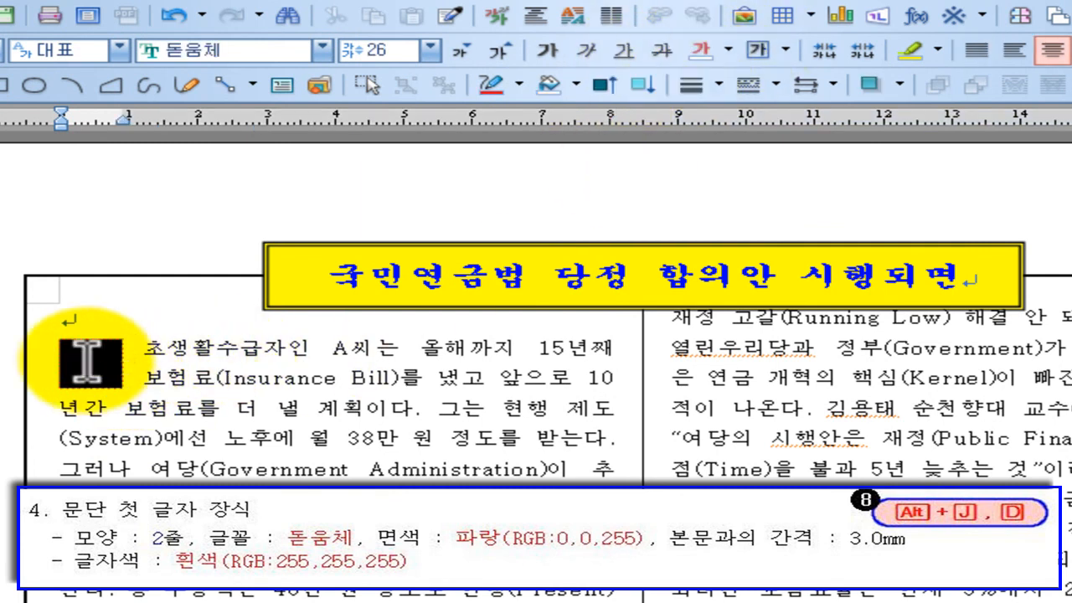
left_click(151, 375)
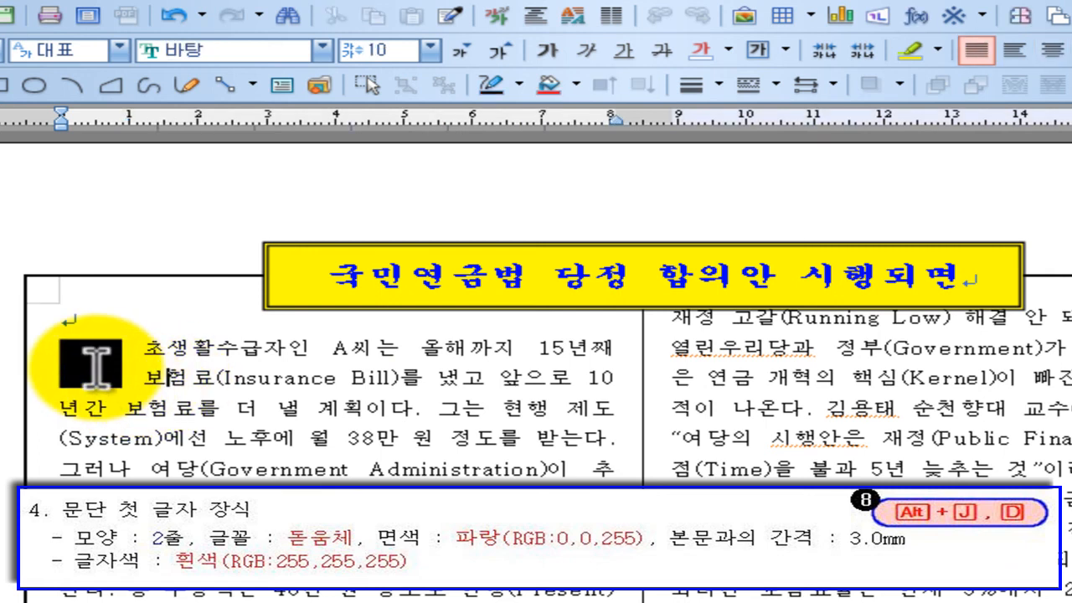
left_click(96, 367)
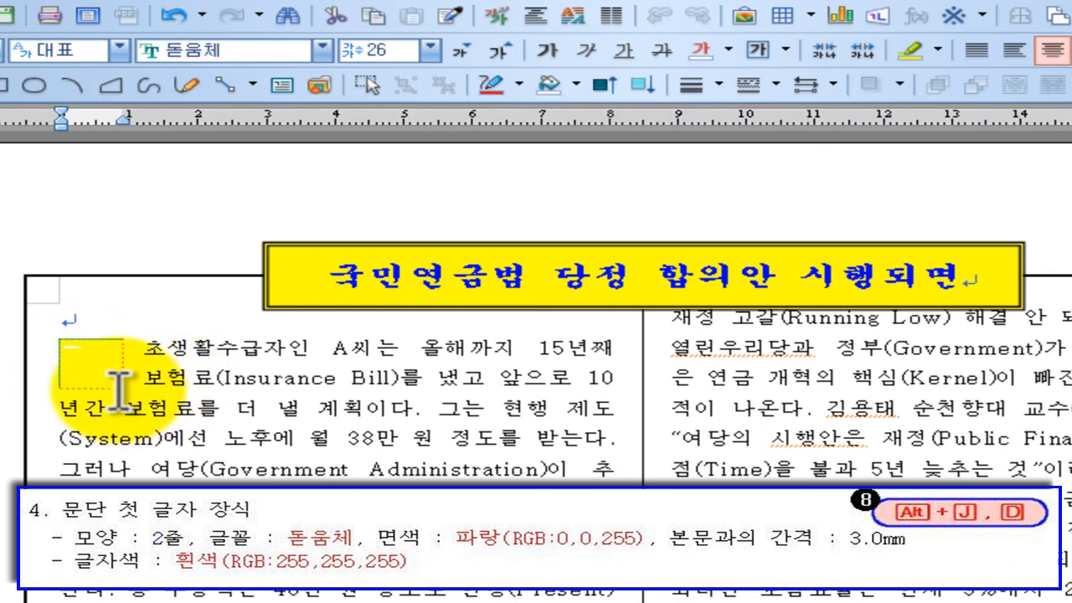
left_click(729, 50)
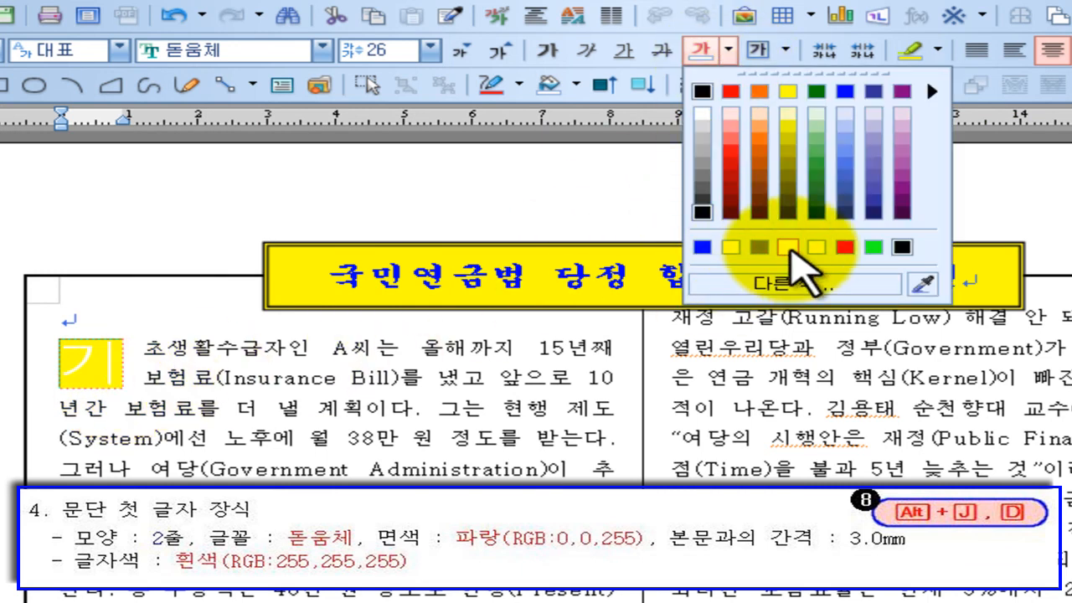
left_click(789, 248)
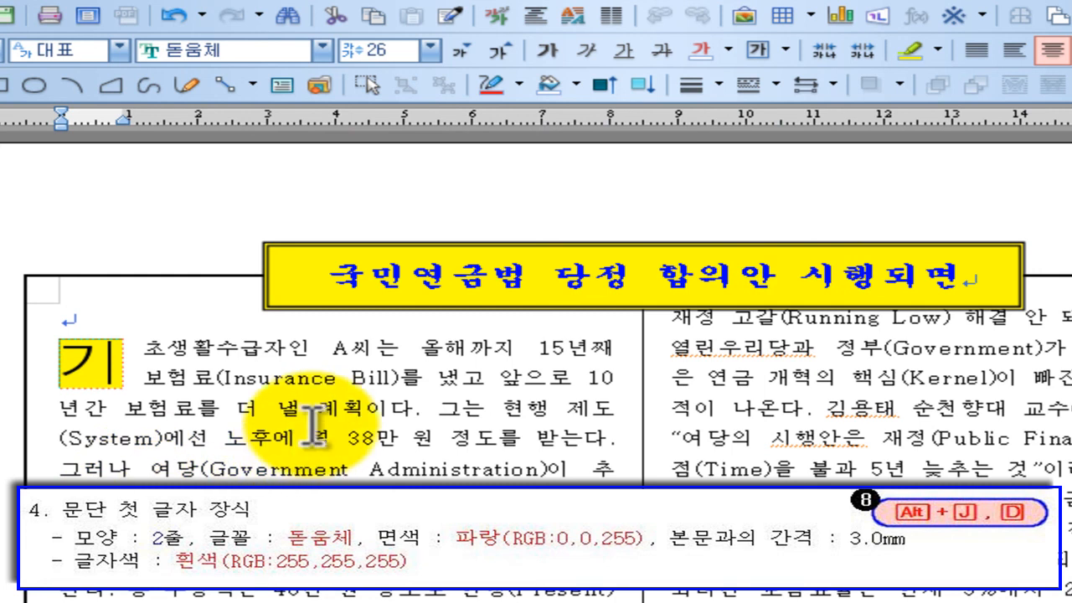
left_click(310, 381)
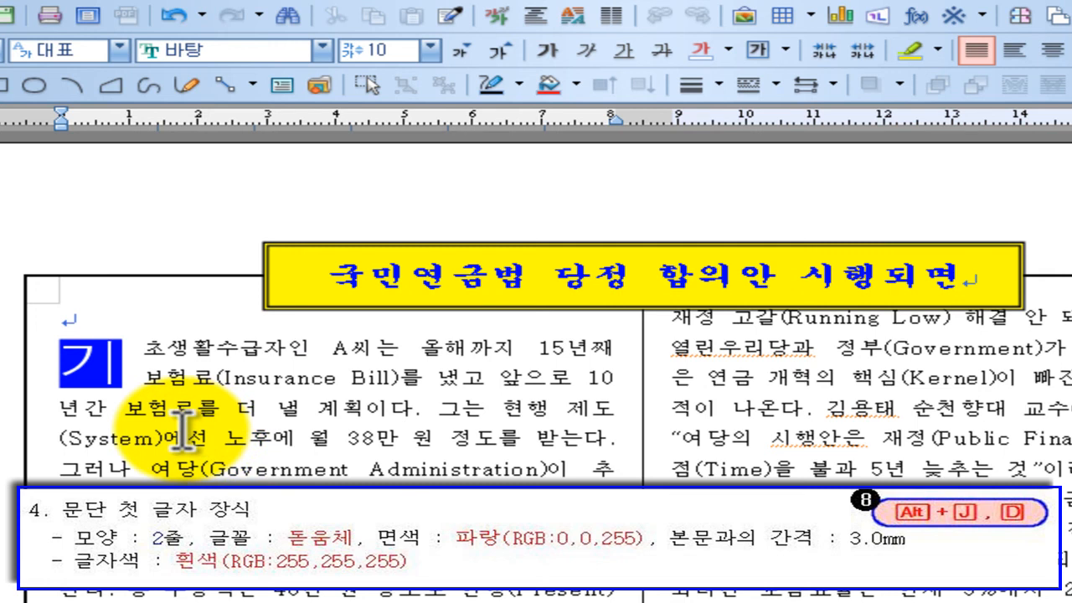
Undo the first letter's white colouring and its paragraph decoration
key("ctrl+z")
key("ctrl+z")
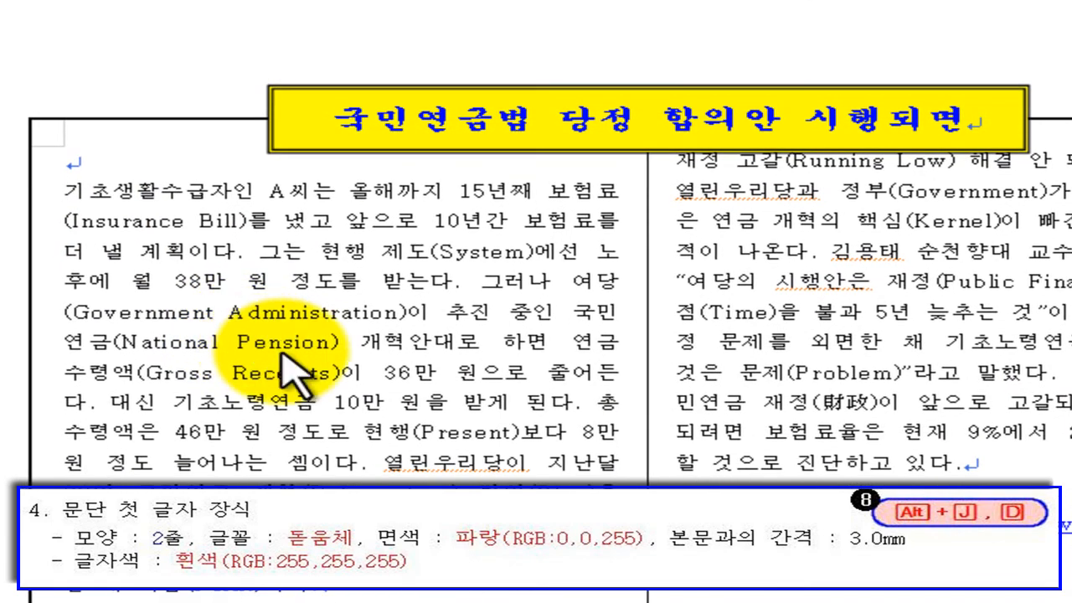
Apply the first-letter decoration to the opening body paragraph with shape 2줄, font 돋움체 and face colour 파랑
key("alt+j")
key("d")
left_click(437, 125)
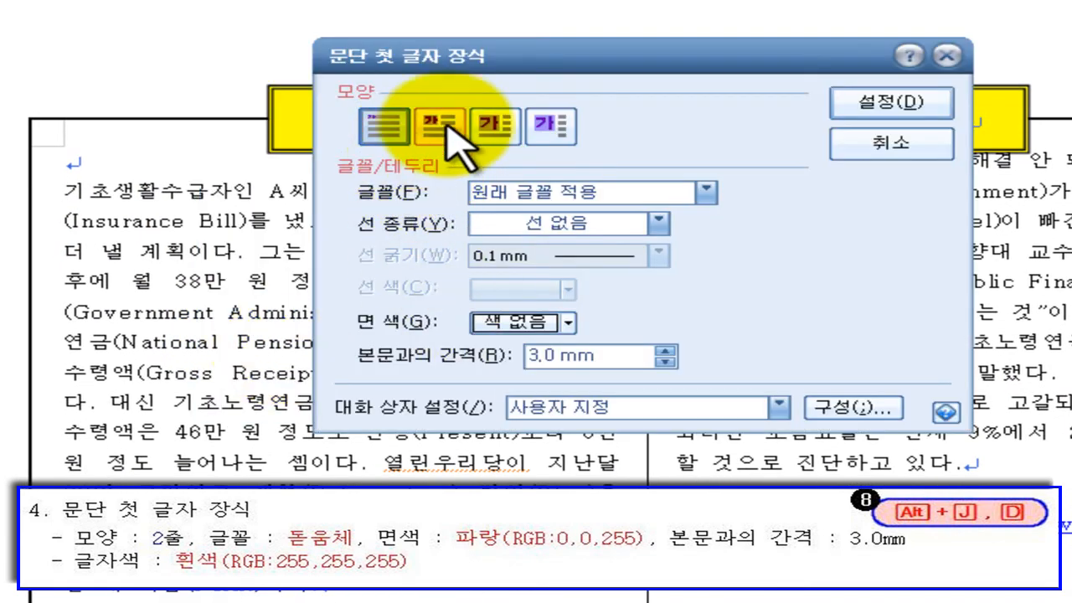
left_click(502, 194)
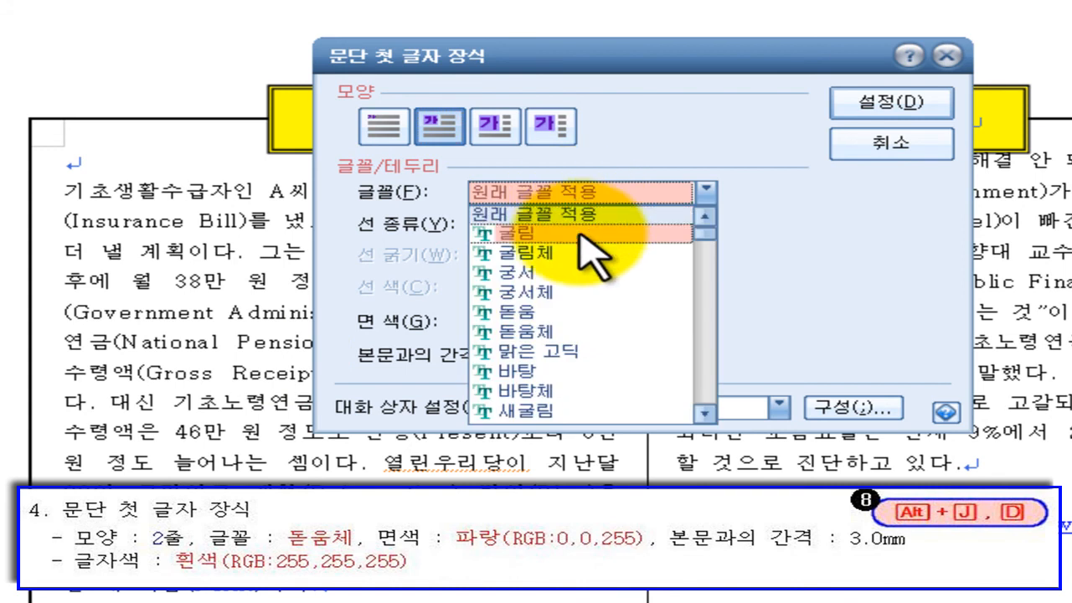
left_click(545, 332)
left_click(568, 323)
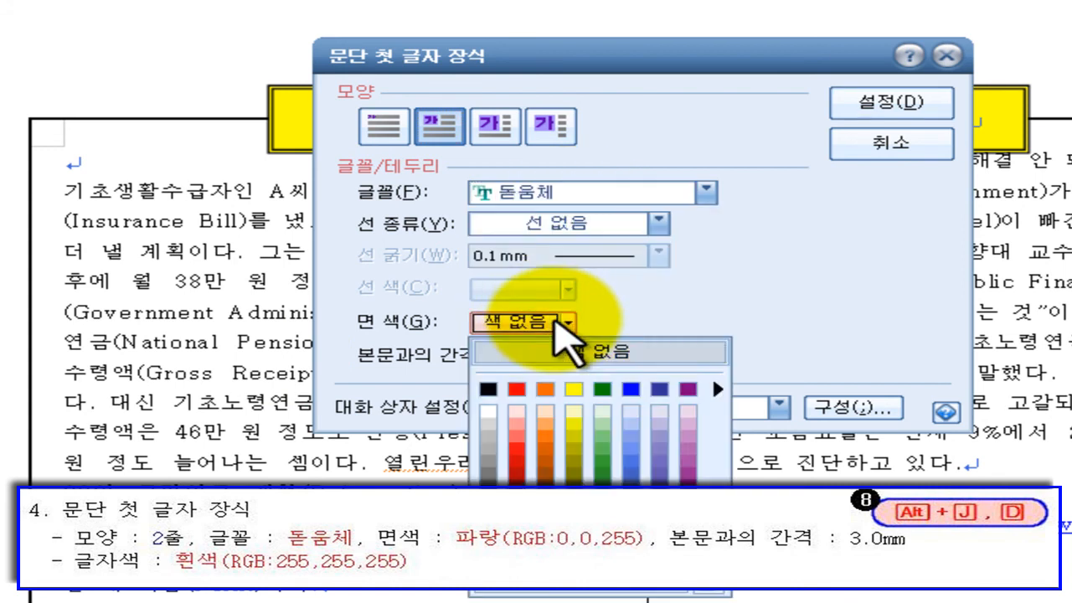
left_click(631, 388)
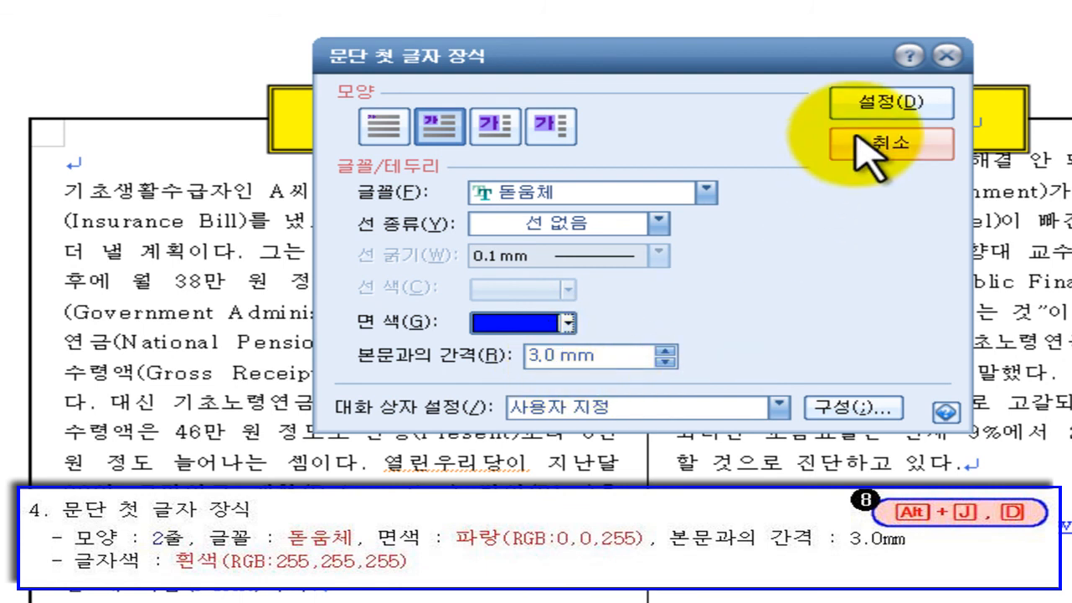
left_click(875, 109)
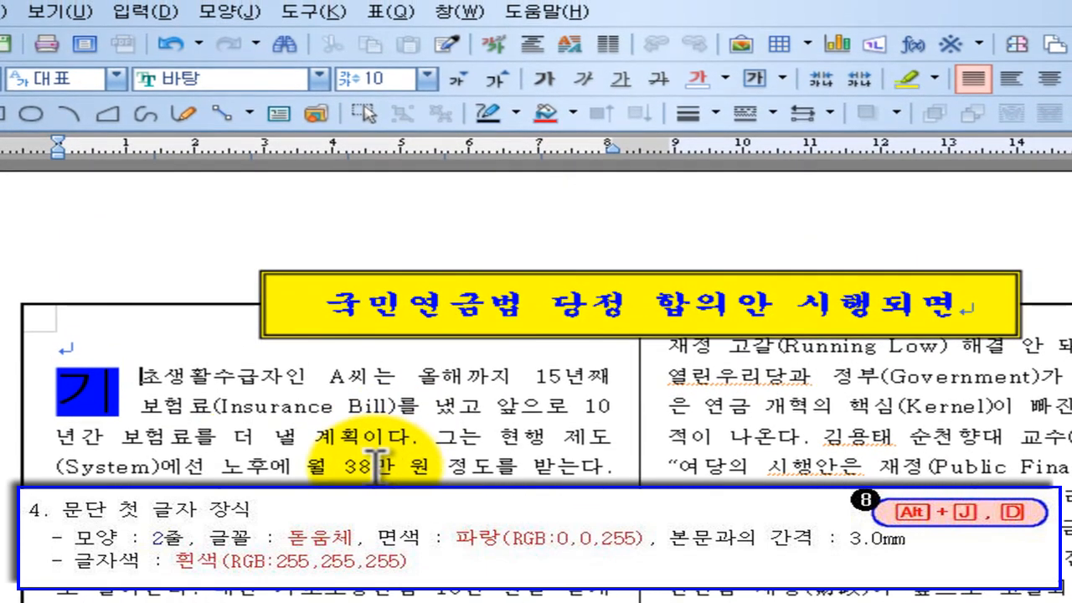
Set the character colour of the decorated first letter 기 to white
double_click(99, 390)
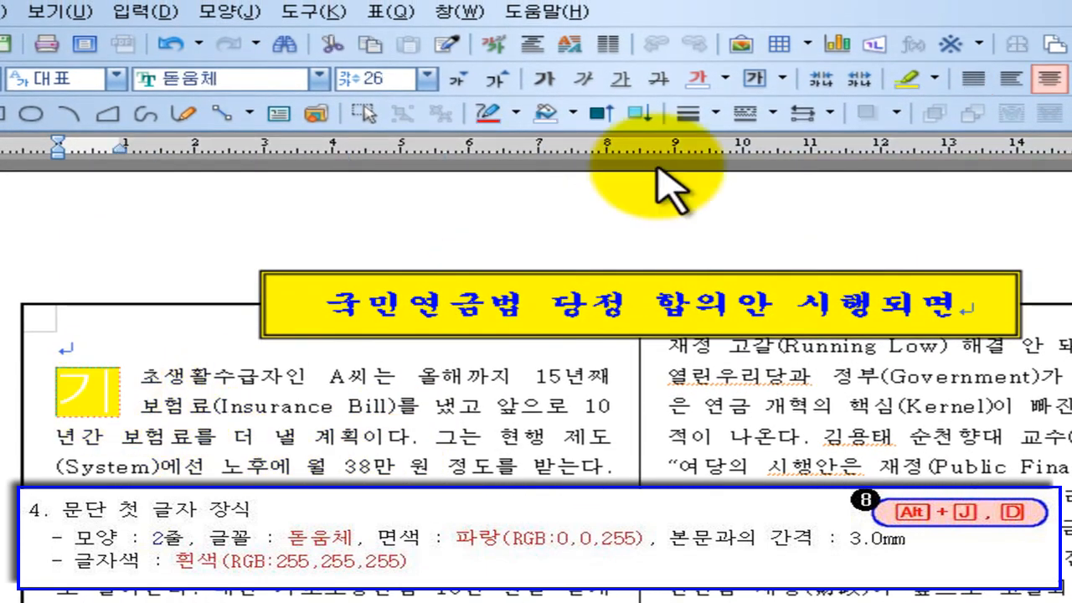
left_click(727, 81)
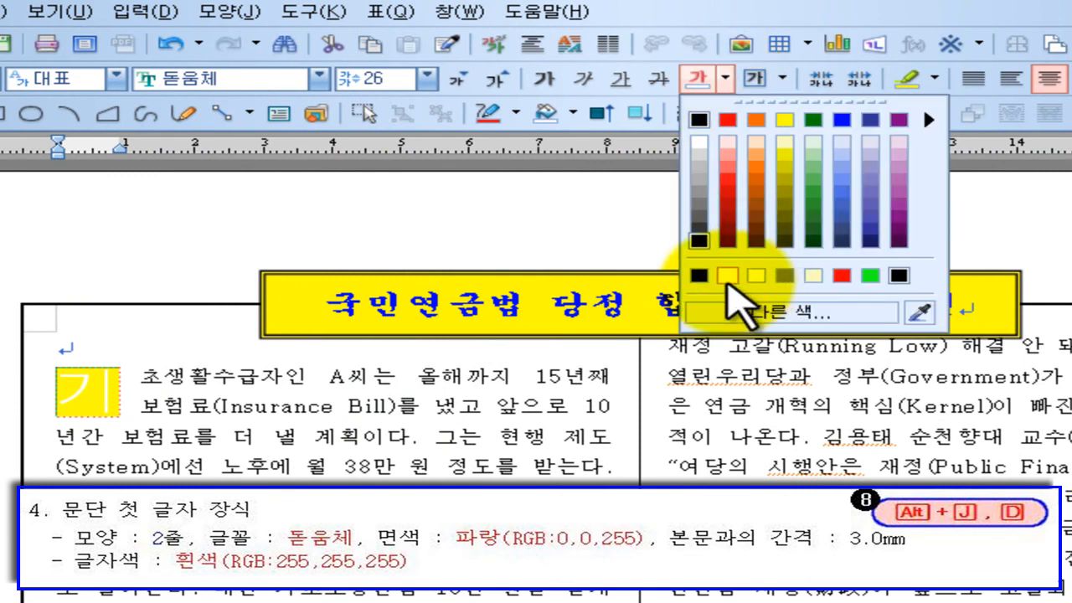
left_click(763, 283)
left_click(356, 377)
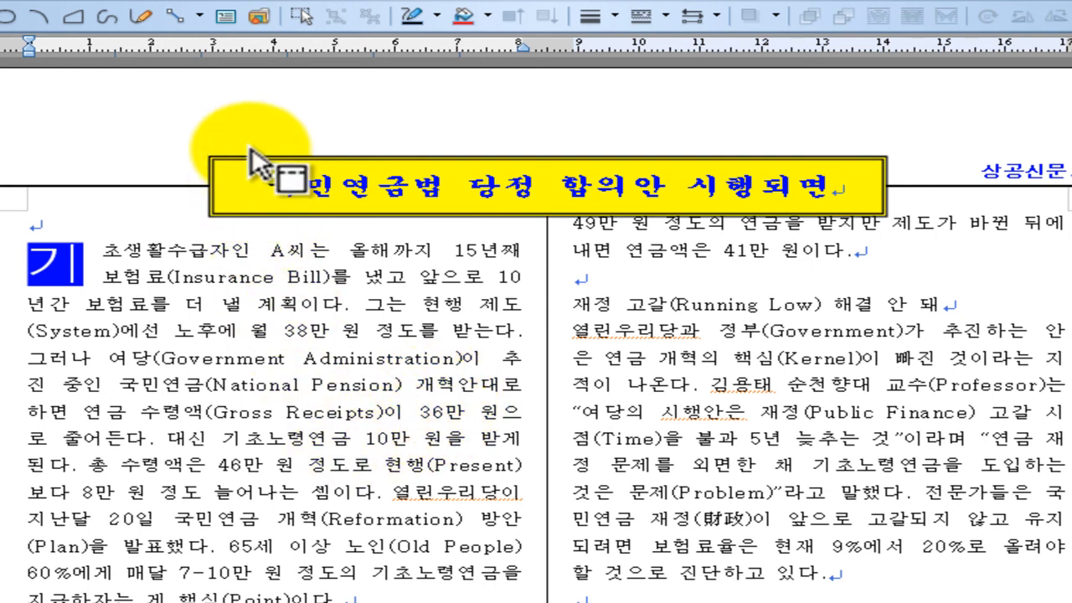
Review the yellow title box's basic, line and fill properties, set its rectangle corners to 둥근 모양 and apply
double_click(222, 167)
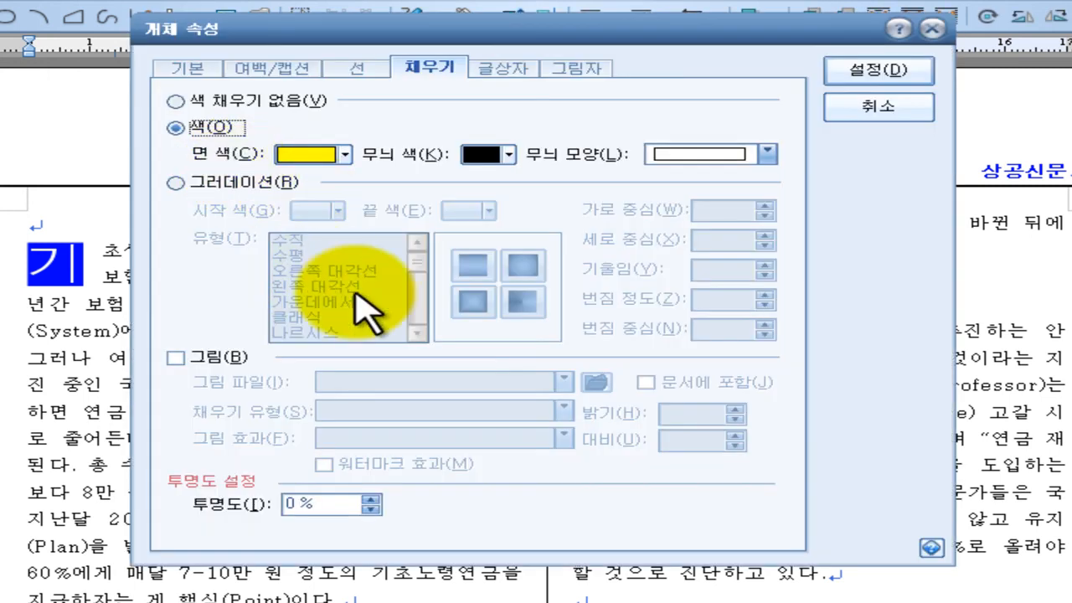
left_click(187, 69)
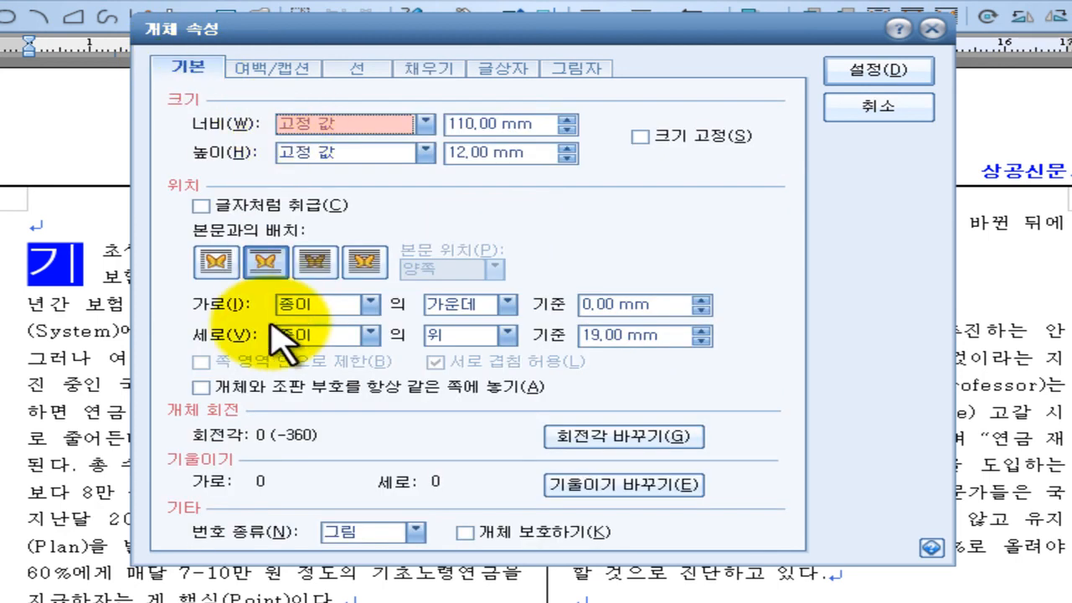
left_click(351, 69)
left_click(425, 72)
left_click_drag(469, 23, 388, 209)
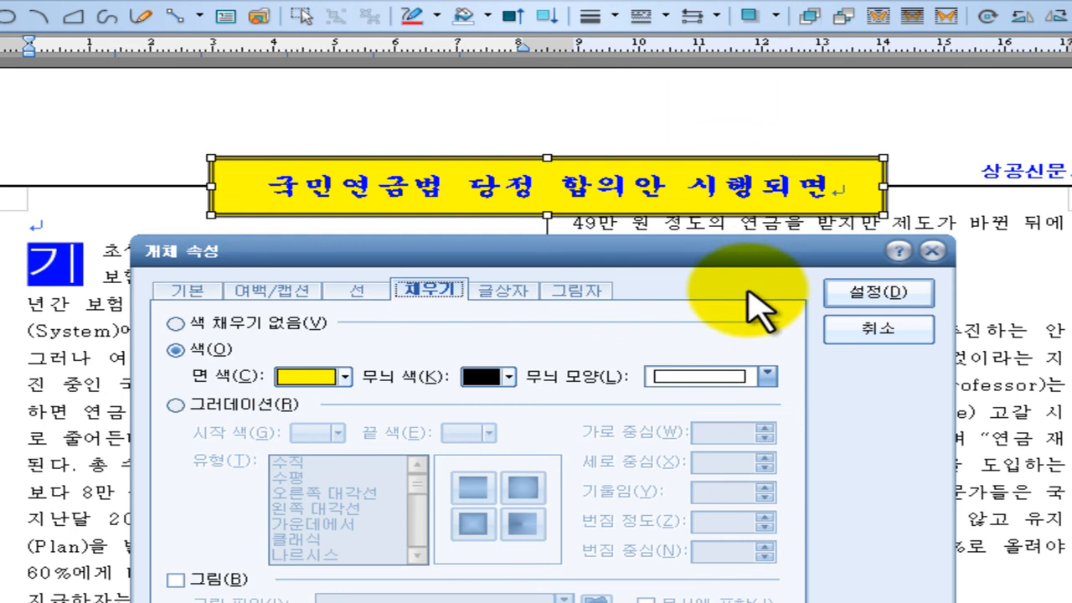
left_click_drag(683, 249, 707, 91)
left_click(367, 134)
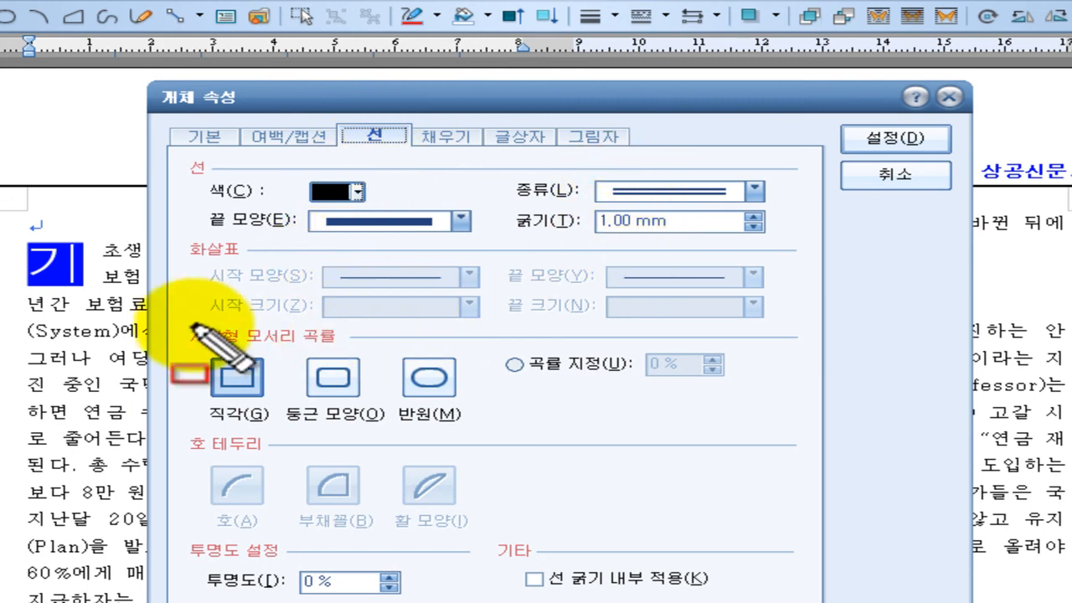
mouse_move(161, 310)
left_mouse_down()
mouse_move(411, 424)
mouse_move(822, 454)
left_mouse_up()
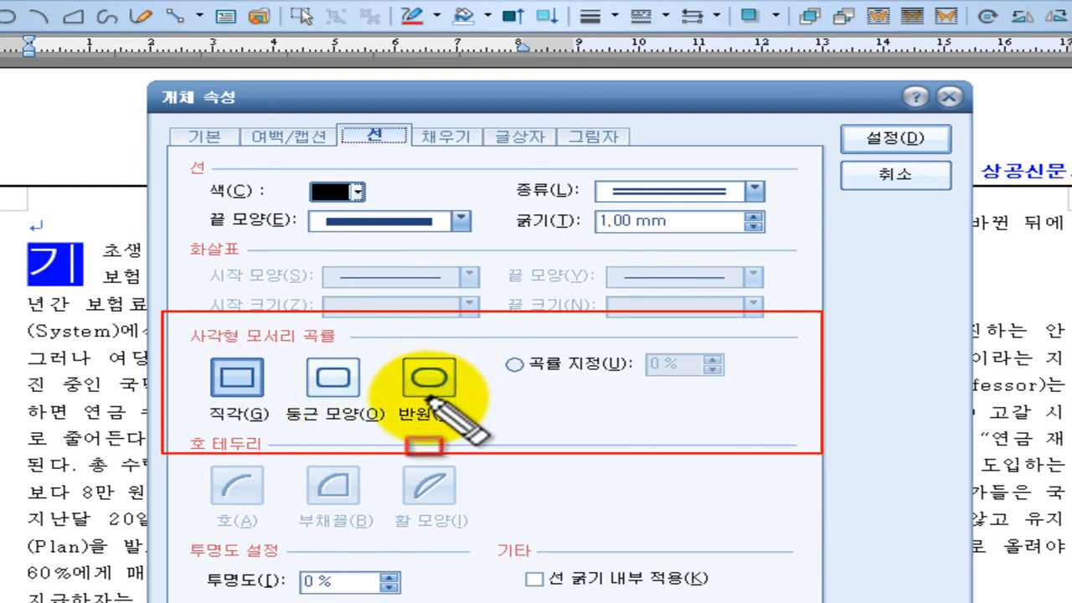
left_click(334, 402)
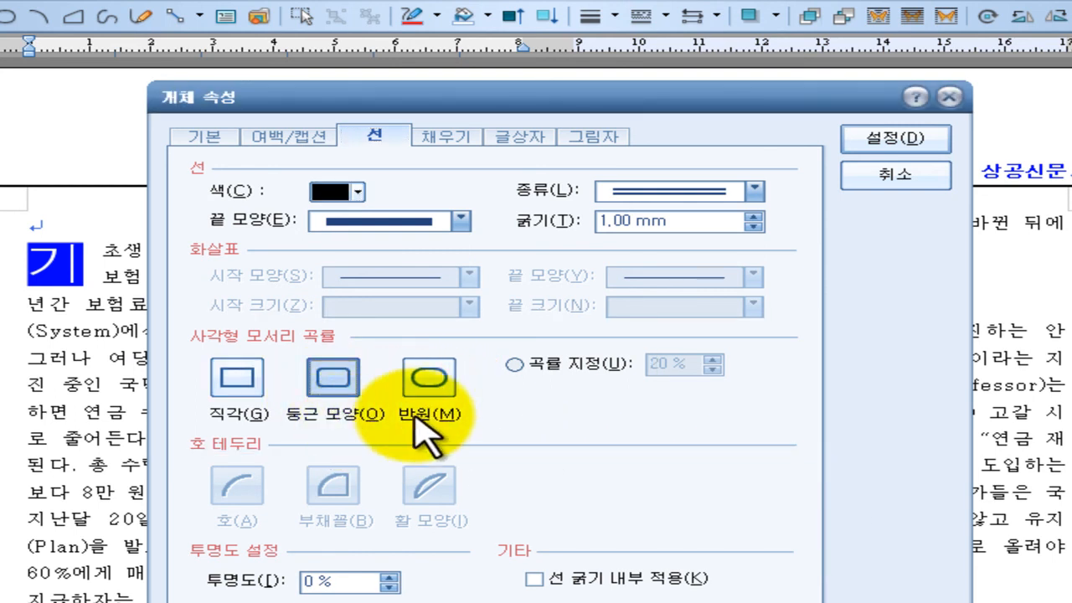
left_click(894, 140)
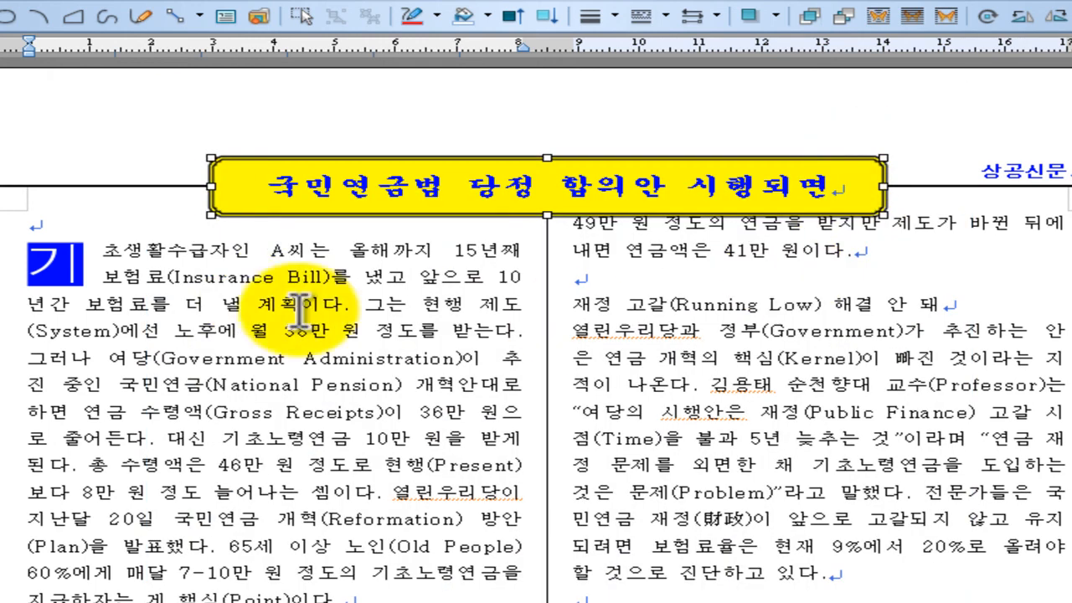
key("ctrl+shift+d")
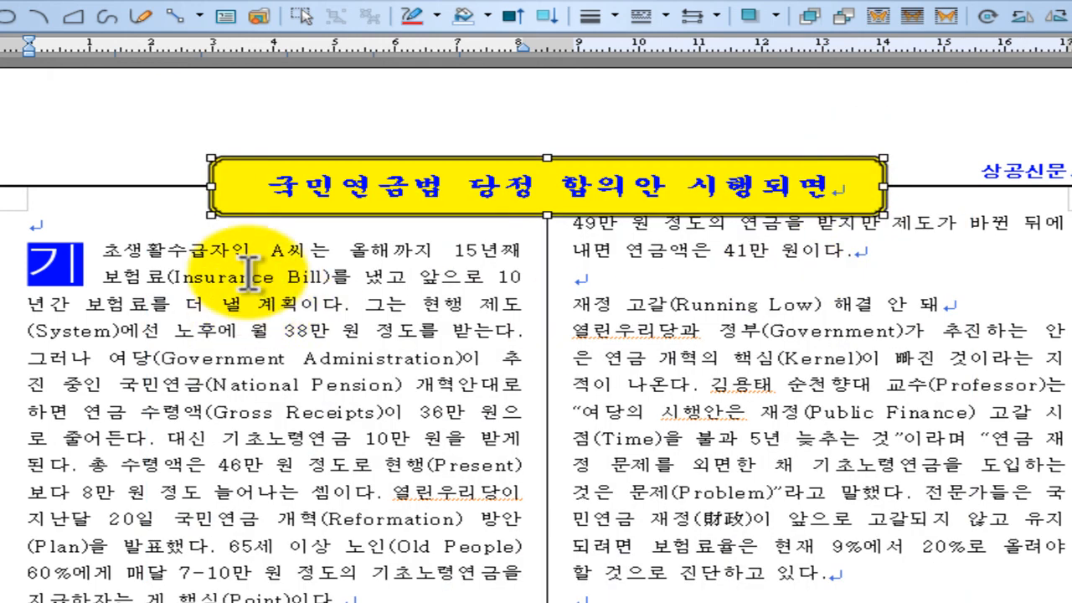
key("ctrl+shift+d")
left_click_drag(191, 147, 254, 183)
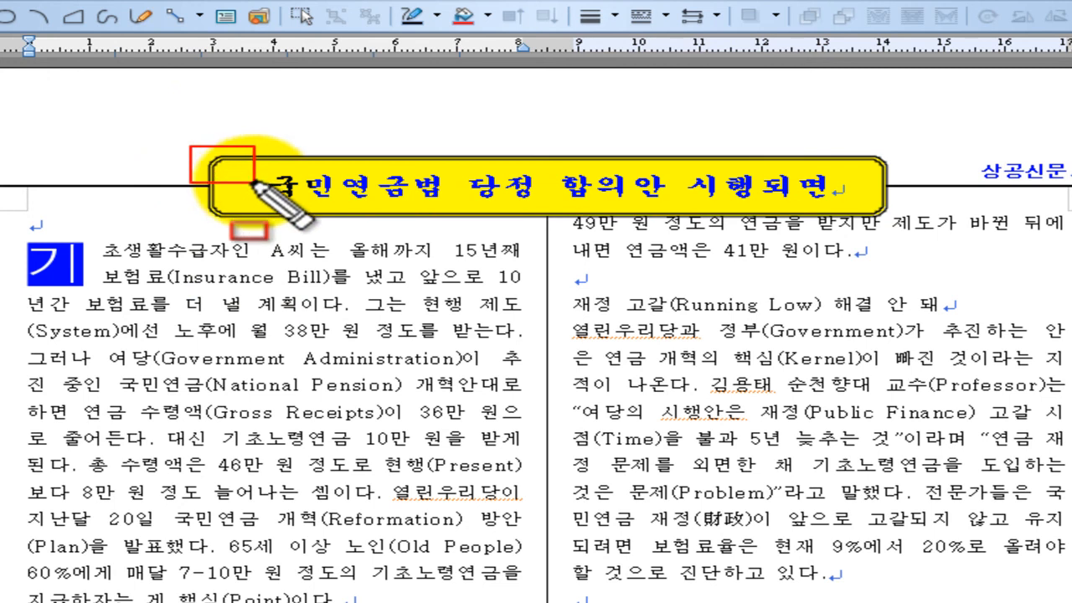
left_click_drag(202, 202, 249, 224)
left_click_drag(854, 159, 886, 179)
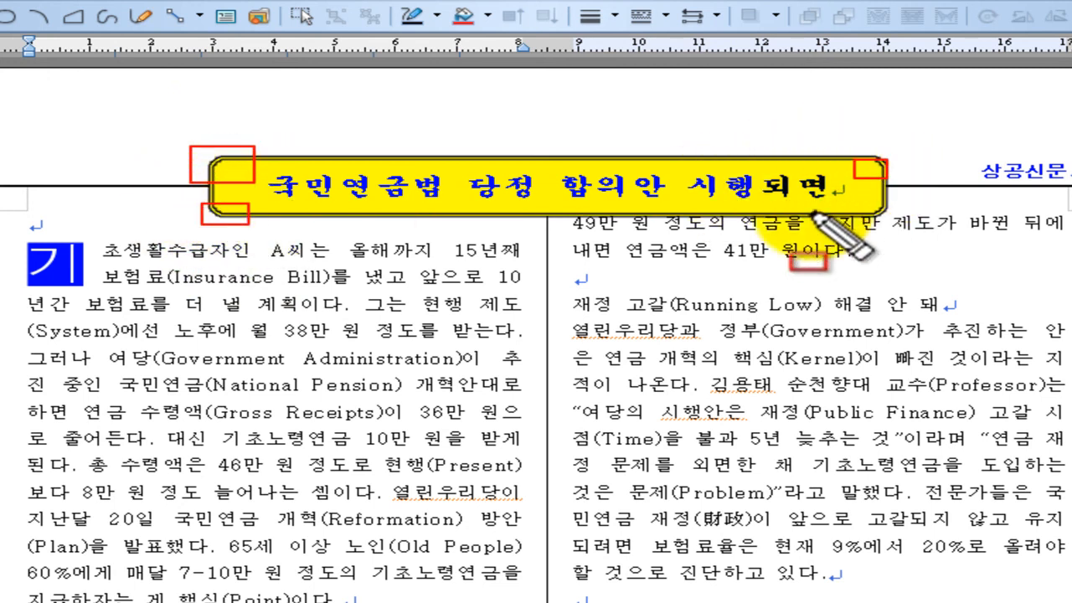
key("Escape")
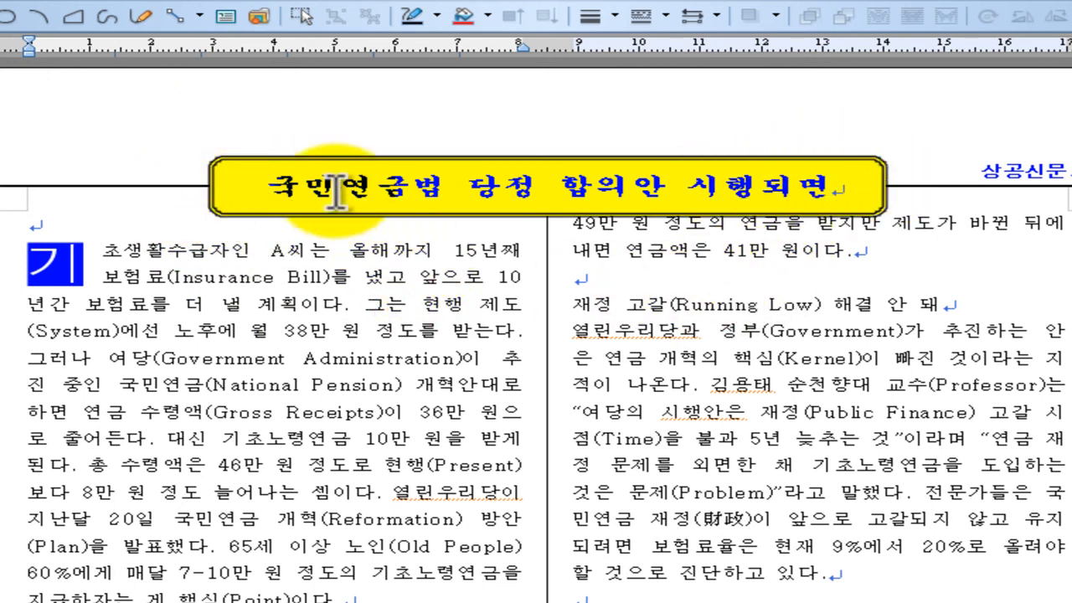
Set the yellow title box's rectangle corners to 반원 and apply the change
double_click(279, 172)
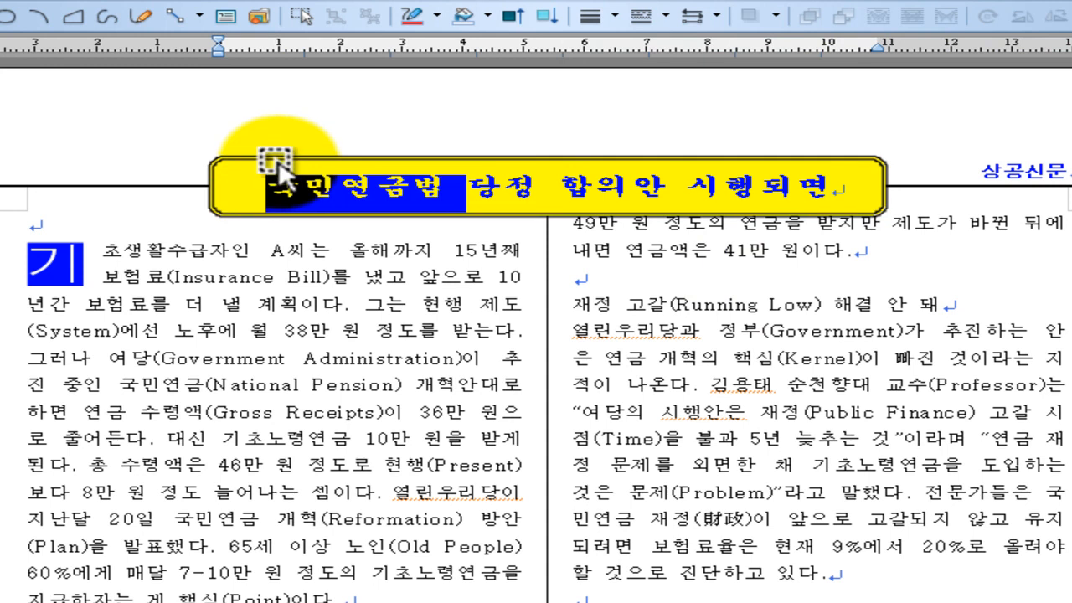
double_click(280, 164)
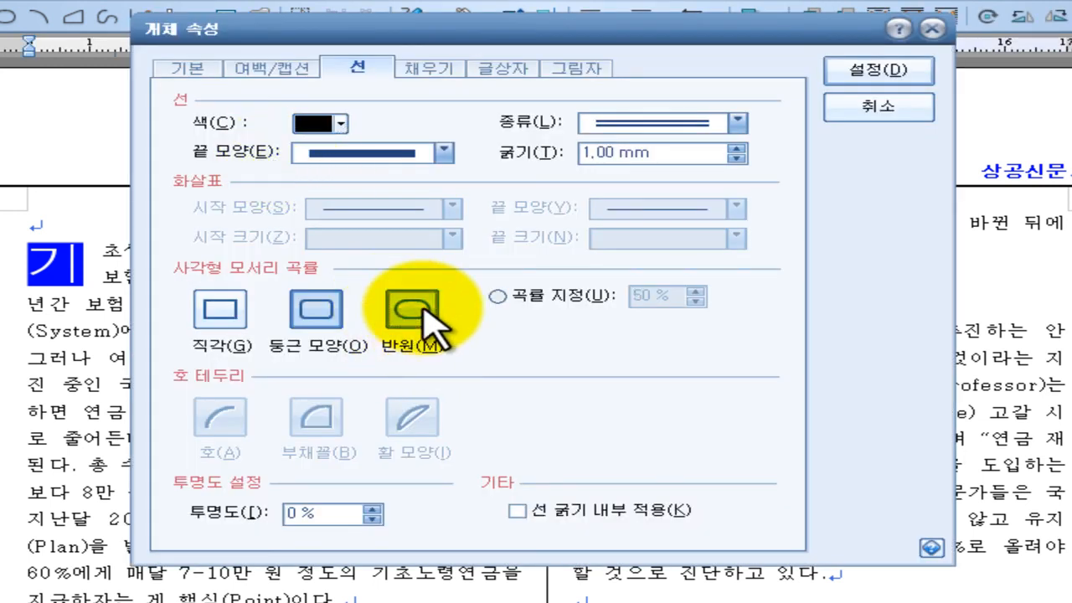
left_click(879, 69)
left_click(416, 387)
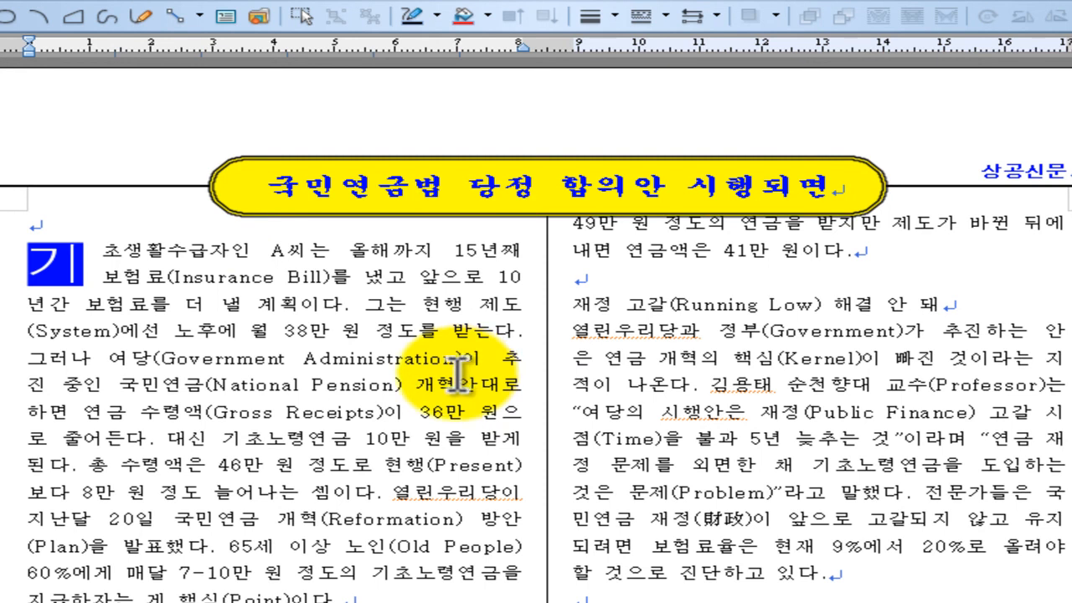
Give the yellow title box's rectangle corners a custom curvature (곡률 지정) of 35%, apply it and deselect the box
double_click(304, 174)
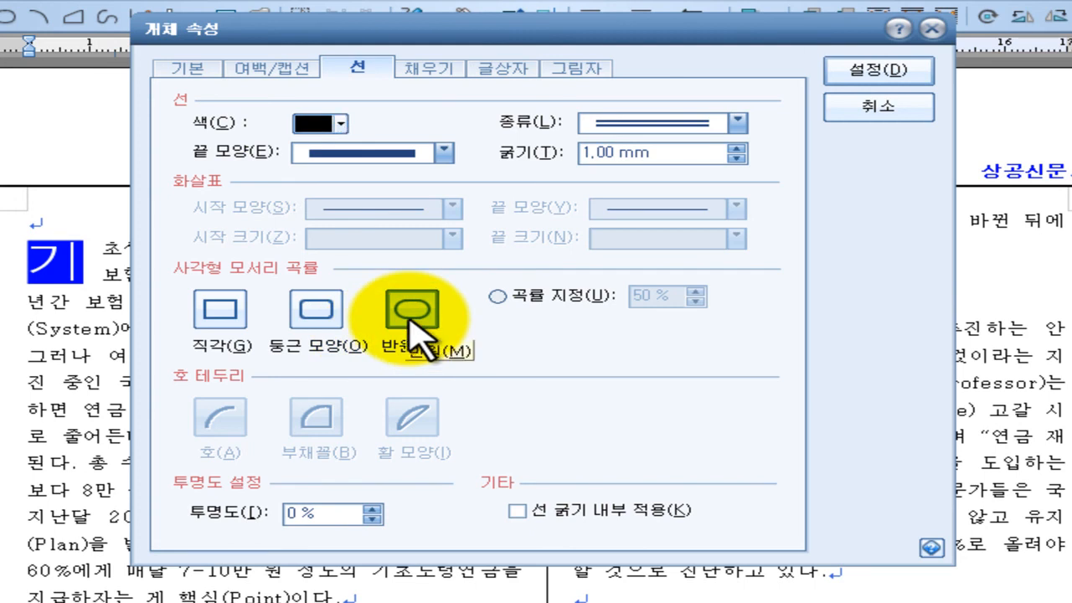
left_click(311, 312)
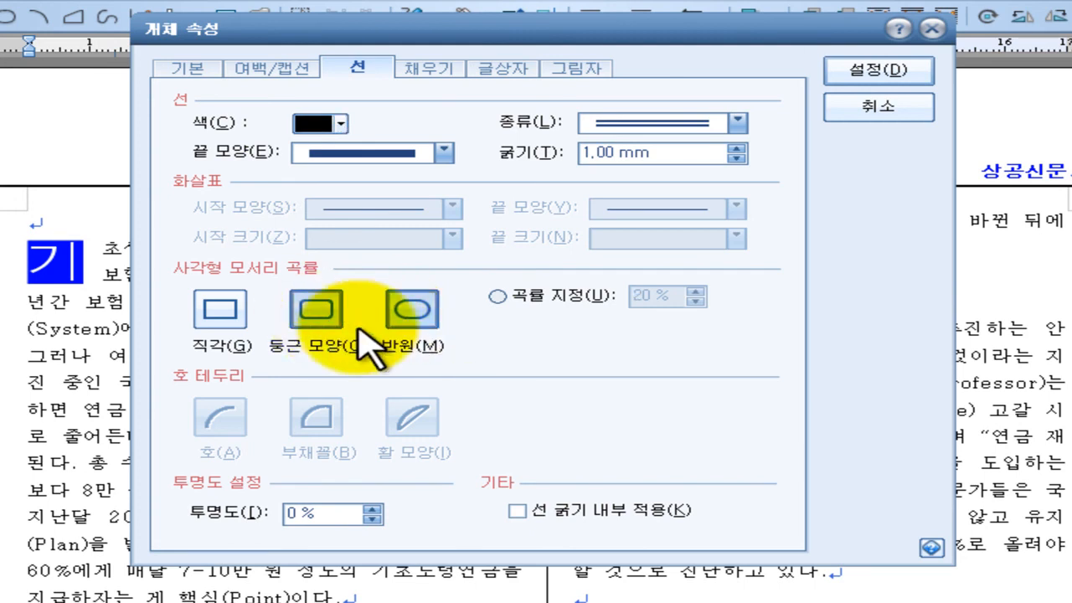
left_click(506, 296)
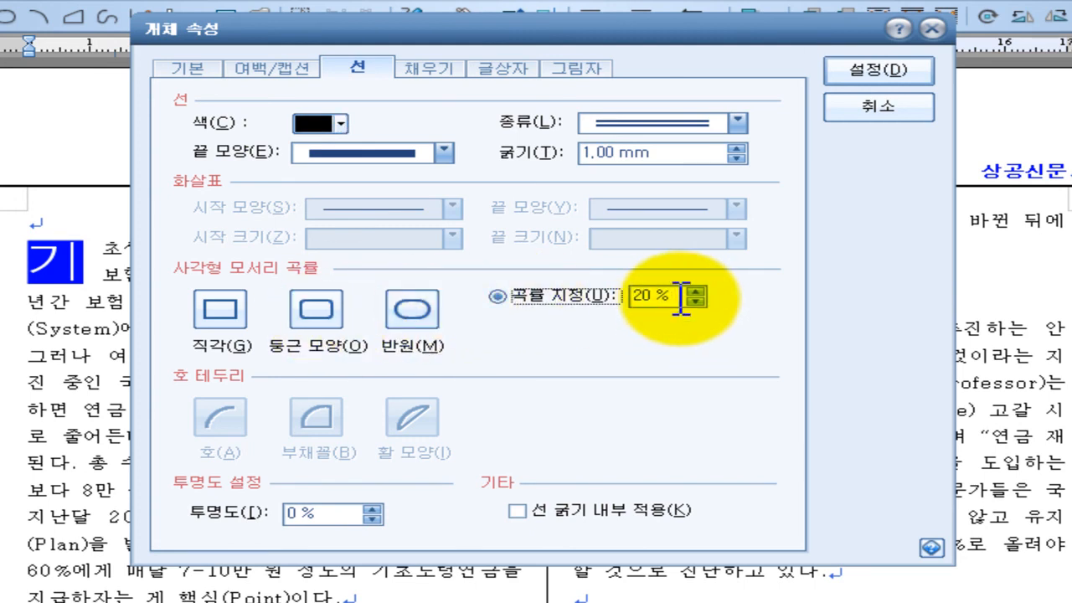
left_click_drag(673, 304, 607, 303)
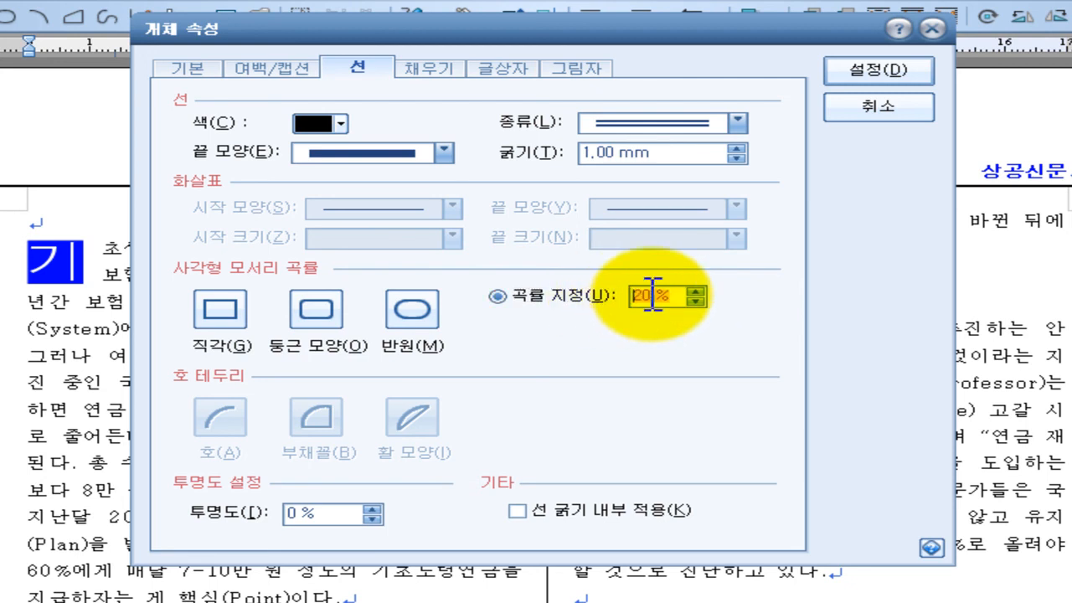
type("3")
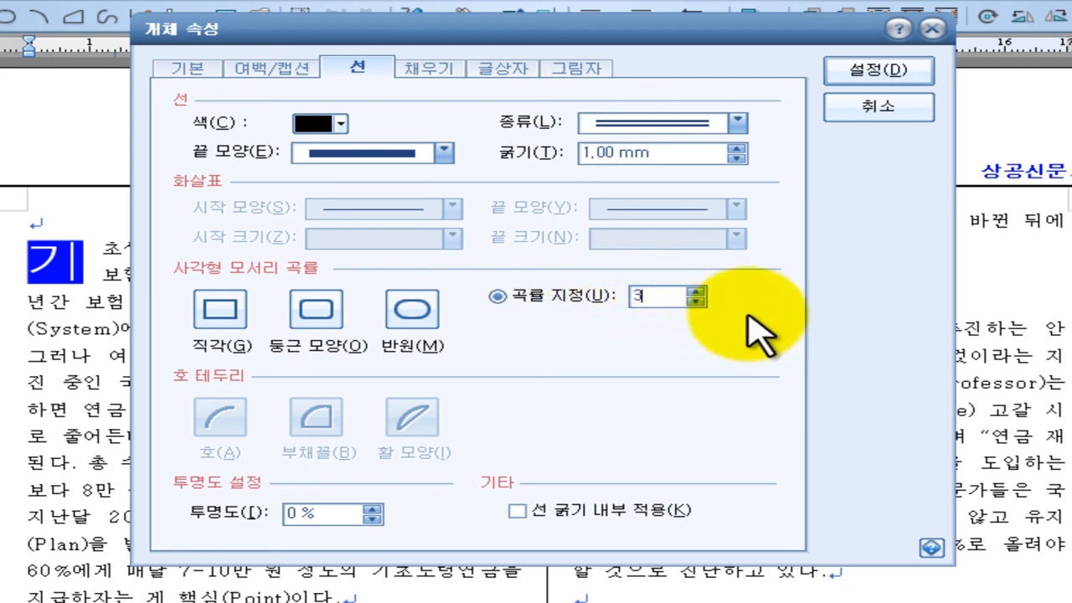
type("5")
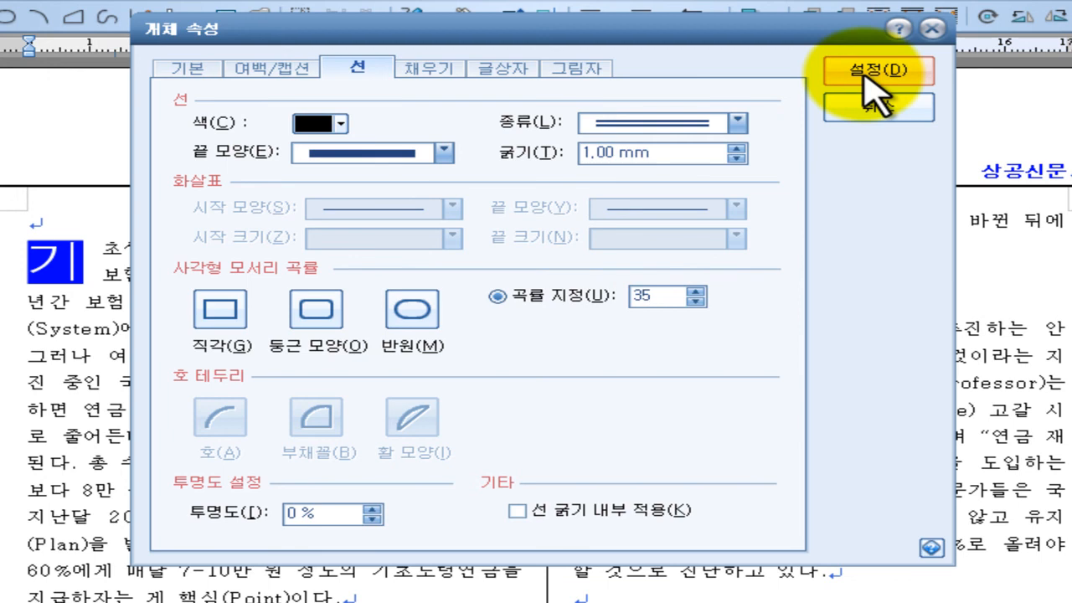
left_click(328, 315)
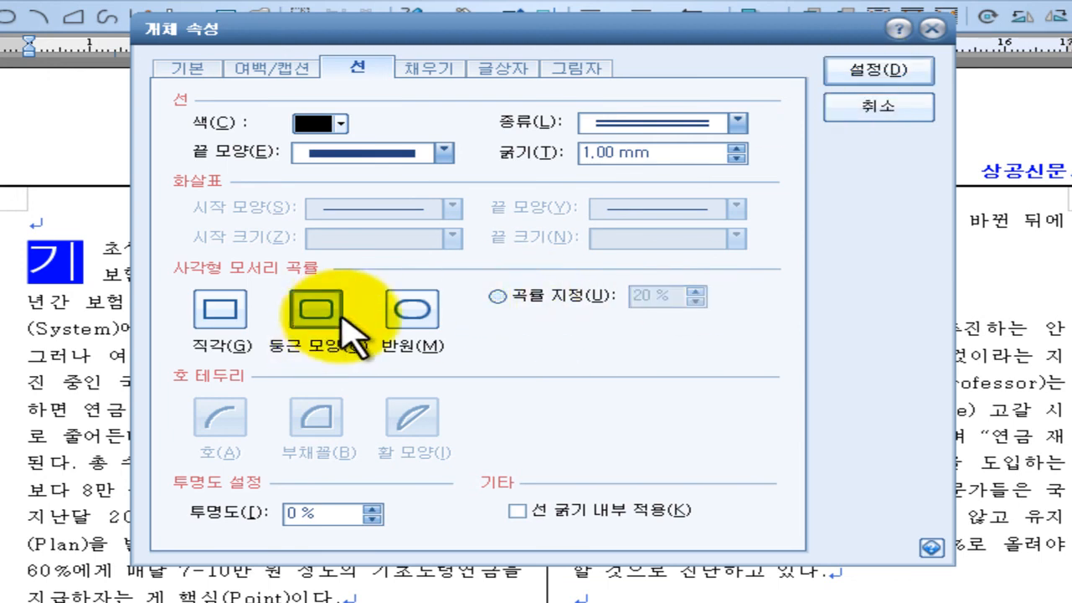
left_click(519, 295)
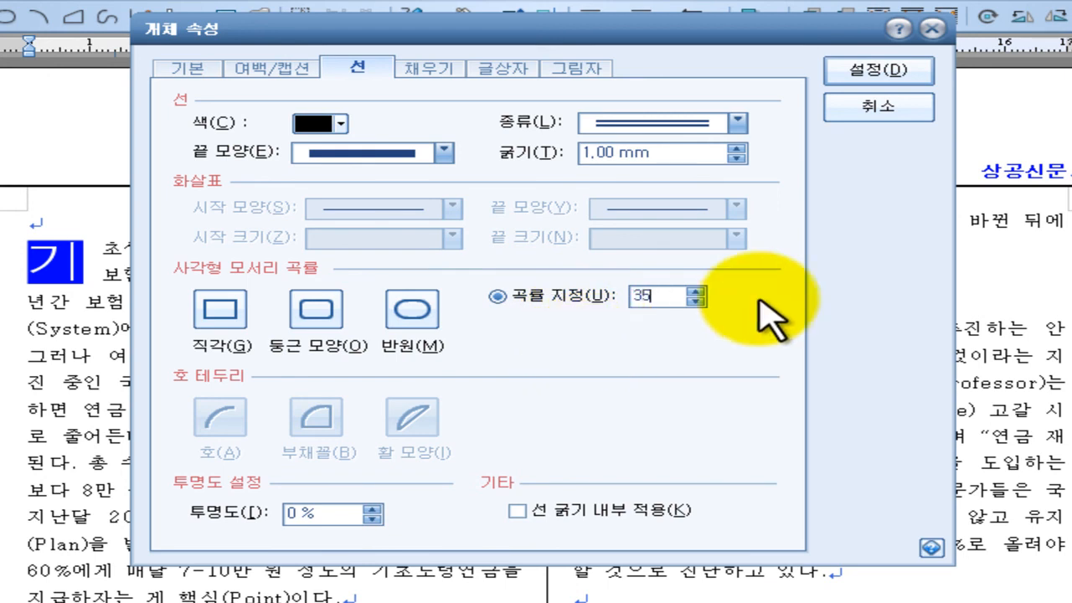
left_click(847, 75)
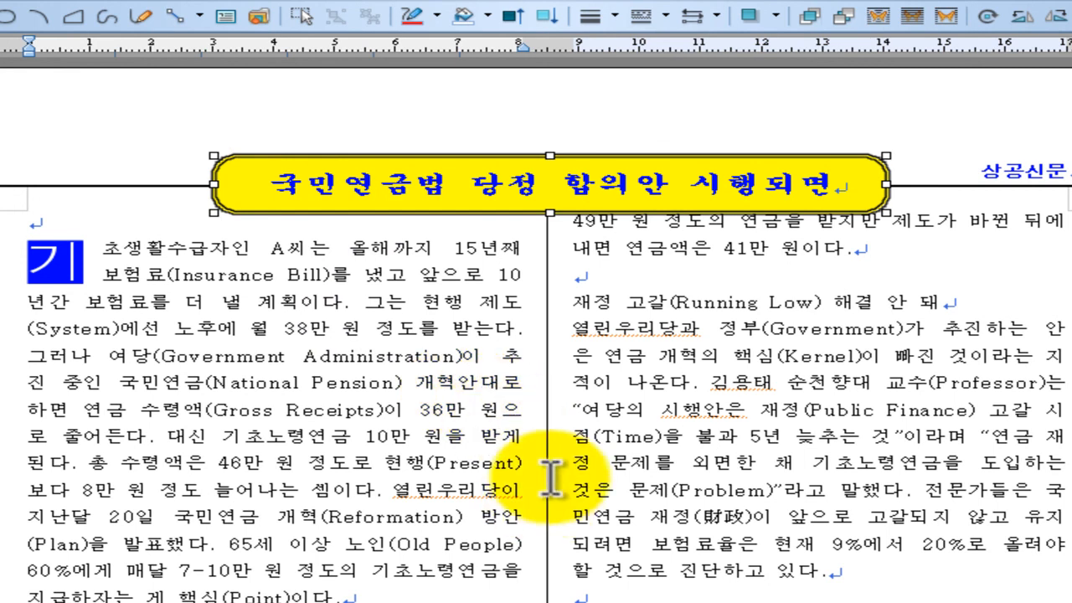
left_click(360, 388)
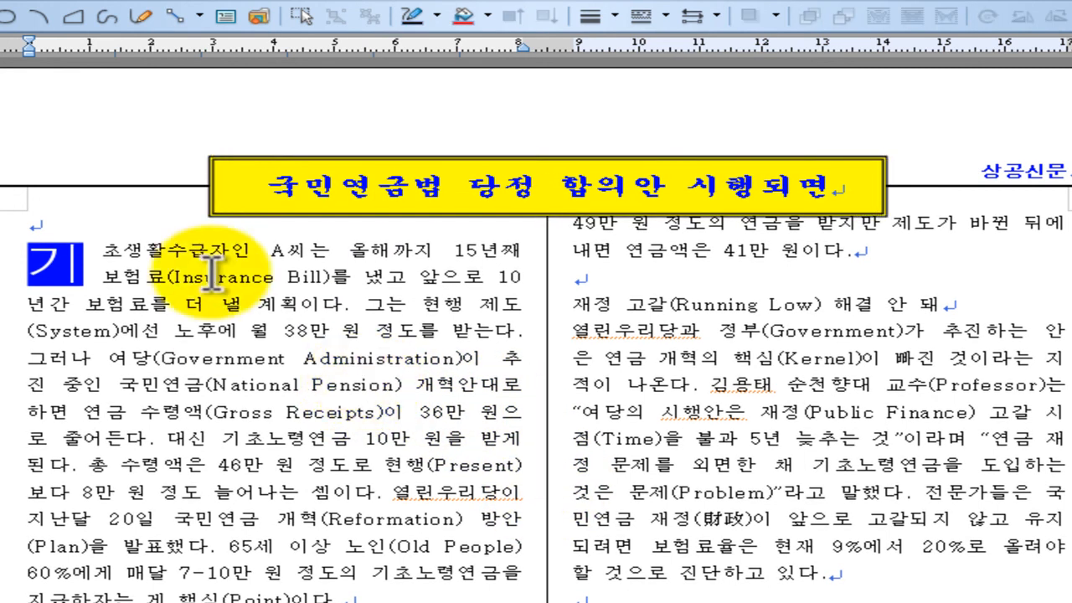